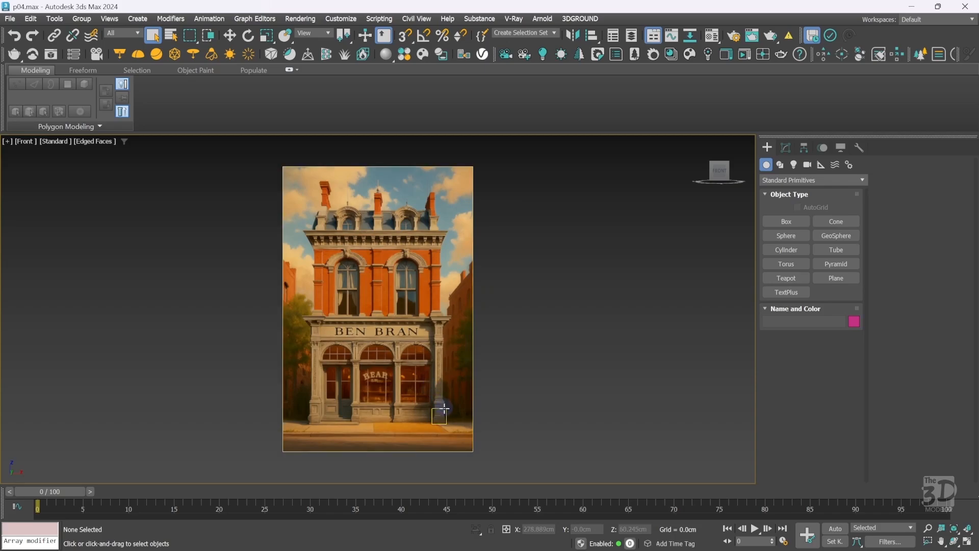
Set the viewport's maximum texture map display resolution to 4096 pixels and apply the configuration.
click(444, 409)
key(z)
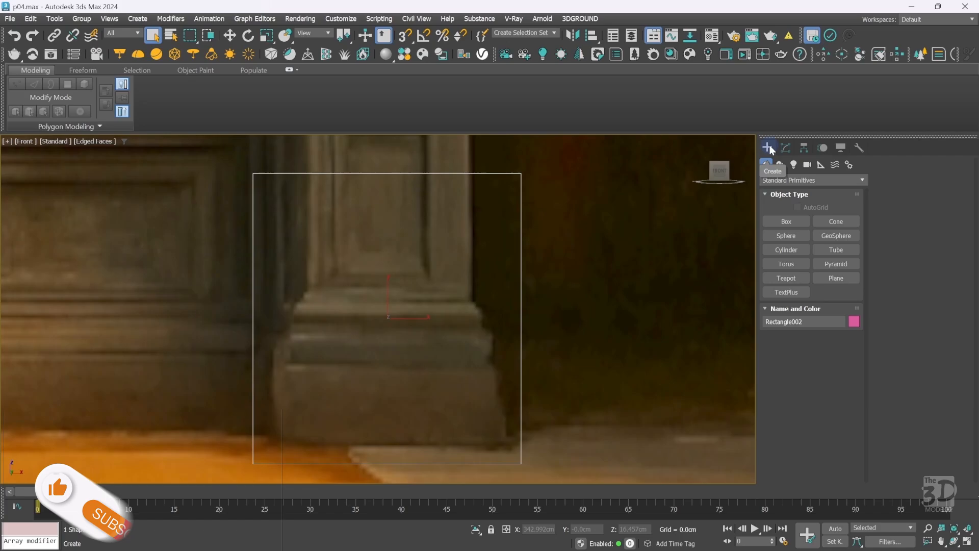
click(7, 141)
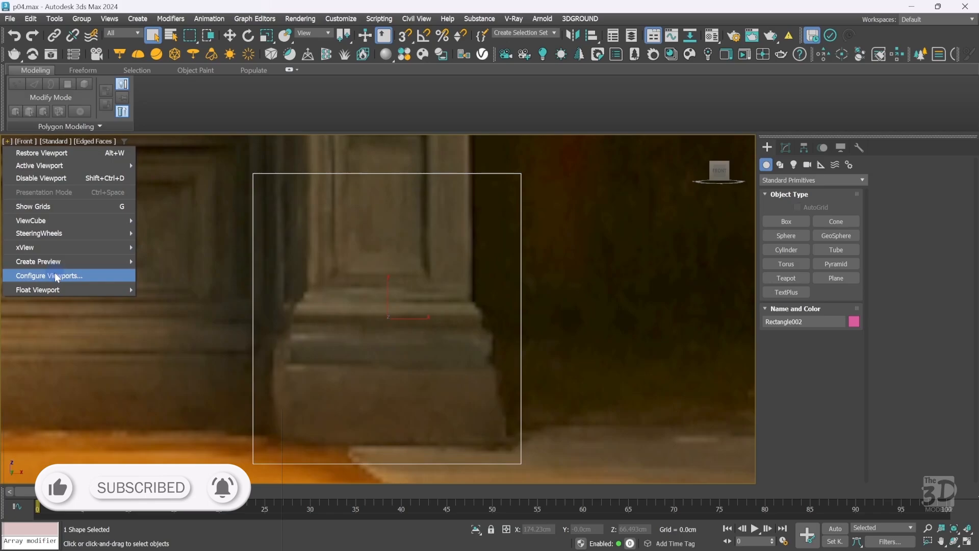
click(127, 275)
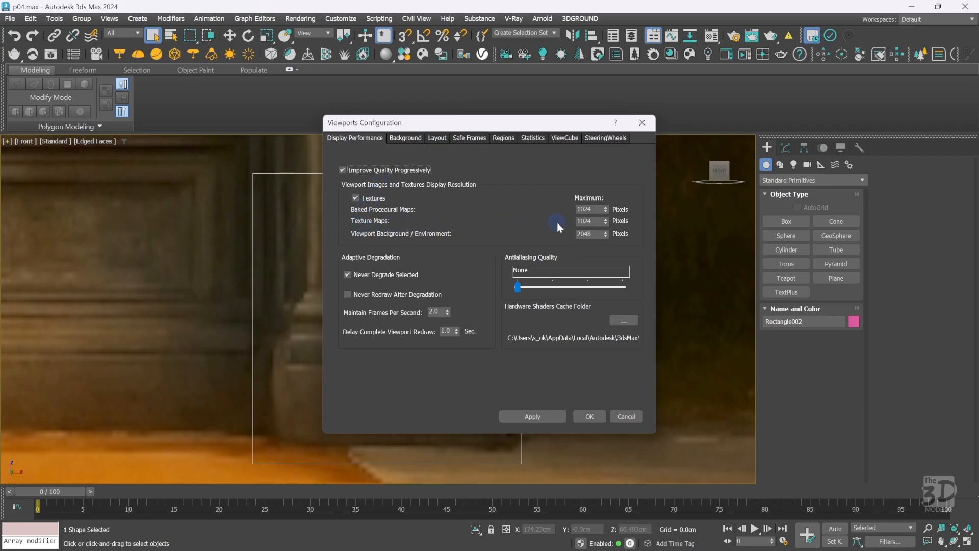
double_click(586, 221)
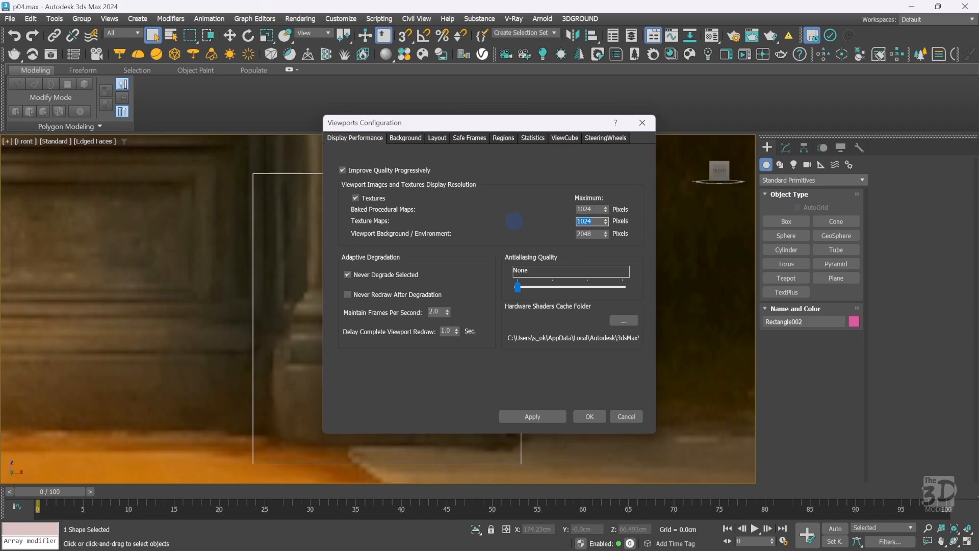
text(4096)
click(539, 415)
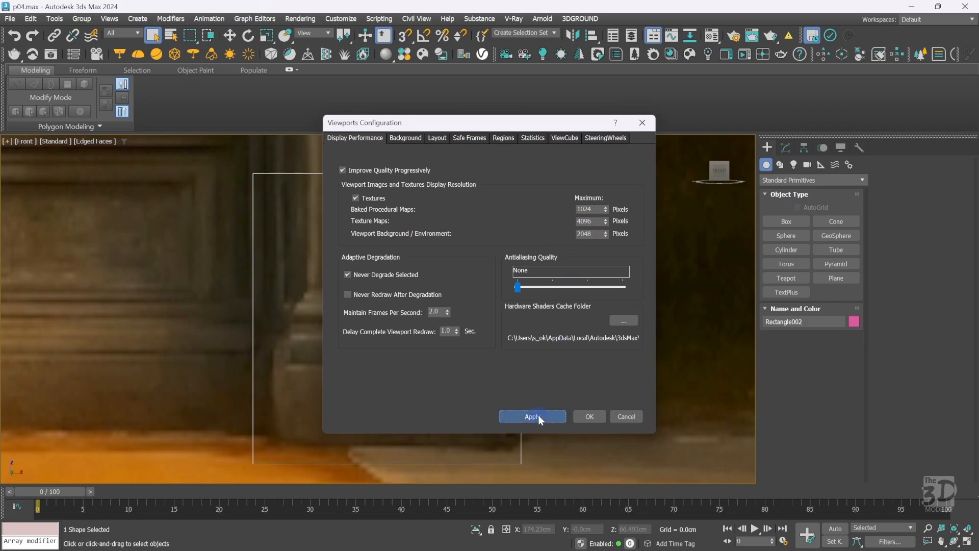
click(594, 415)
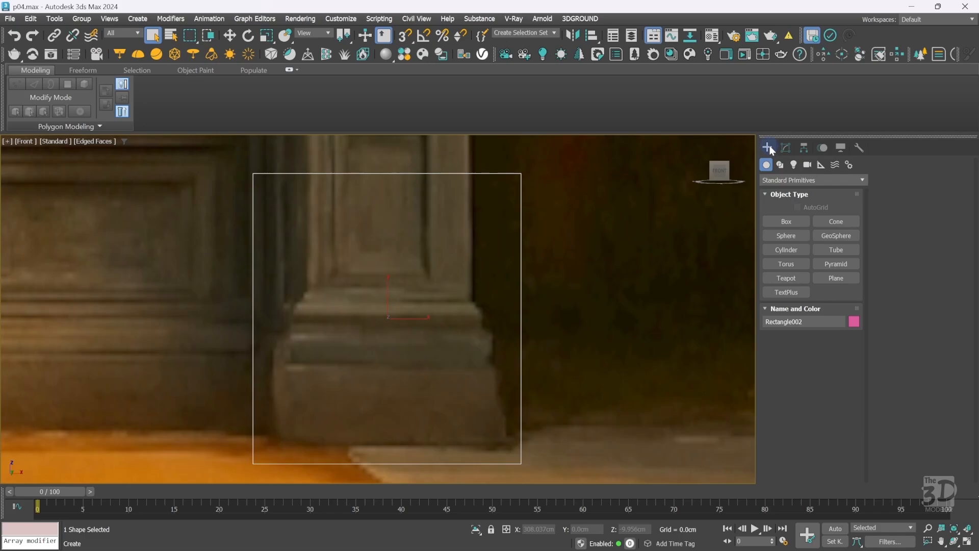
Save the scene and reopen it from the recent files list.
click(9, 19)
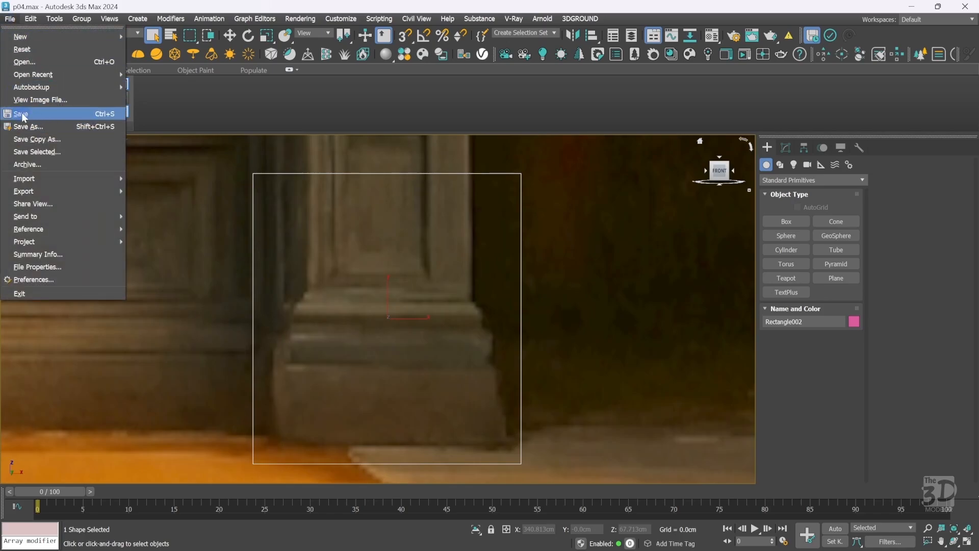
click(108, 114)
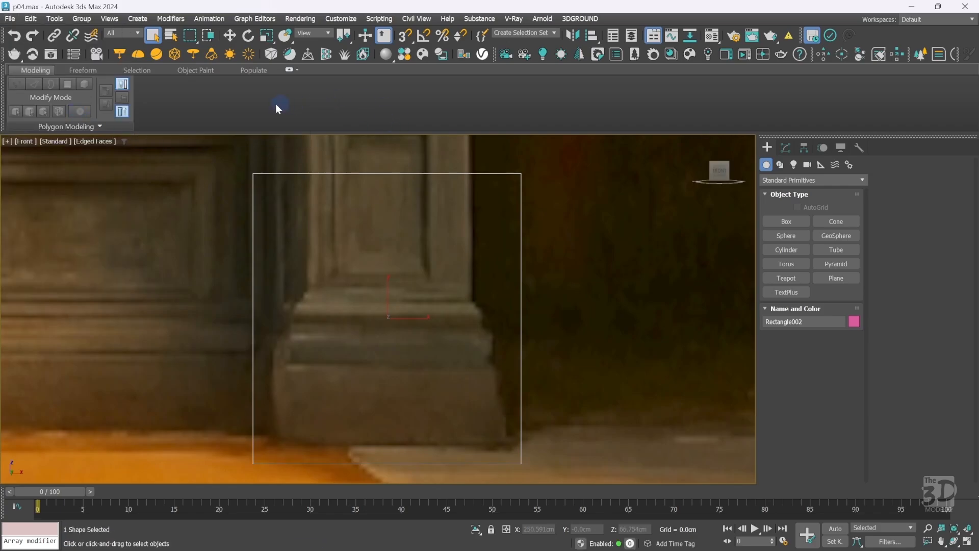
click(10, 18)
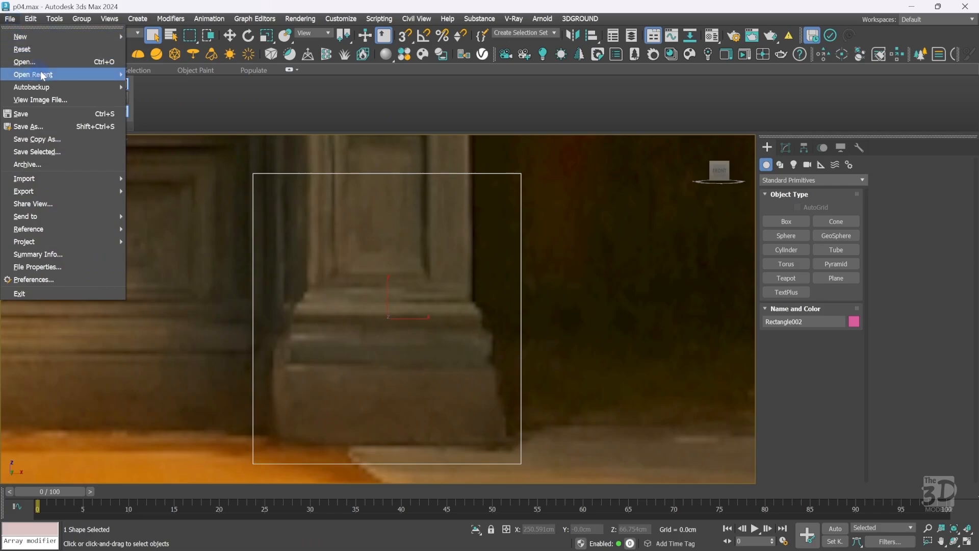
mouse_move(36, 75)
click(175, 75)
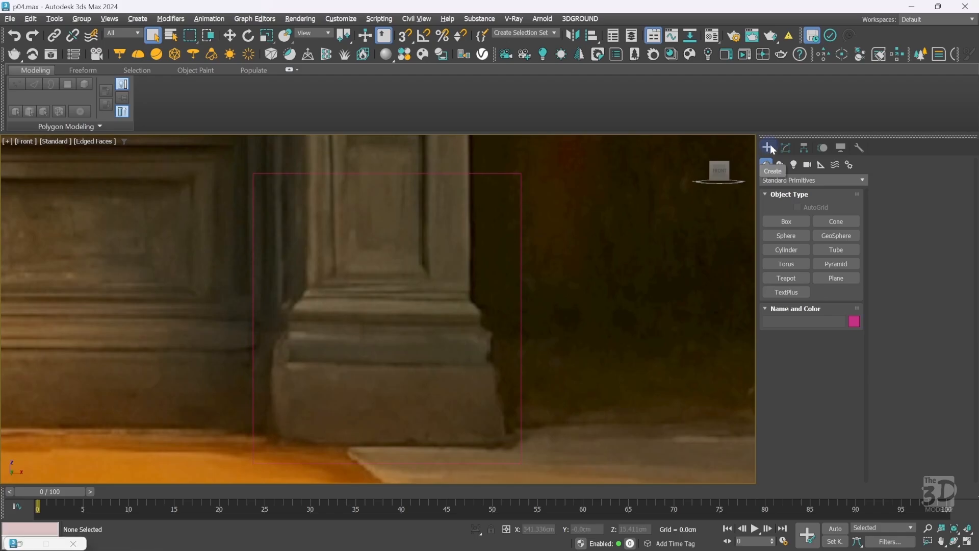
Delete the rectangle outlining the column base and undo the last action.
click(522, 205)
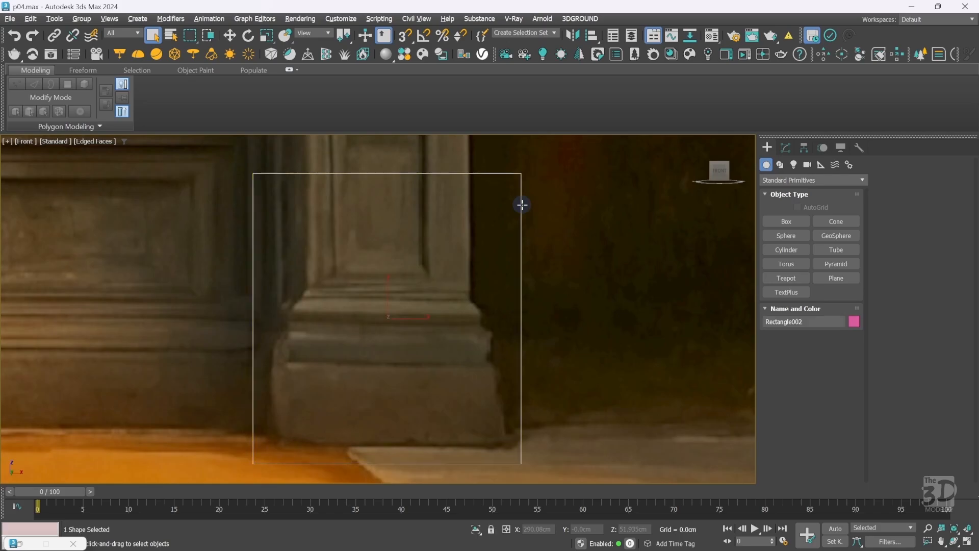
key(Delete)
key(ctrl+z)
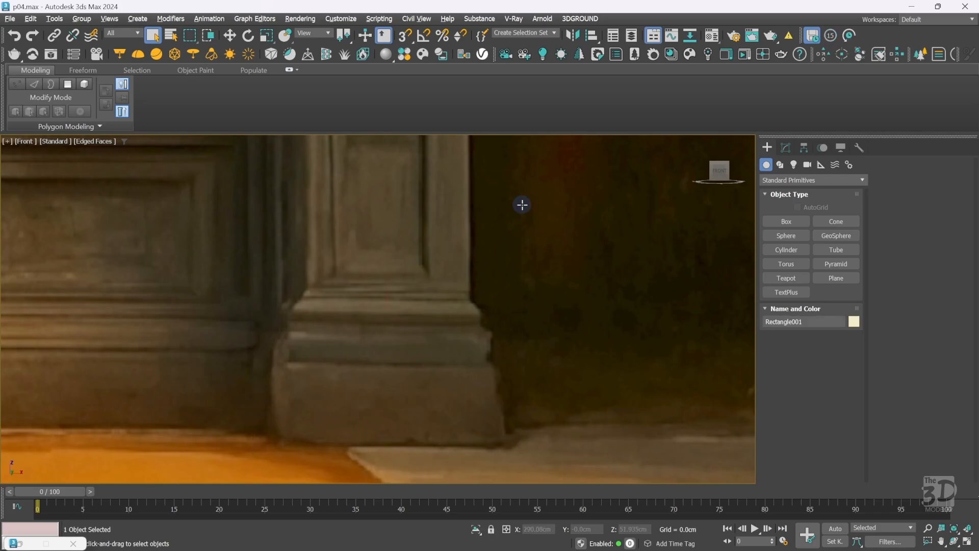
Start a Line spline at the floor and trace up the left edge of the right column's base.
key(z)
click(563, 337)
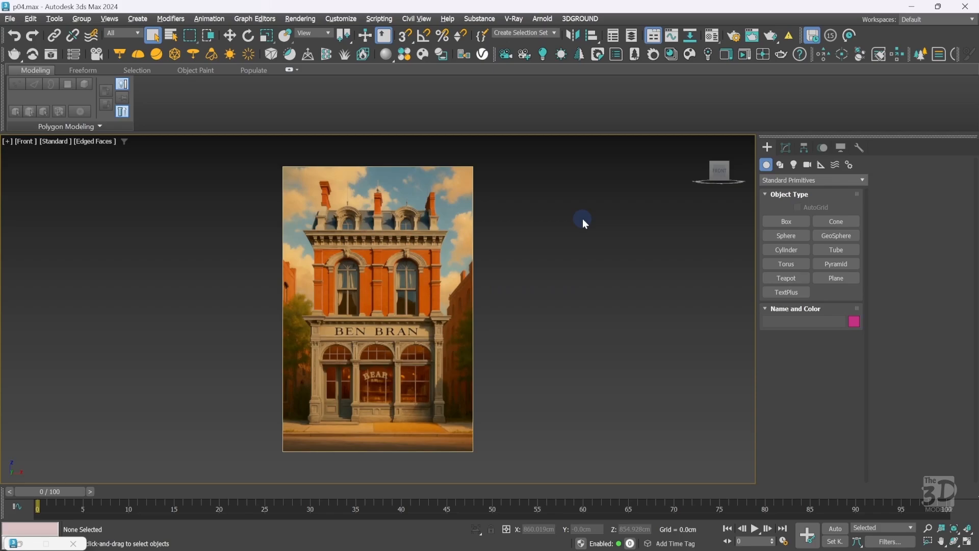
key(ctrl+w)
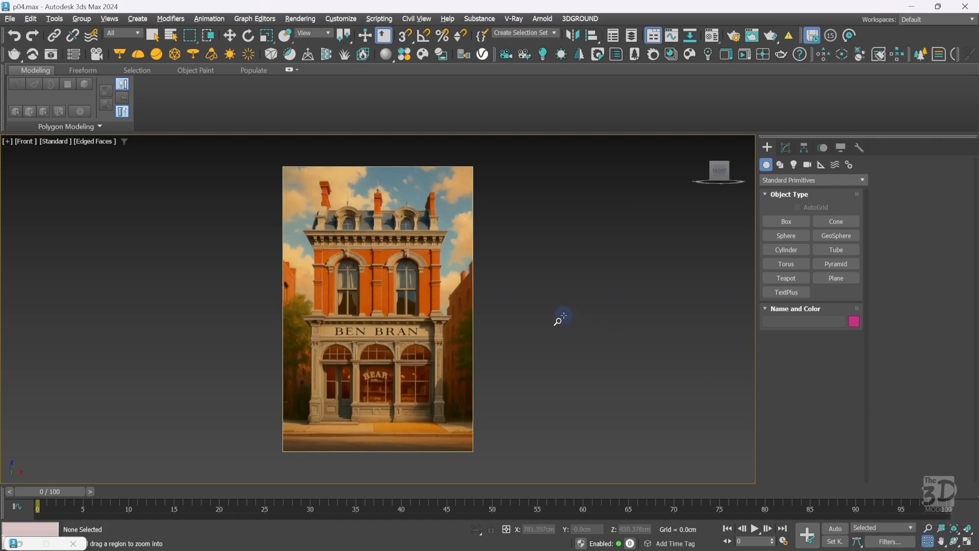
drag(298, 312, 448, 432)
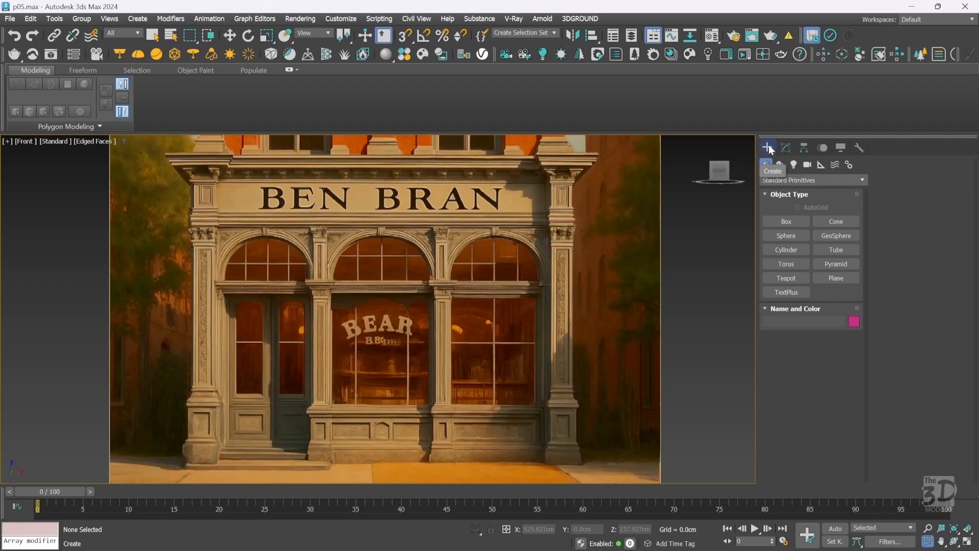
key(ctrl+w)
drag(520, 368, 607, 477)
right_click(530, 330)
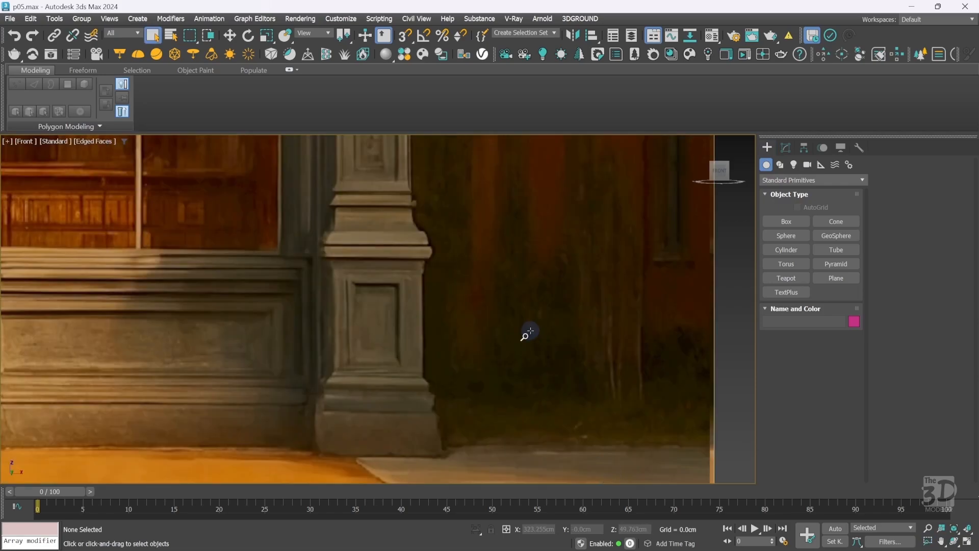
click(781, 164)
click(781, 237)
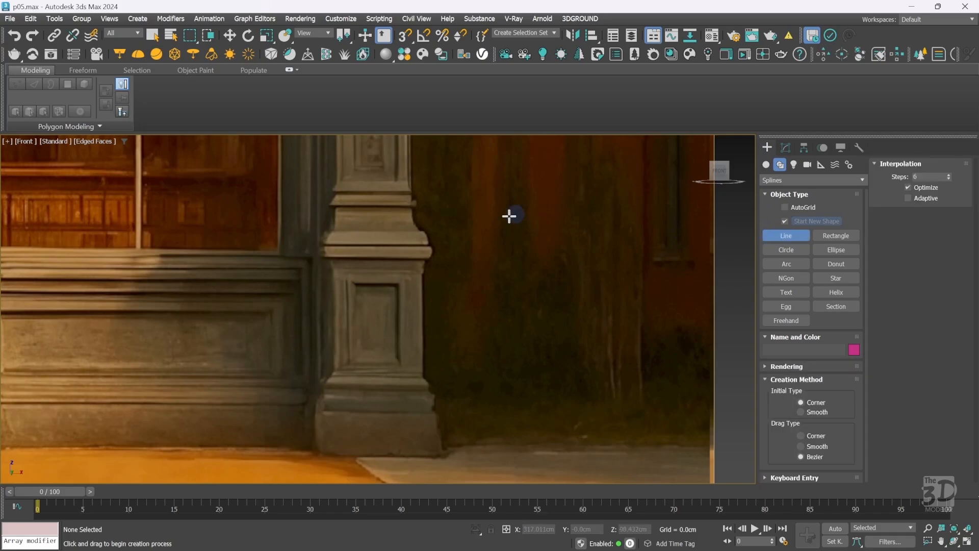
scroll(306, 453, up, 3)
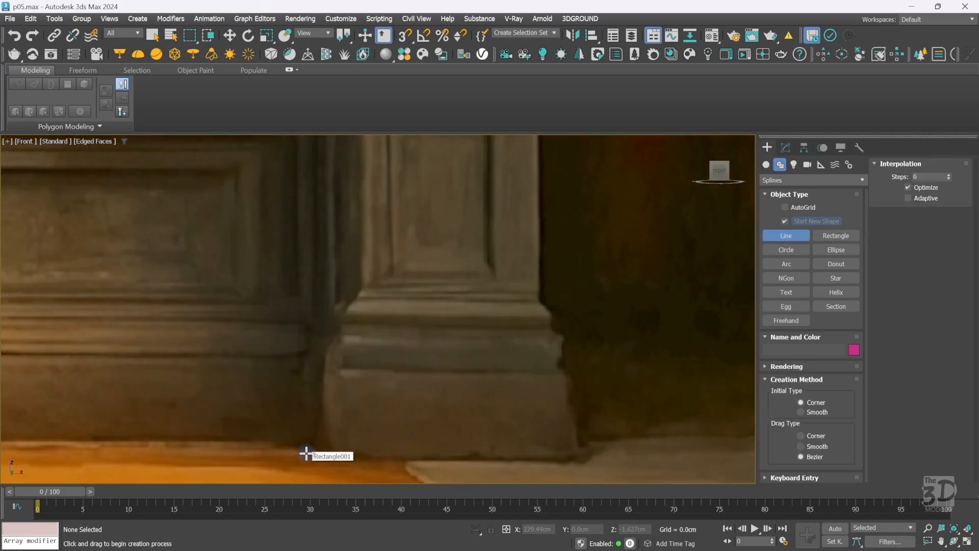
click(325, 453)
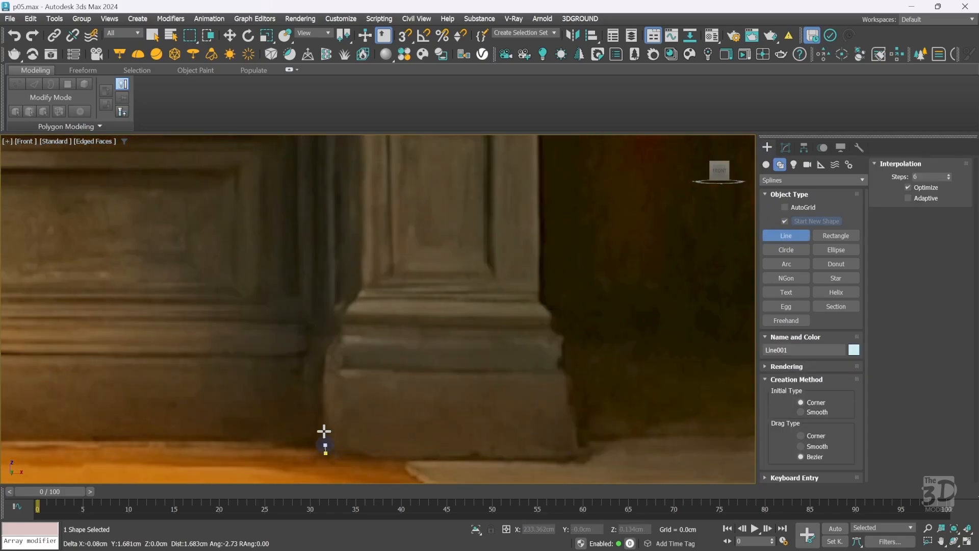
click(335, 366)
click(336, 336)
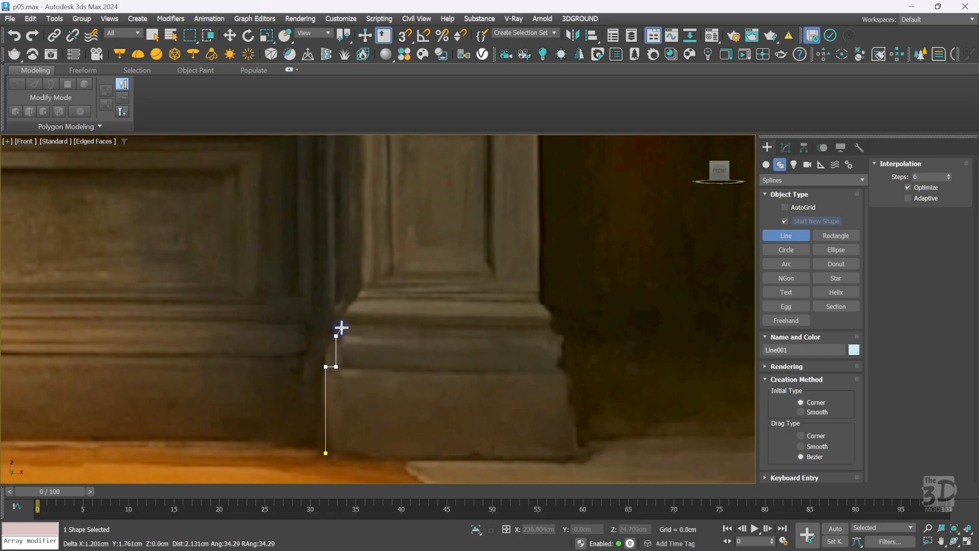
click(343, 322)
Continue the line with corner vertices tracing the base mouldings up the column's left side.
key(i)
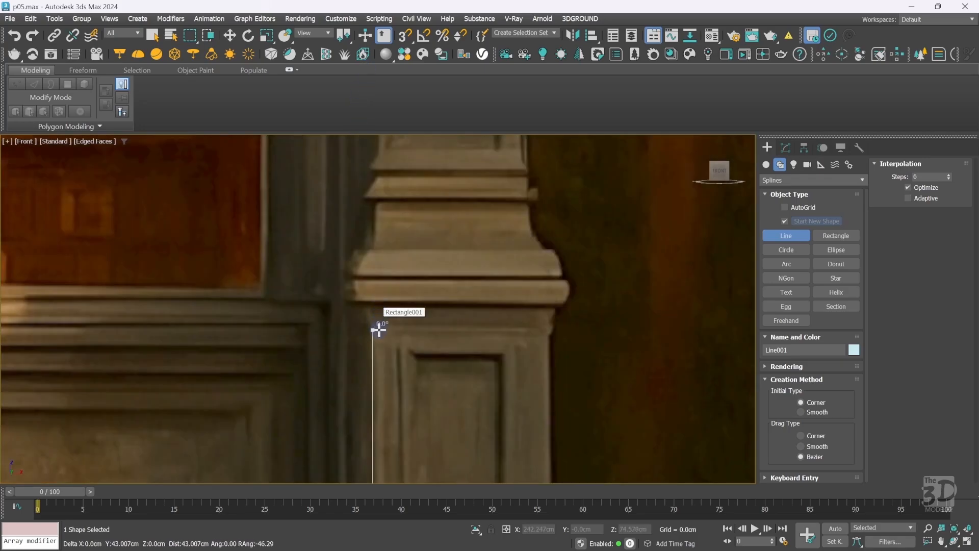
click(374, 330)
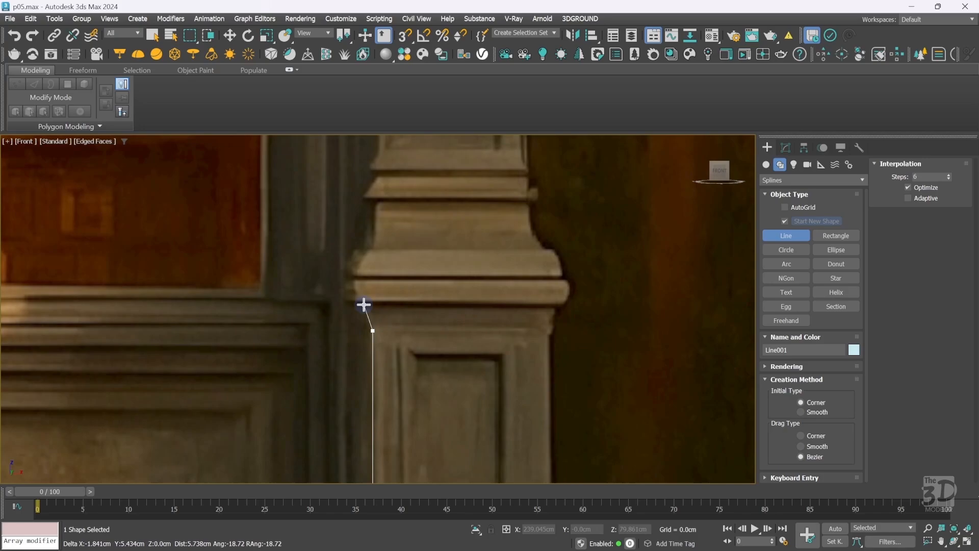
click(363, 304)
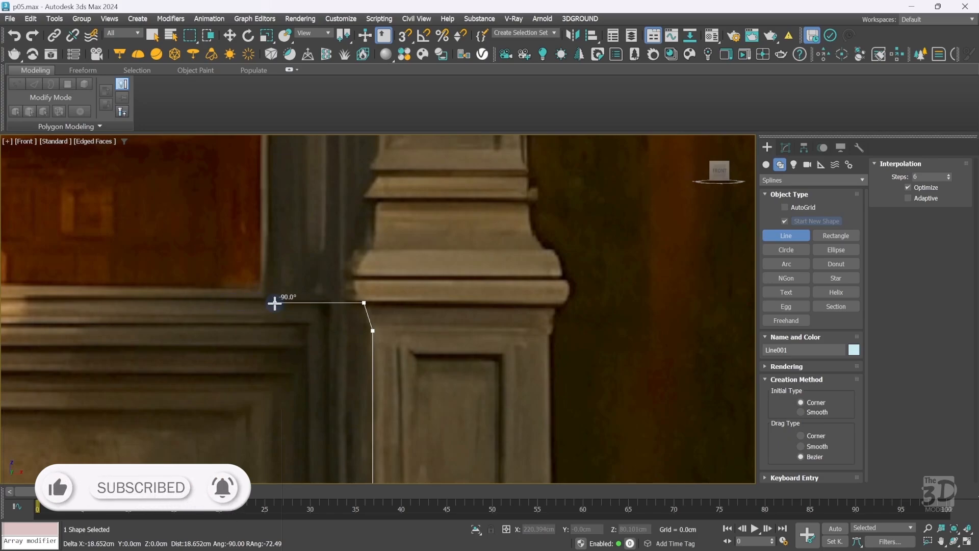
click(348, 303)
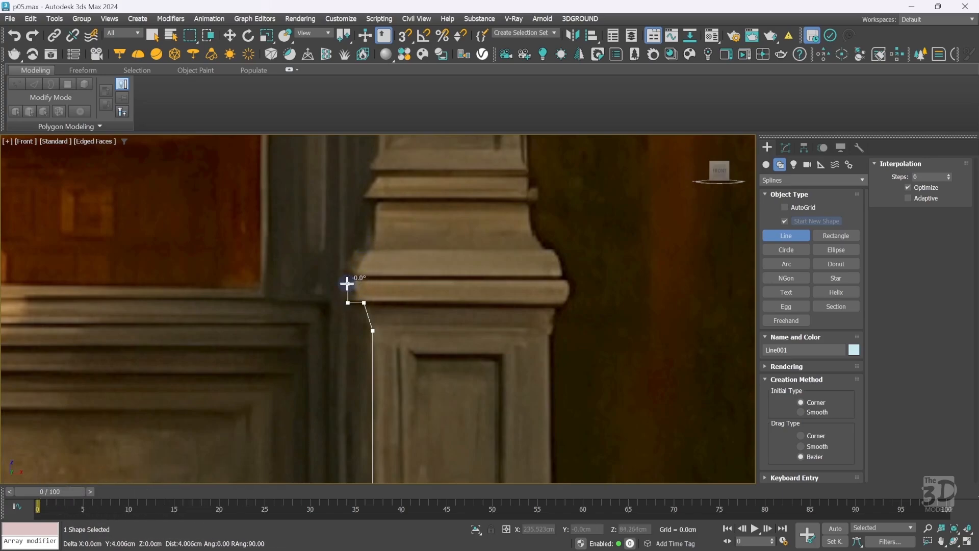
click(348, 283)
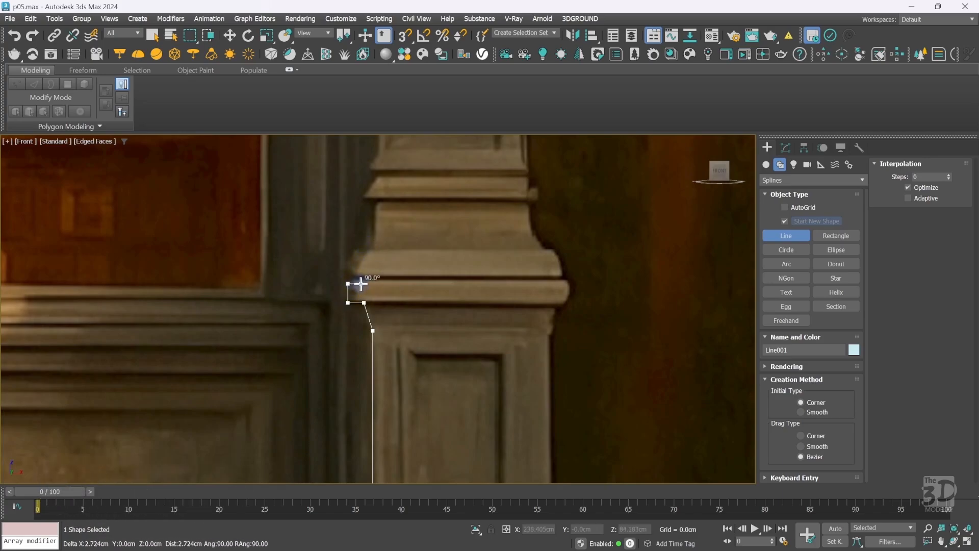
click(362, 284)
click(362, 267)
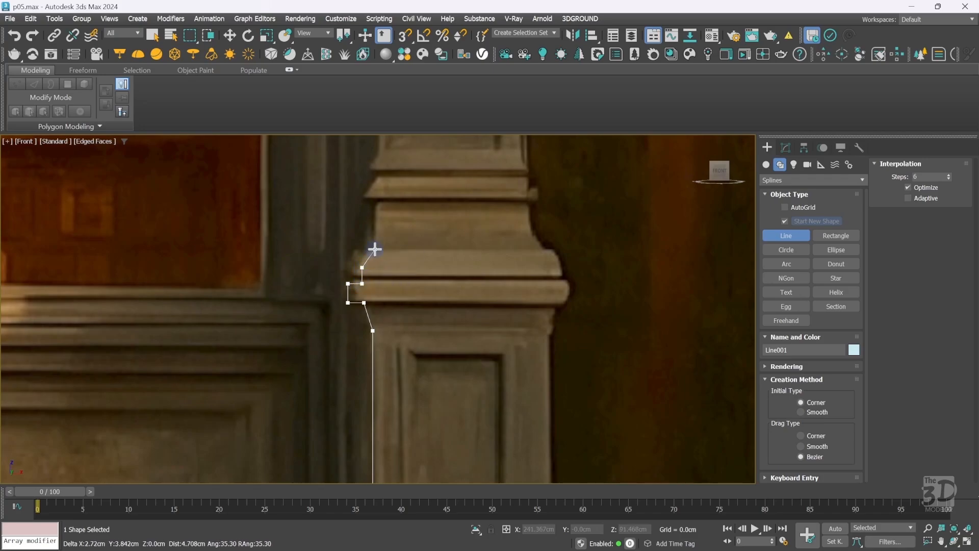
click(375, 249)
click(375, 200)
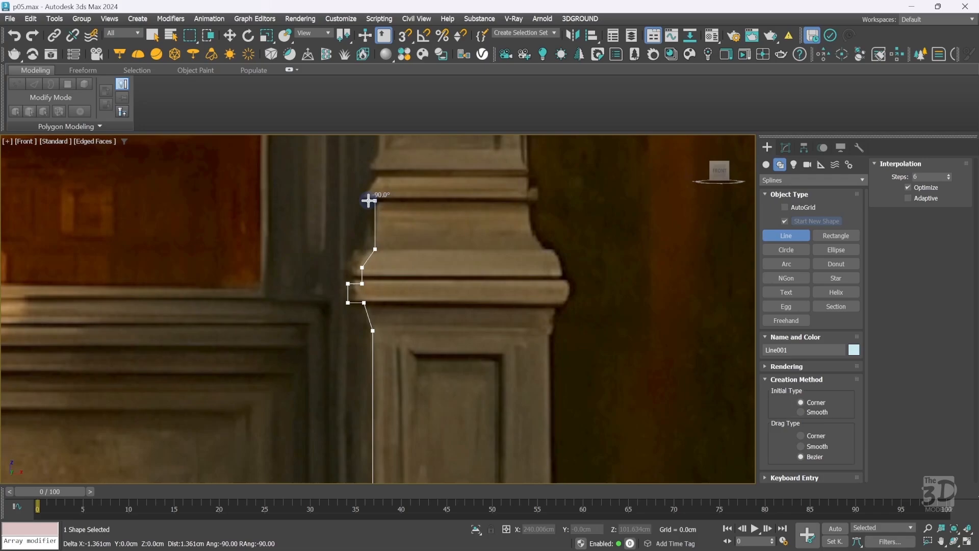
Add vertices along the upper moulding, removing one stray vertex, and end the line.
key(i)
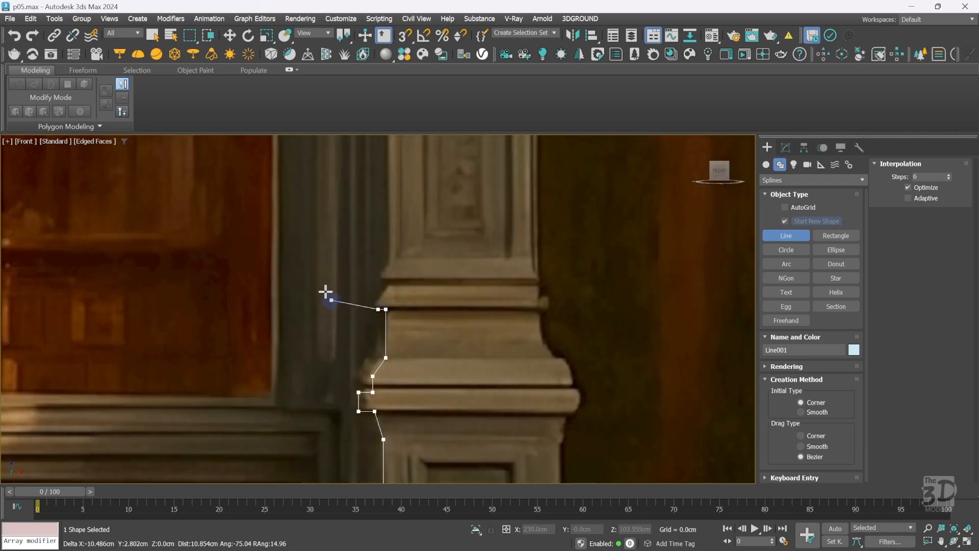
click(231, 225)
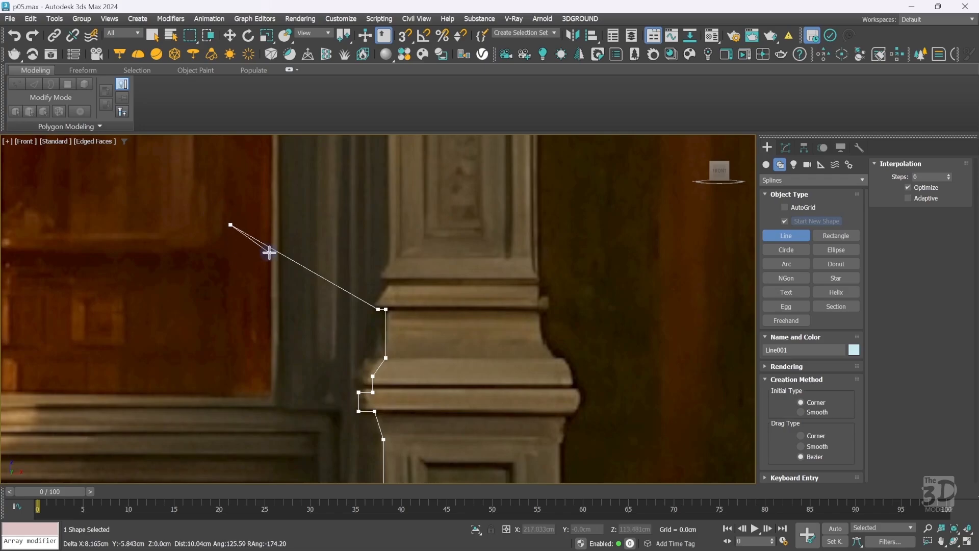
key(BackSpace)
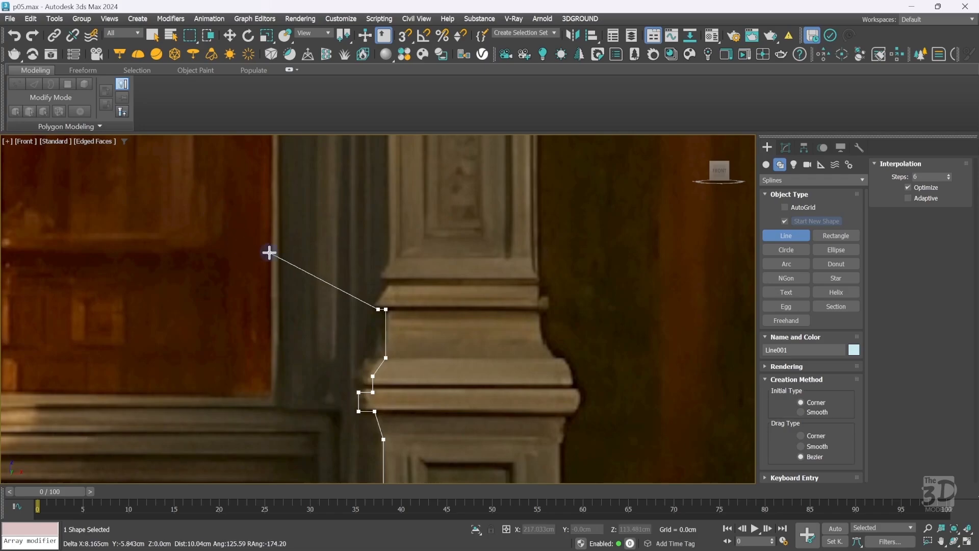
click(378, 302)
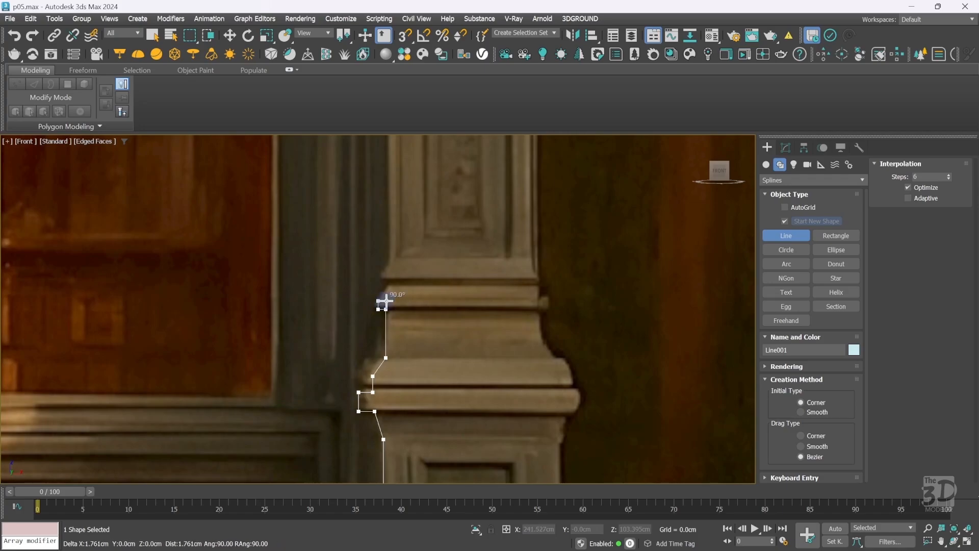
click(385, 302)
click(386, 286)
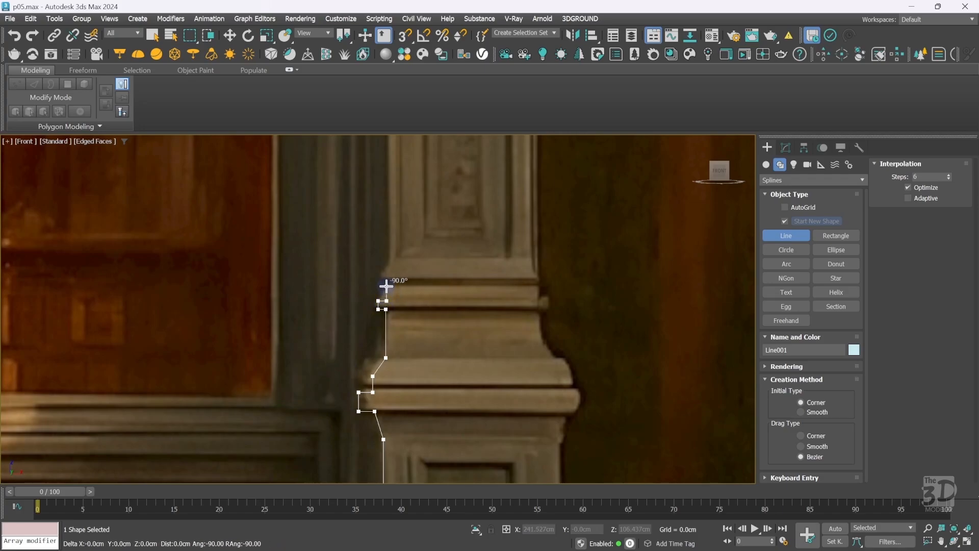
click(380, 277)
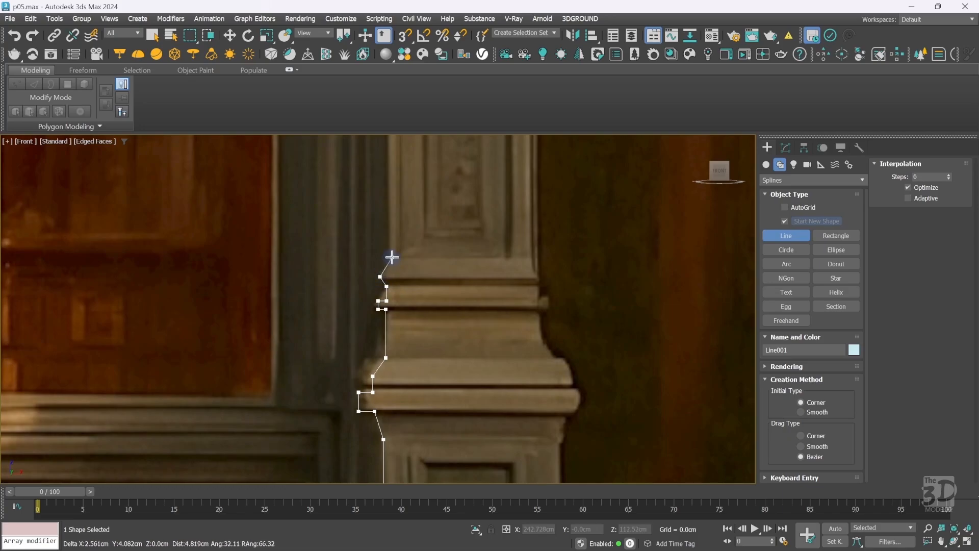
click(393, 258)
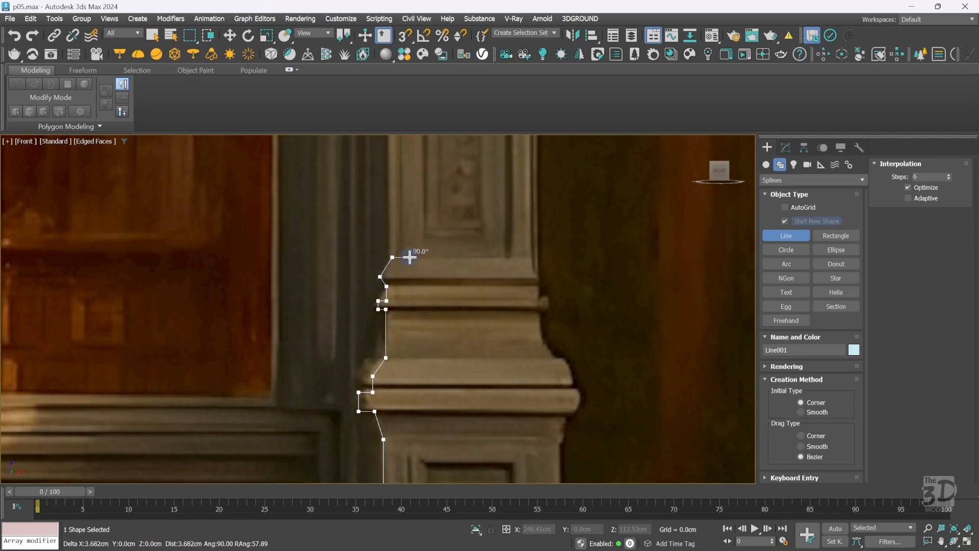
click(409, 257)
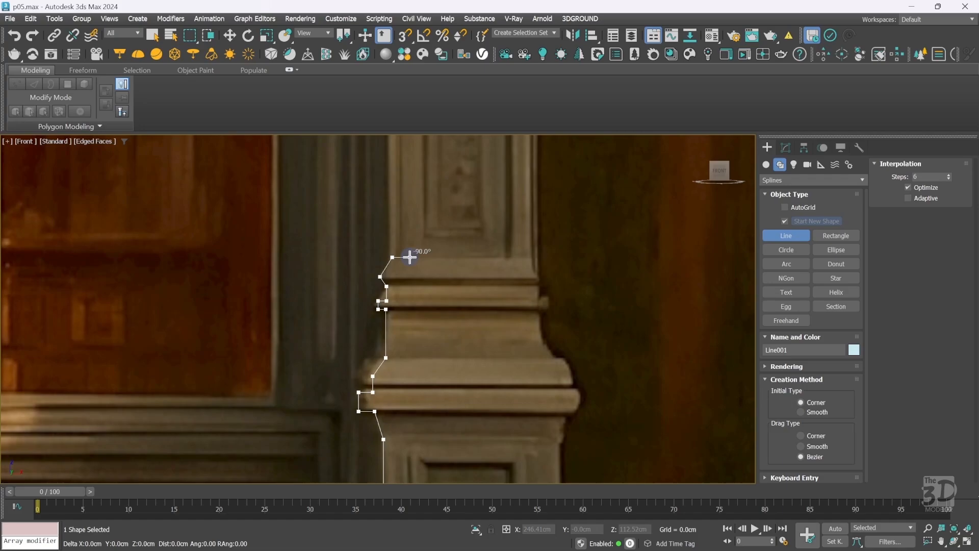
right_click(409, 257)
scroll(409, 257, down, 5)
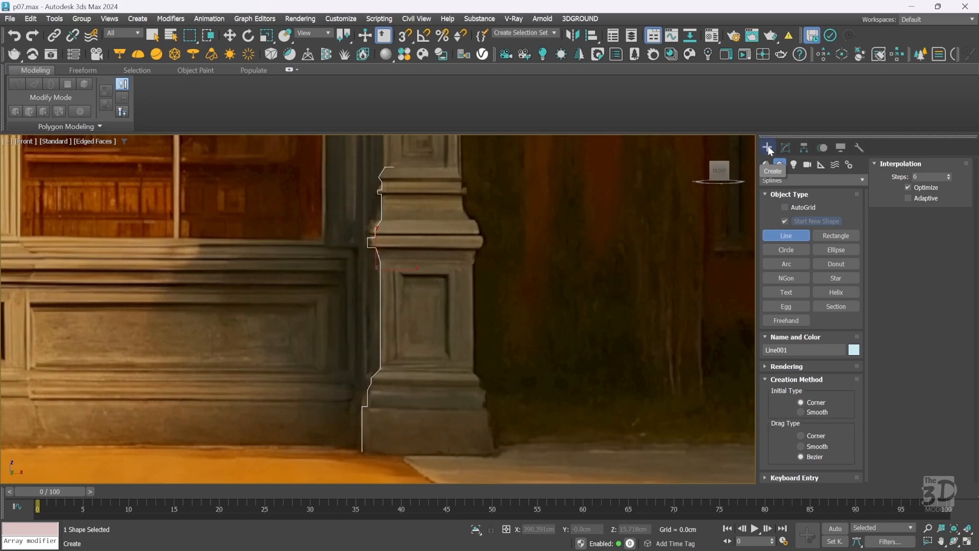
Enter vertex editing on the line, zoom into the column base, and snap the middle moulding vertex into line with the edge below.
click(786, 148)
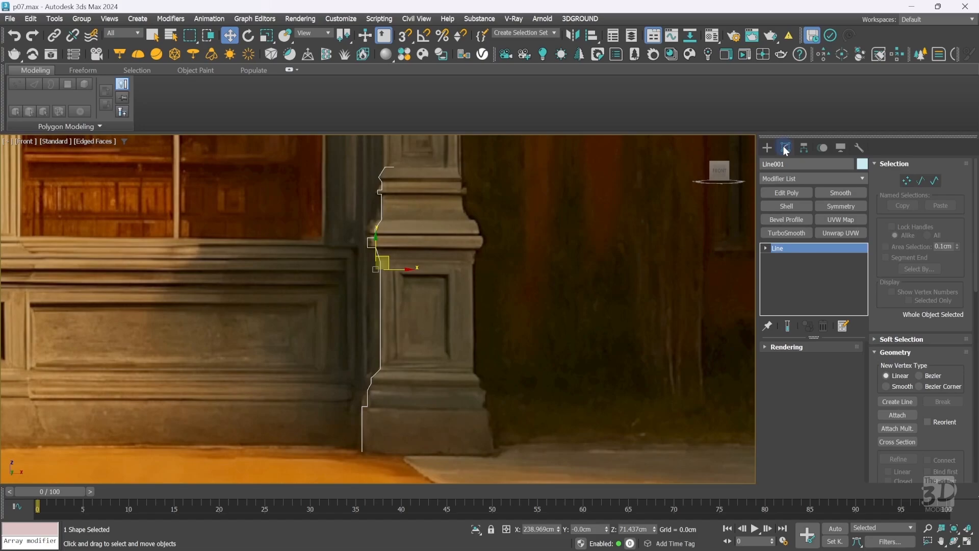
click(908, 182)
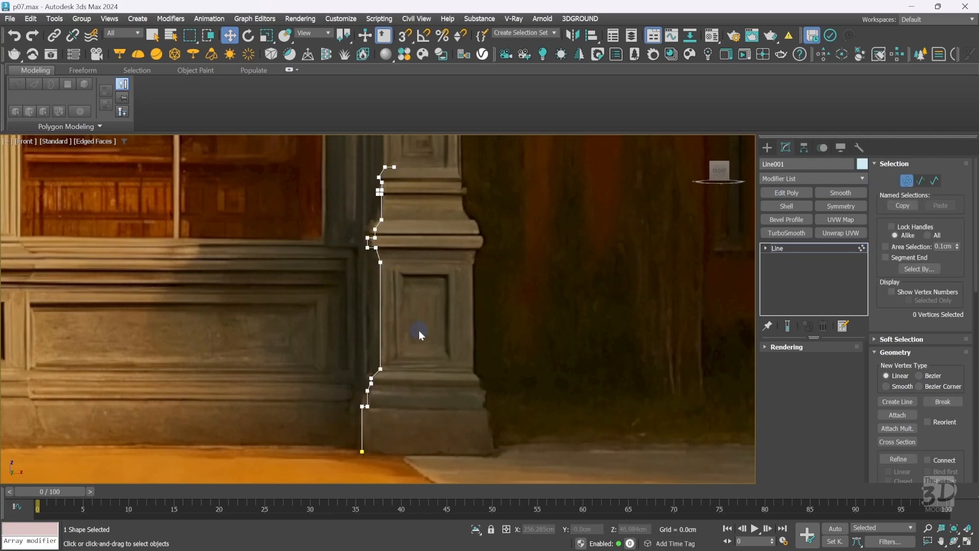
key(ctrl+w)
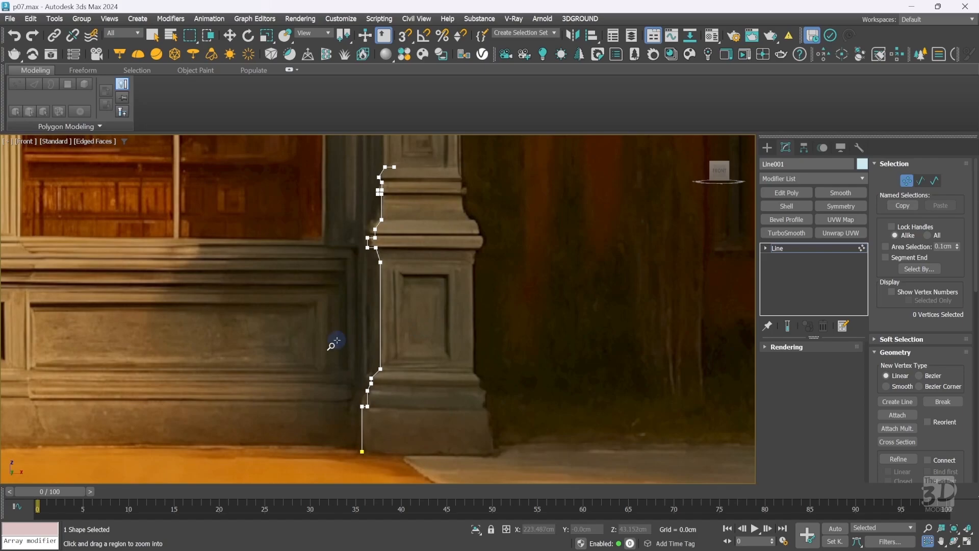
drag(337, 339, 430, 466)
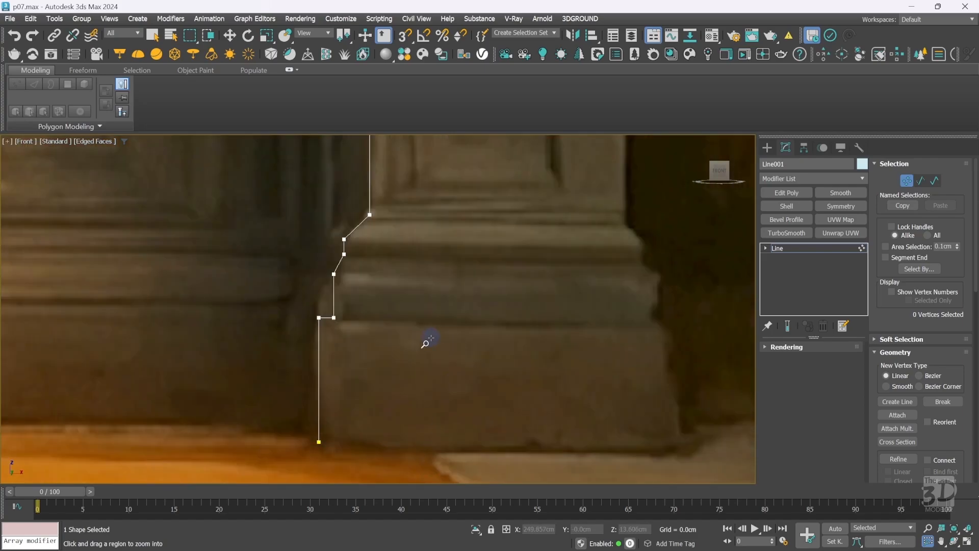
key(Escape)
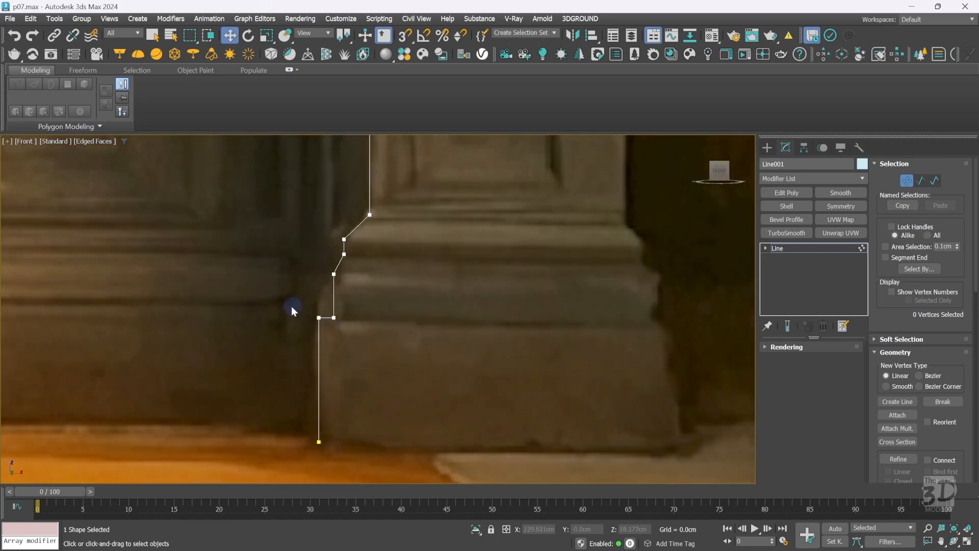
drag(326, 406, 346, 440)
drag(353, 328, 392, 253)
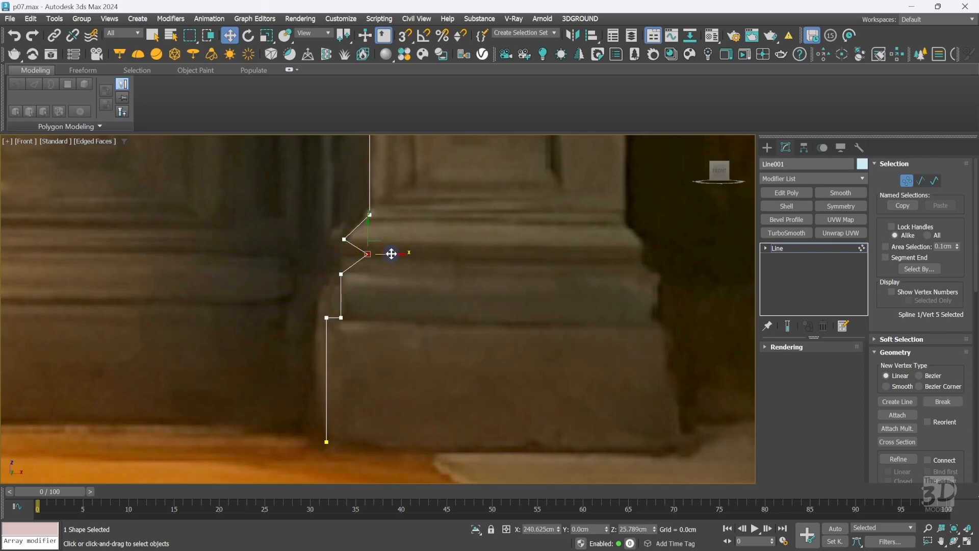
drag(391, 253, 384, 254)
key(s)
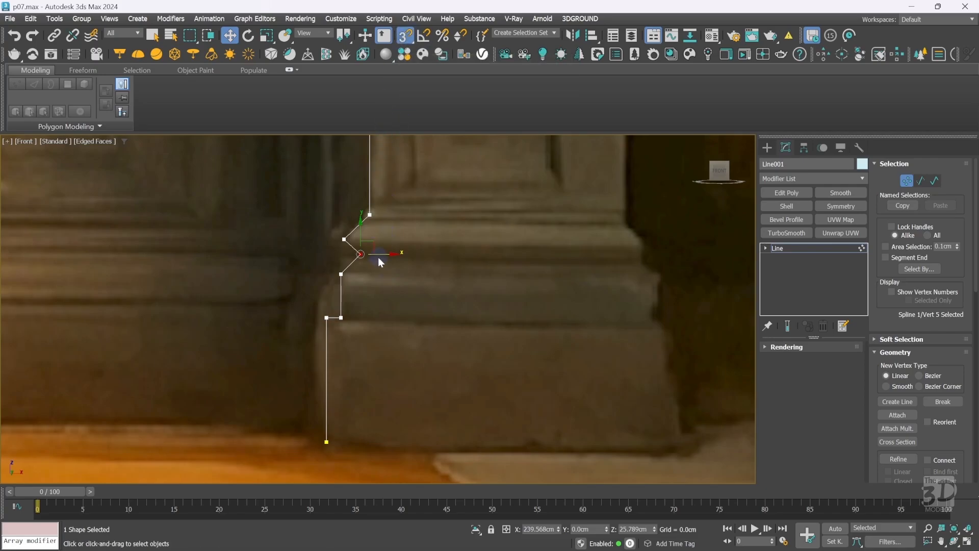
drag(383, 253, 345, 276)
Snap three lower moulding vertices into vertical alignment and raise the top corner vertex of the diagonal.
drag(364, 332, 337, 250)
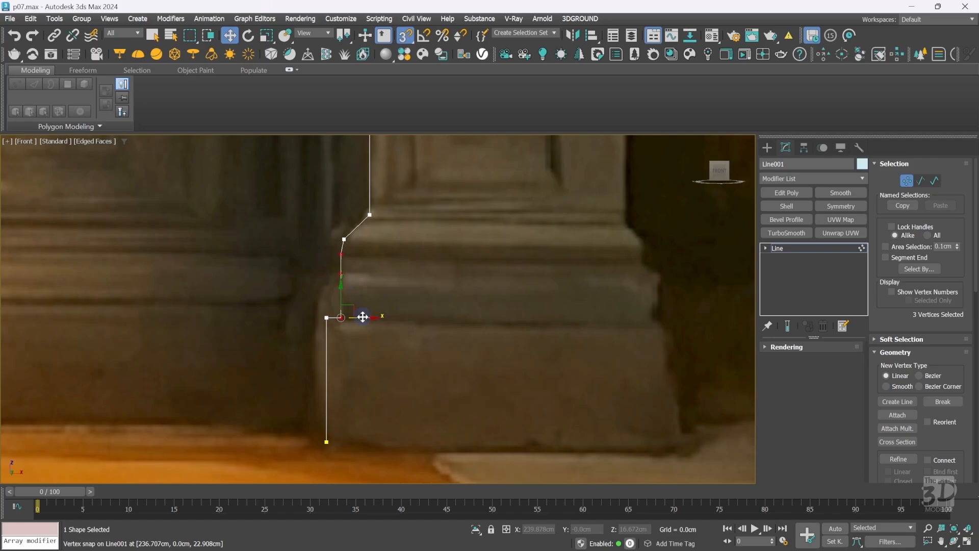
drag(362, 317, 345, 239)
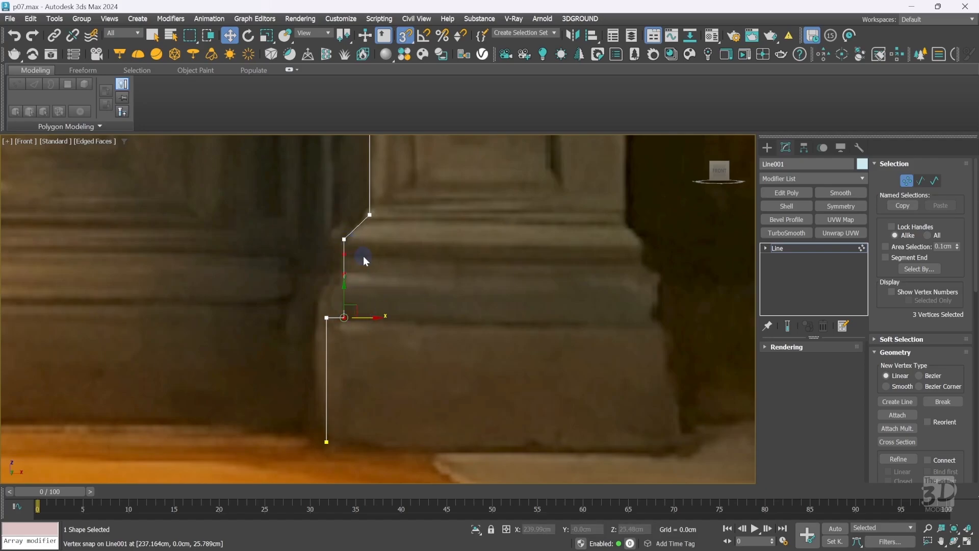
click(369, 218)
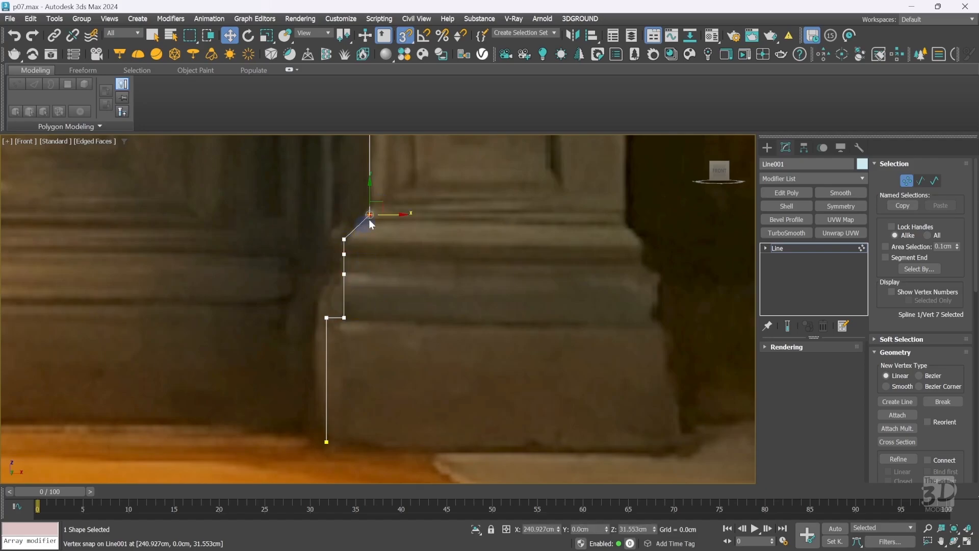
key(s)
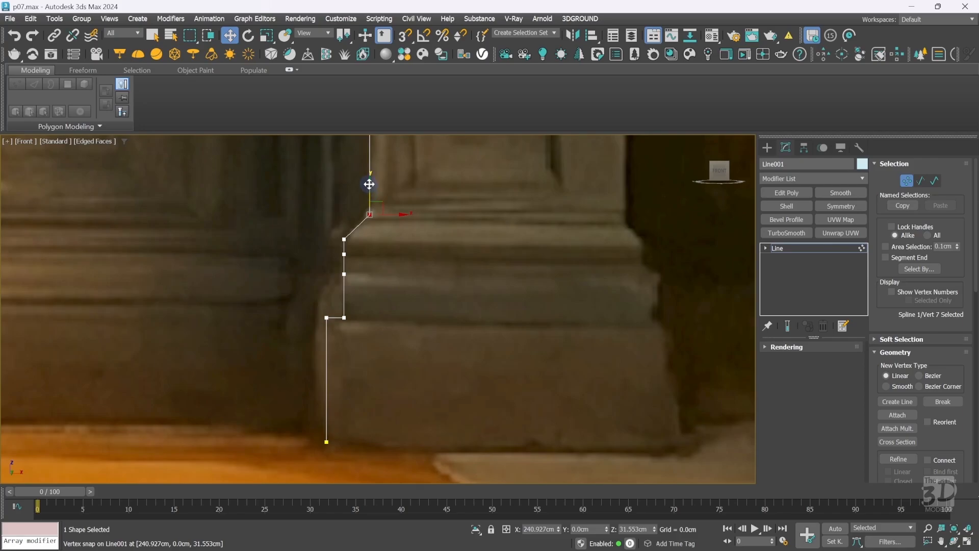
drag(369, 187, 371, 176)
click(389, 216)
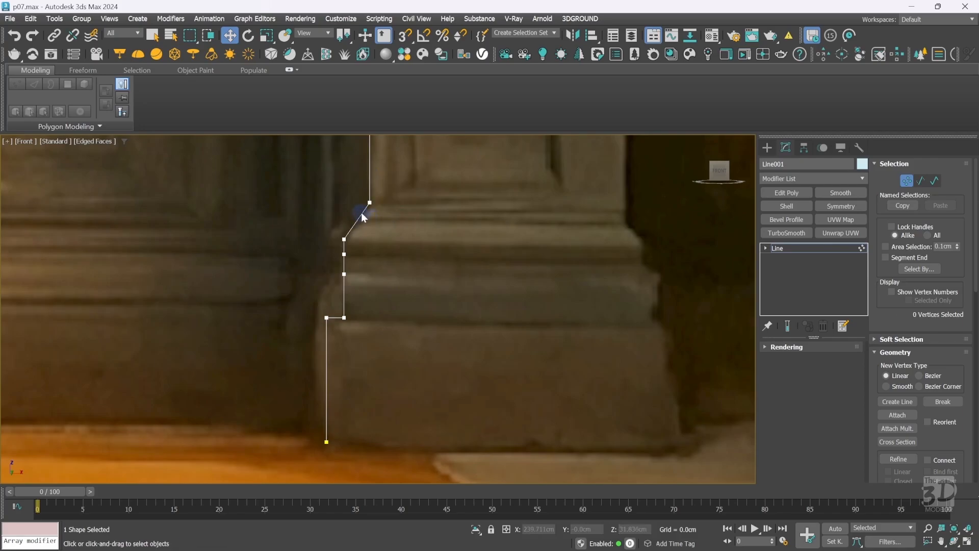
Refine the diagonal segment with extra vertices and snap one up level with the top corner, forming a small step.
right_click(390, 252)
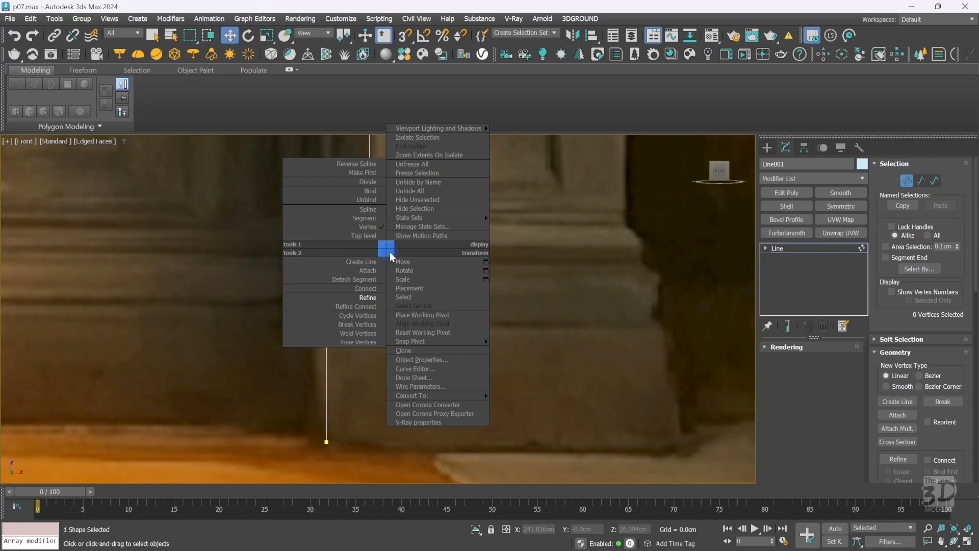
click(344, 297)
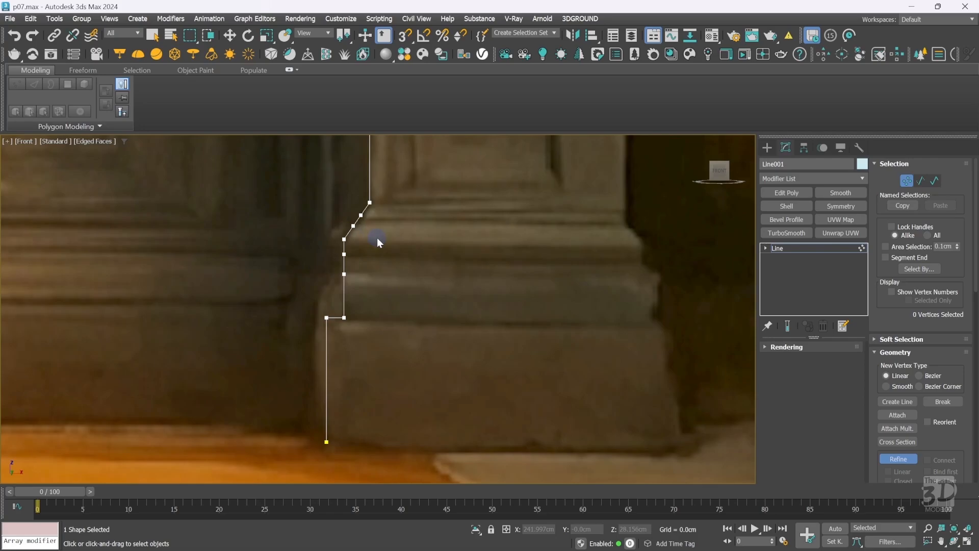
right_click(377, 238)
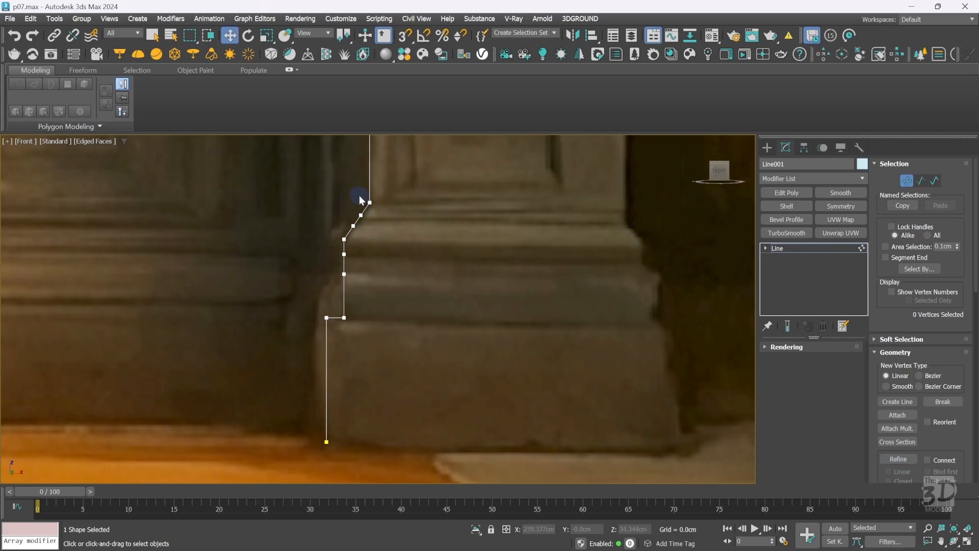
click(361, 215)
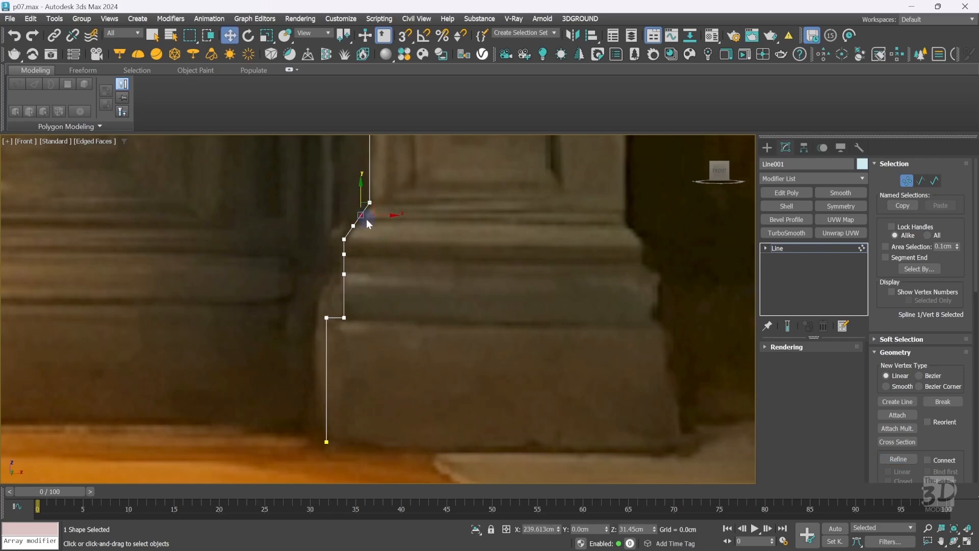
key(s)
mouse_move(361, 192)
mouse_down()
mouse_move(383, 223)
mouse_move(361, 203)
mouse_up()
key(s)
click(416, 228)
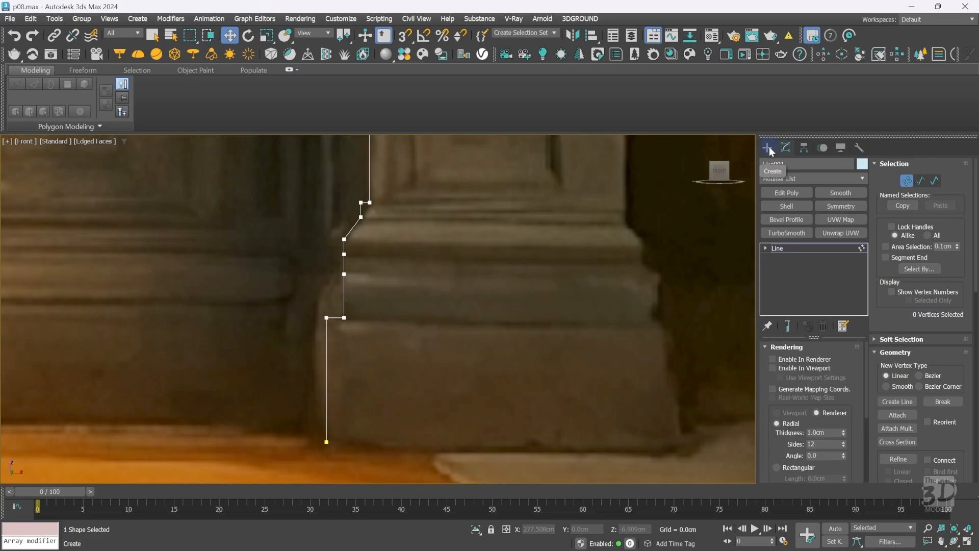
Convert the lower base corner vertex to Bezier Corner and pull its handle to curve the moulding profile.
drag(371, 301, 340, 332)
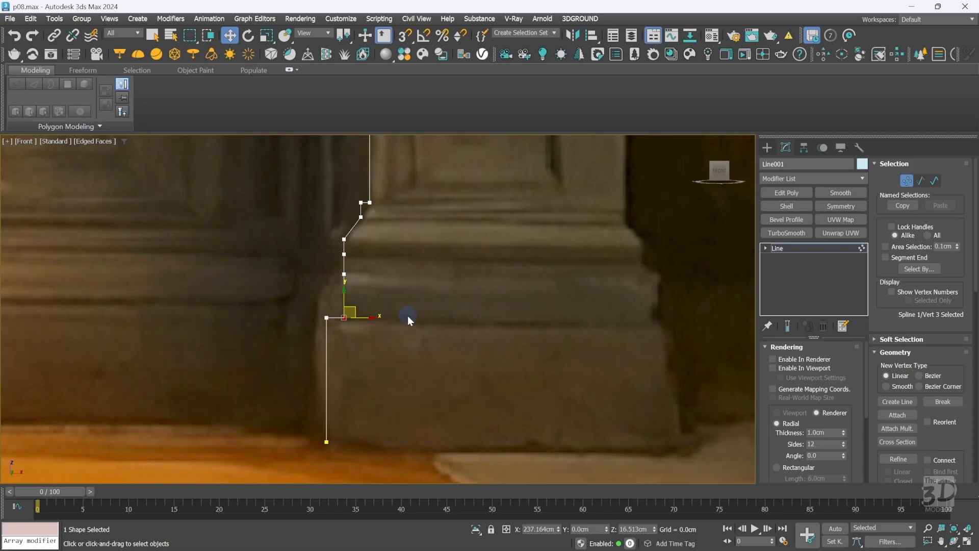
right_click(408, 316)
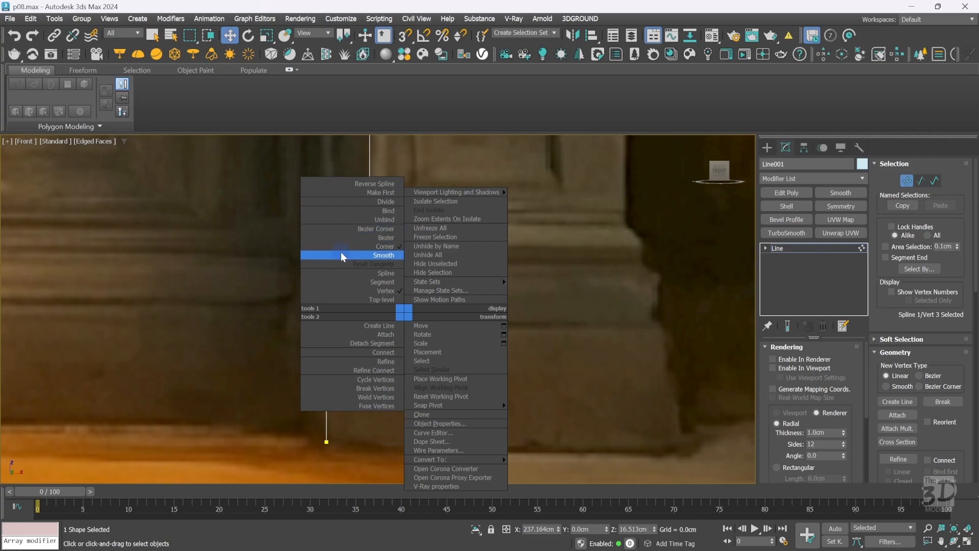
click(345, 227)
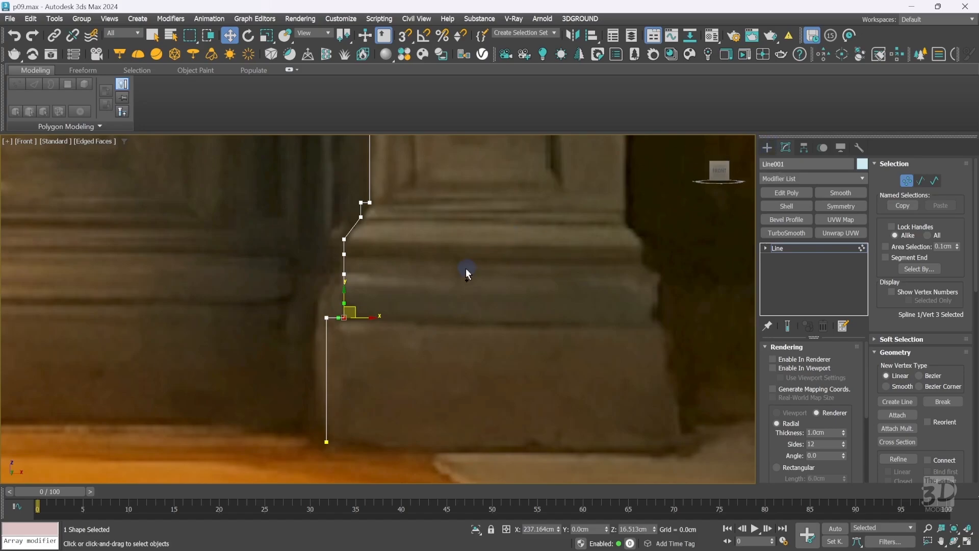
key(ctrl+w)
drag(308, 289, 393, 347)
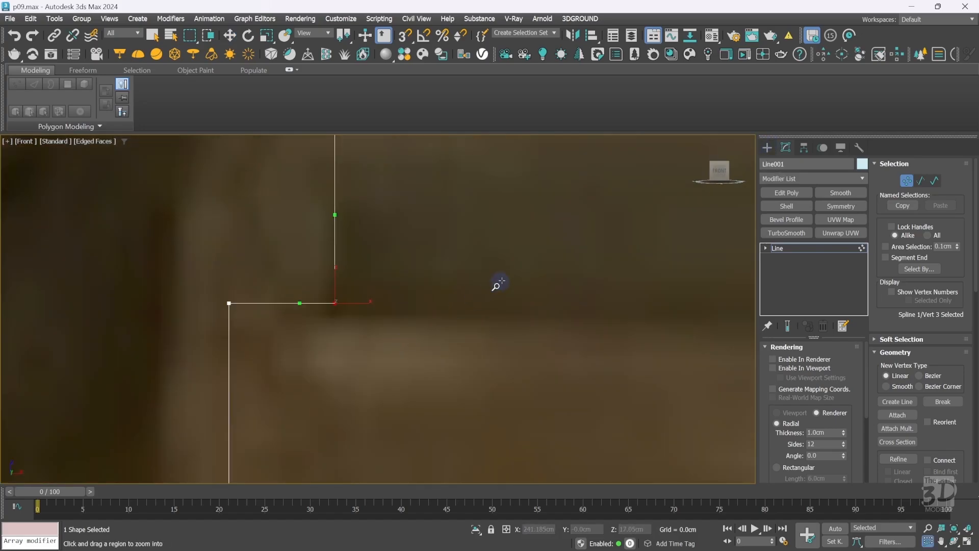
key(w)
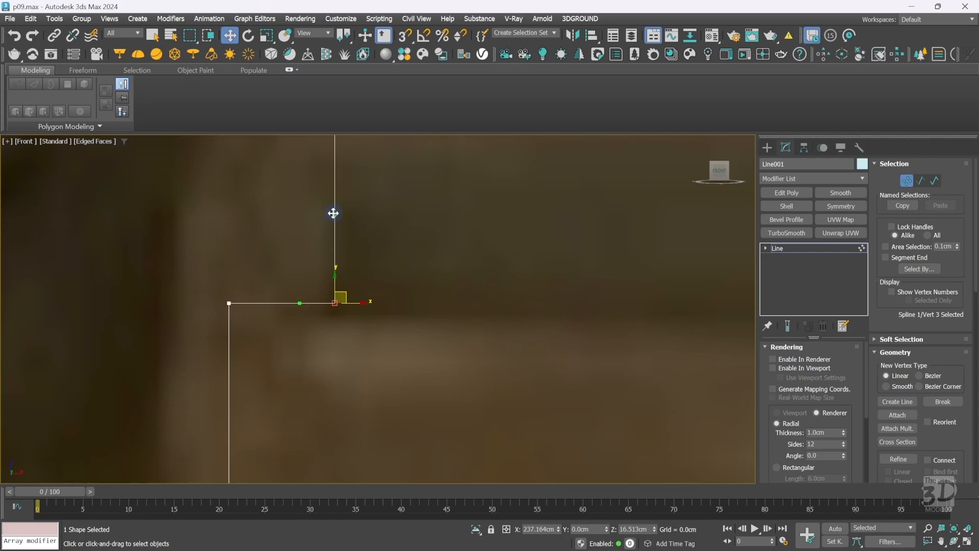
drag(333, 214, 248, 205)
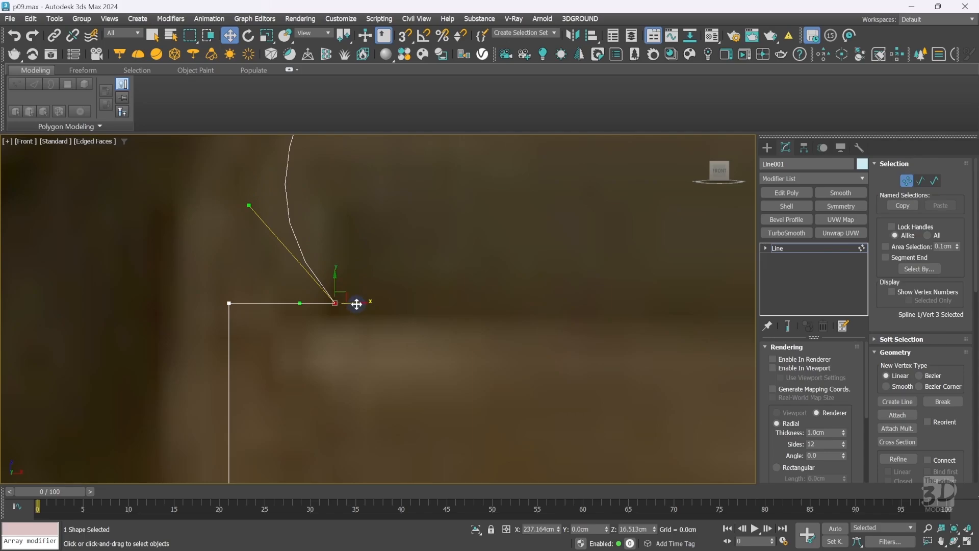
drag(250, 206, 226, 217)
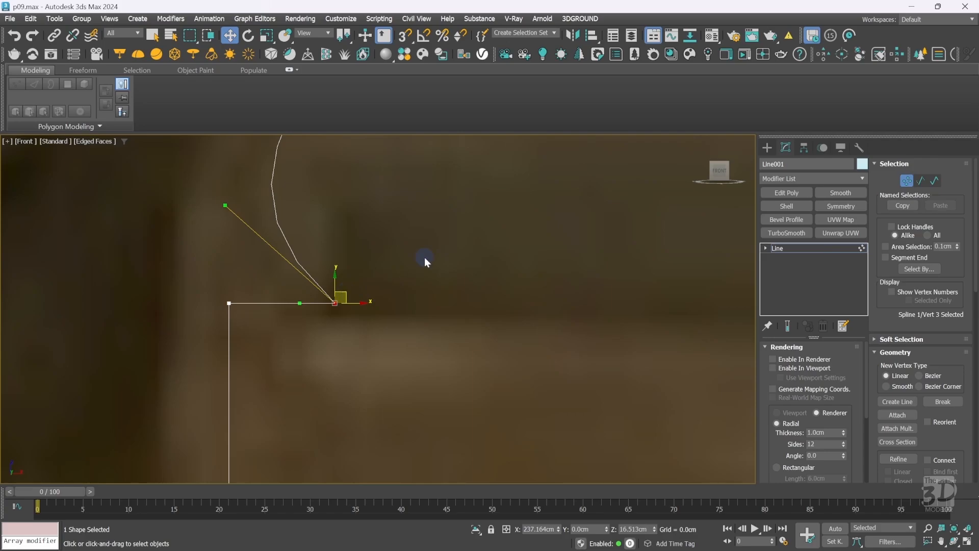
scroll(424, 257, down, 8)
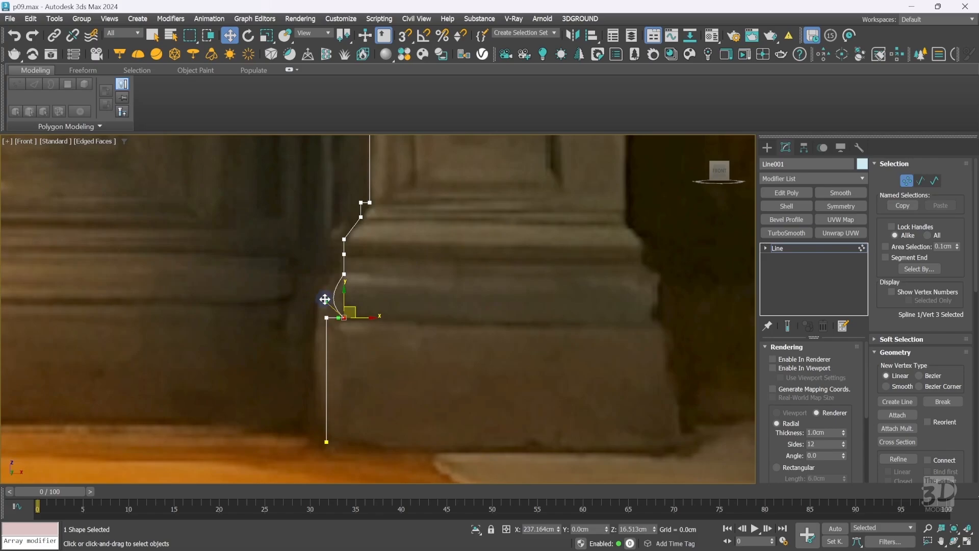
drag(326, 301, 358, 317)
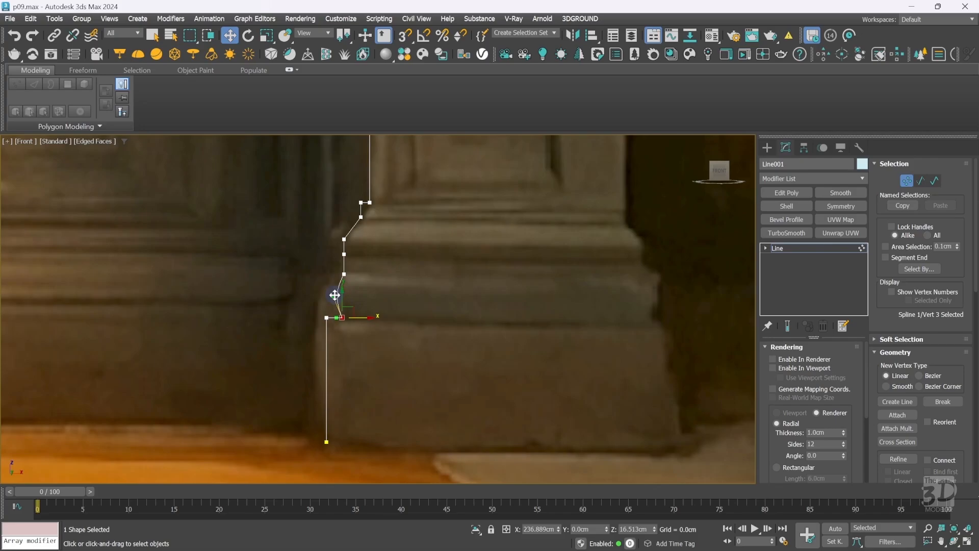
click(433, 308)
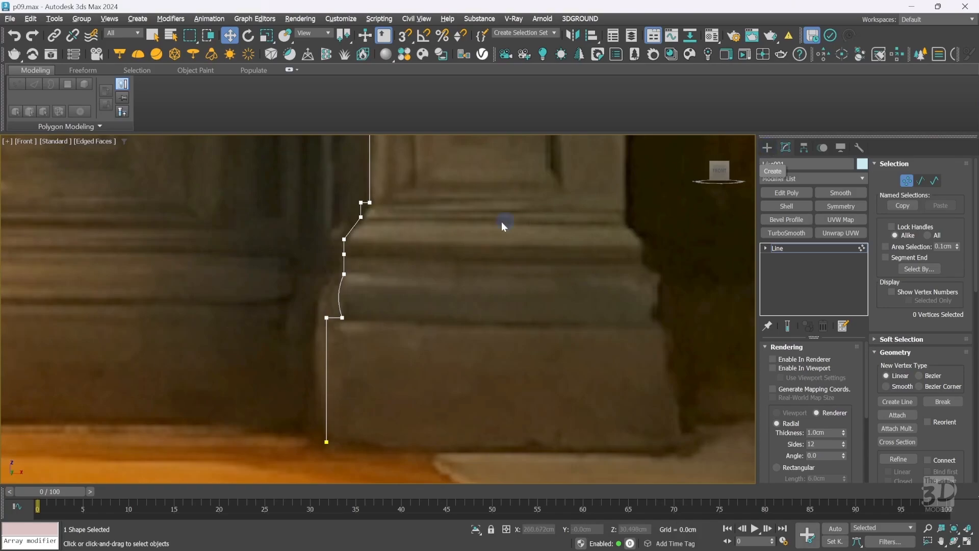
Convert the vertex below the diagonal to Bezier and drag its handle outward to round the moulding.
drag(357, 250, 332, 260)
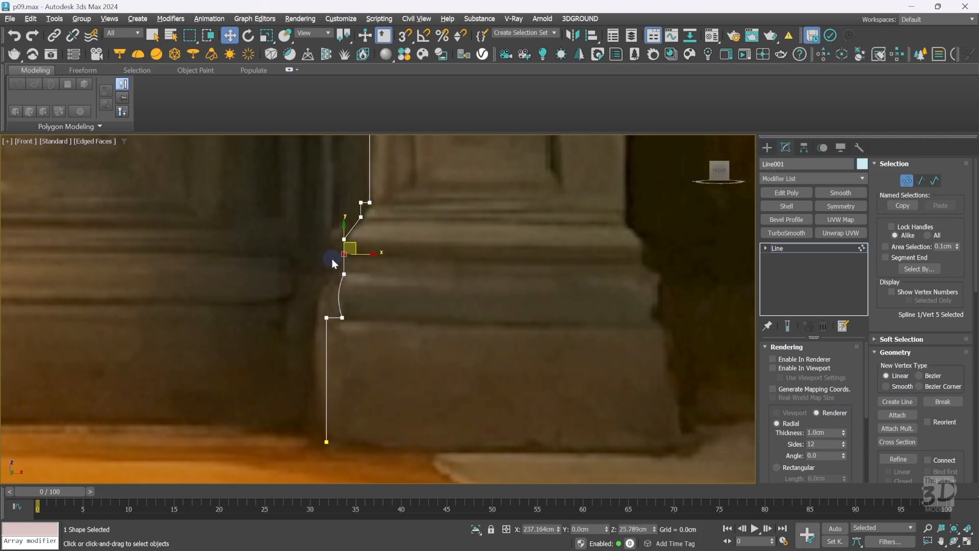
right_click(395, 256)
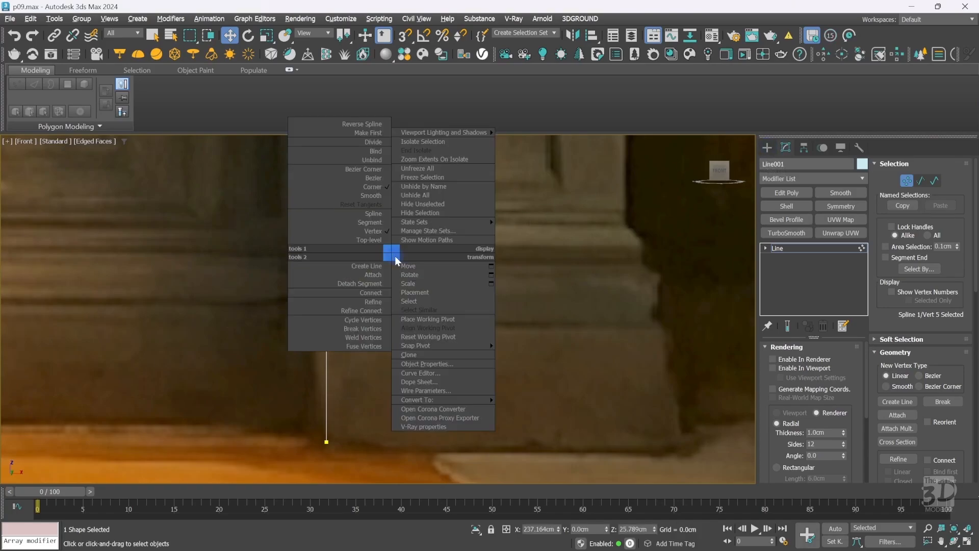
click(365, 170)
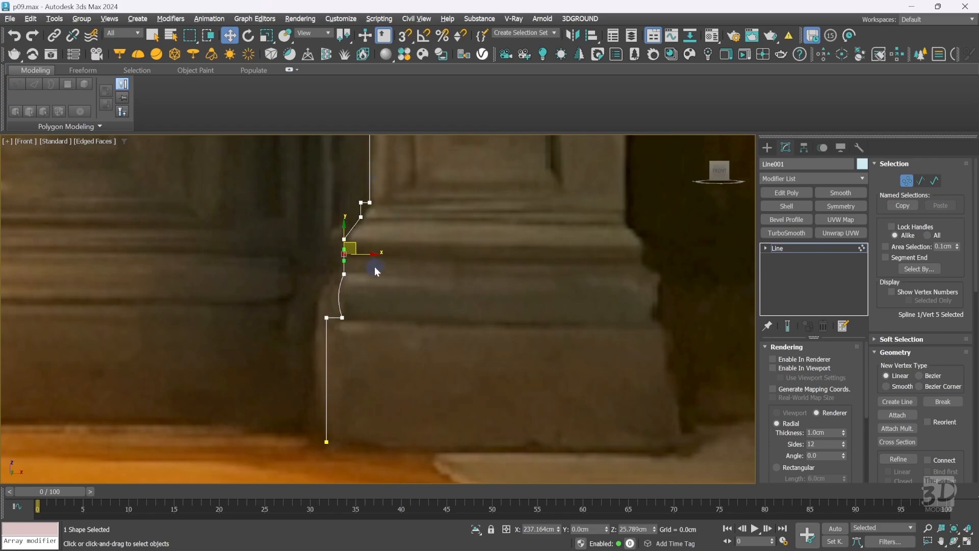
key(ctrl+w)
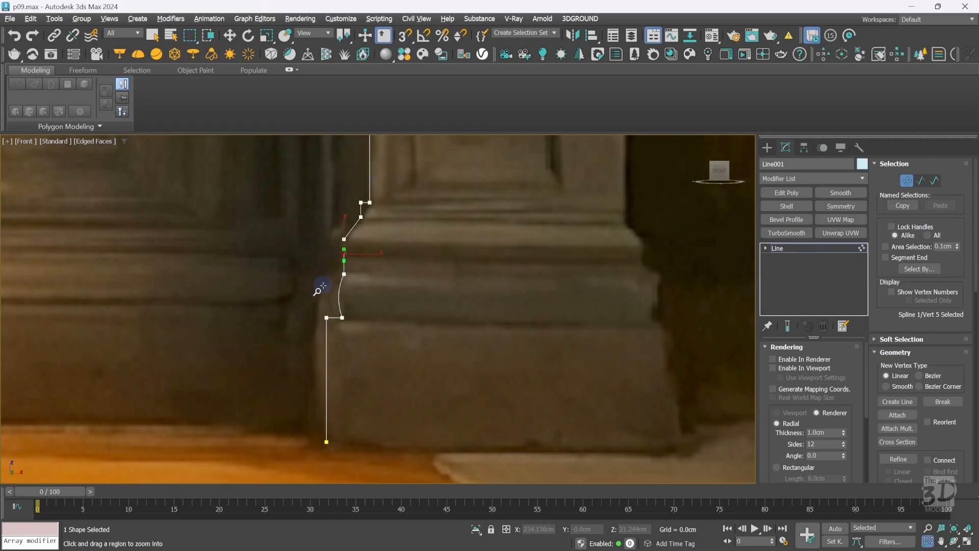
drag(322, 285, 391, 207)
key(w)
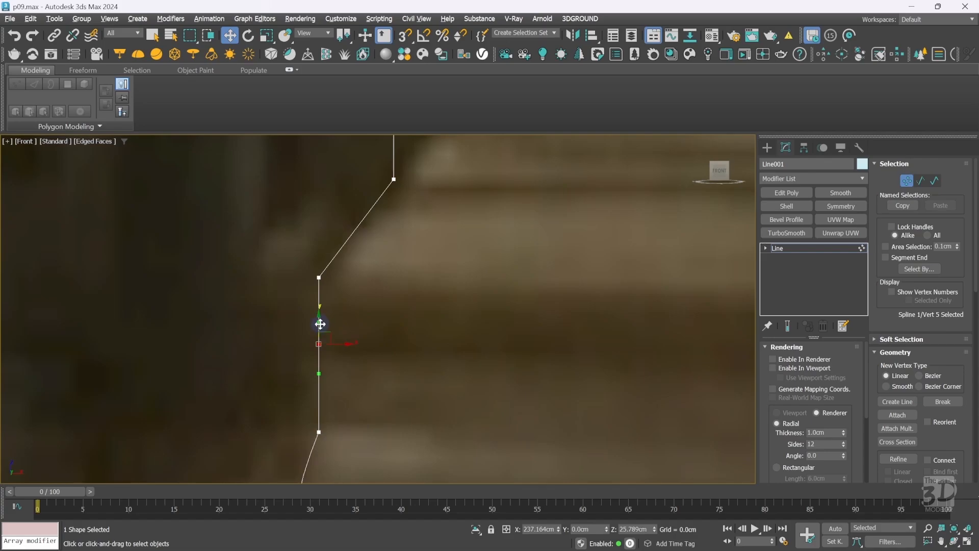
drag(319, 322, 288, 325)
click(391, 345)
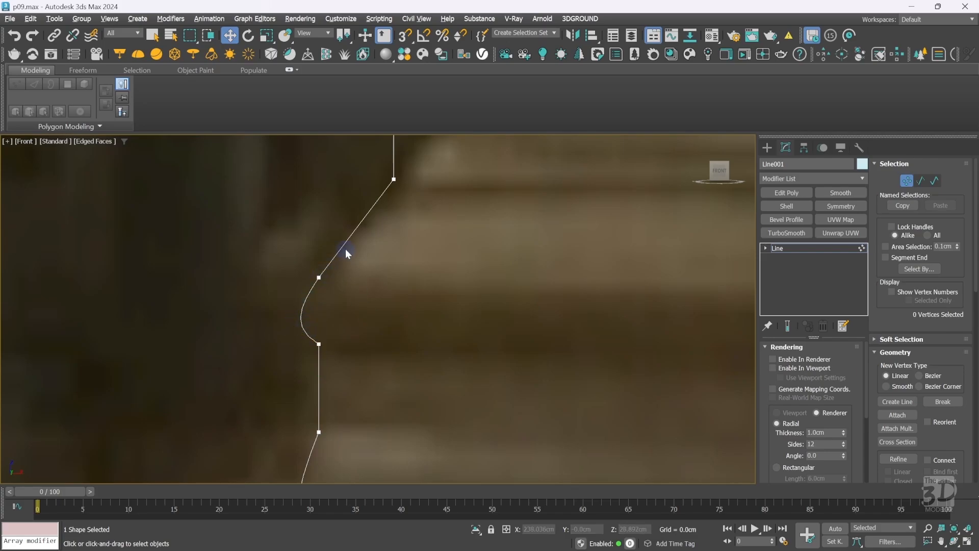
Select the vertex at the top of the curved moulding and convert it to Smooth.
drag(340, 242, 310, 288)
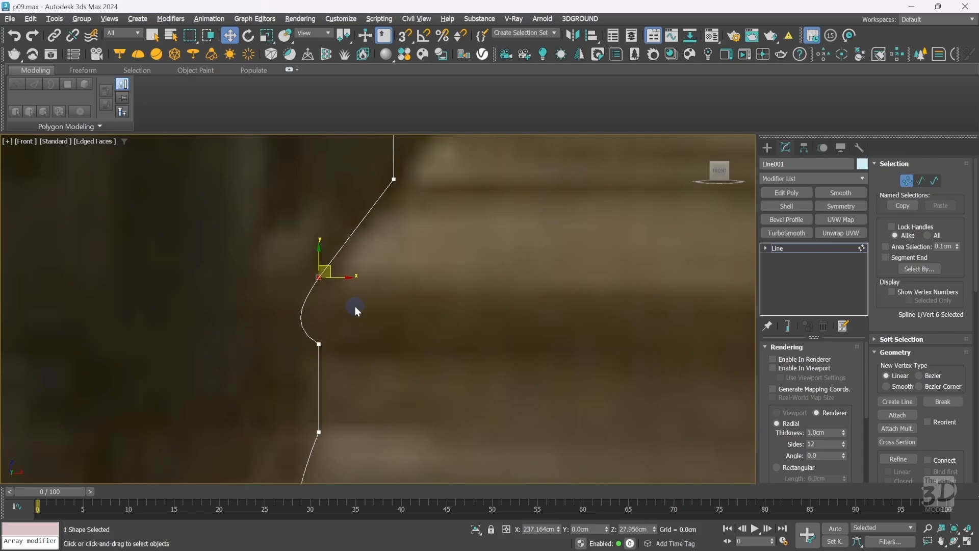
drag(330, 266, 364, 292)
right_click(386, 276)
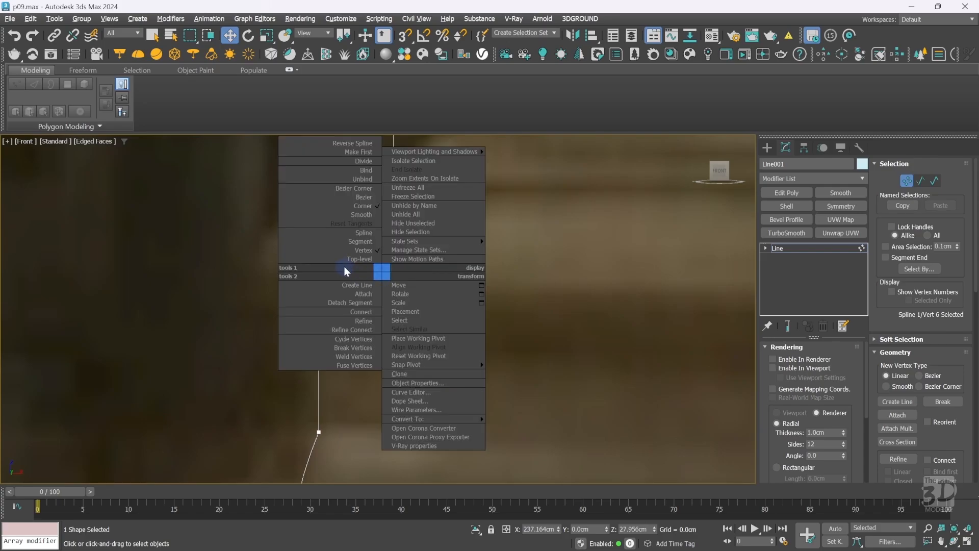
click(331, 217)
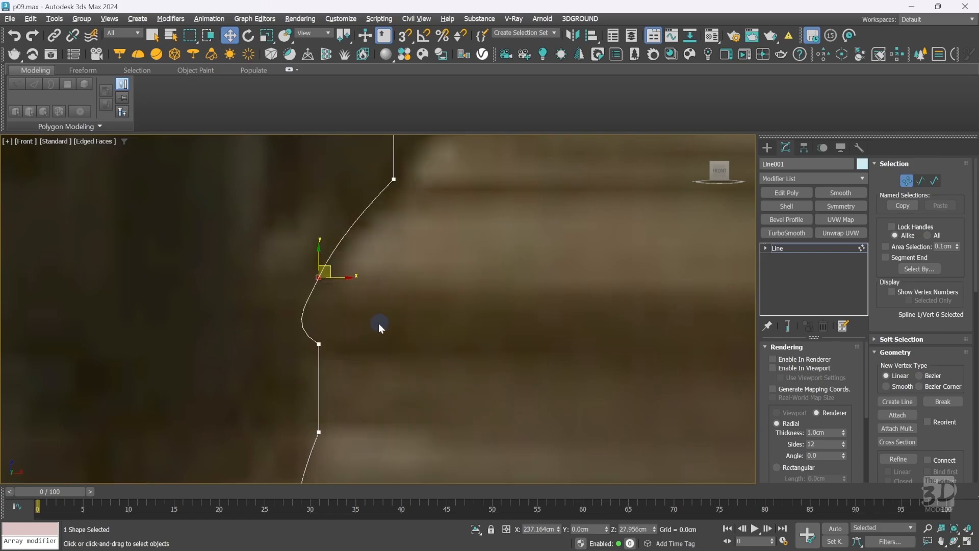
Tweak the lower curve vertex's handle, then convert the upper curve vertex to Bezier and pull its handle outward.
click(318, 344)
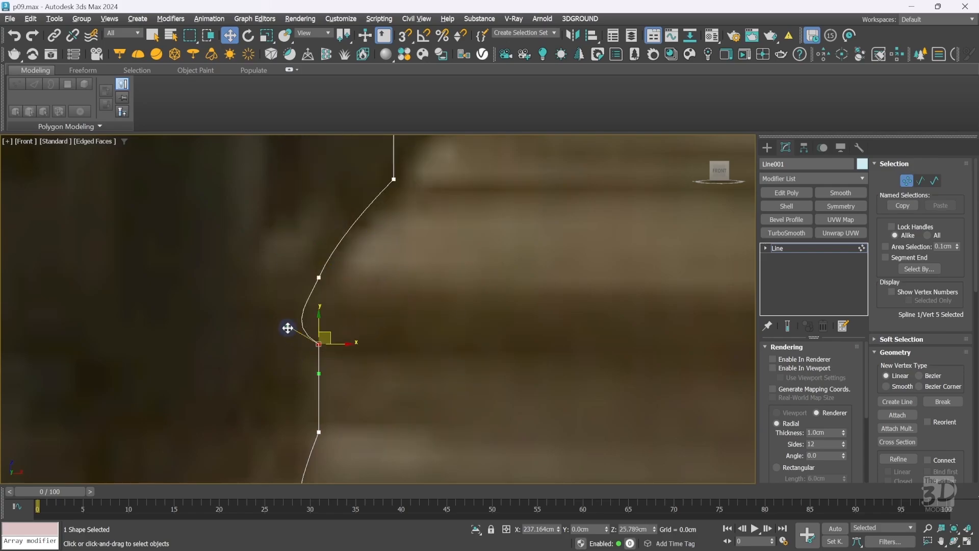
drag(287, 327, 301, 344)
click(319, 277)
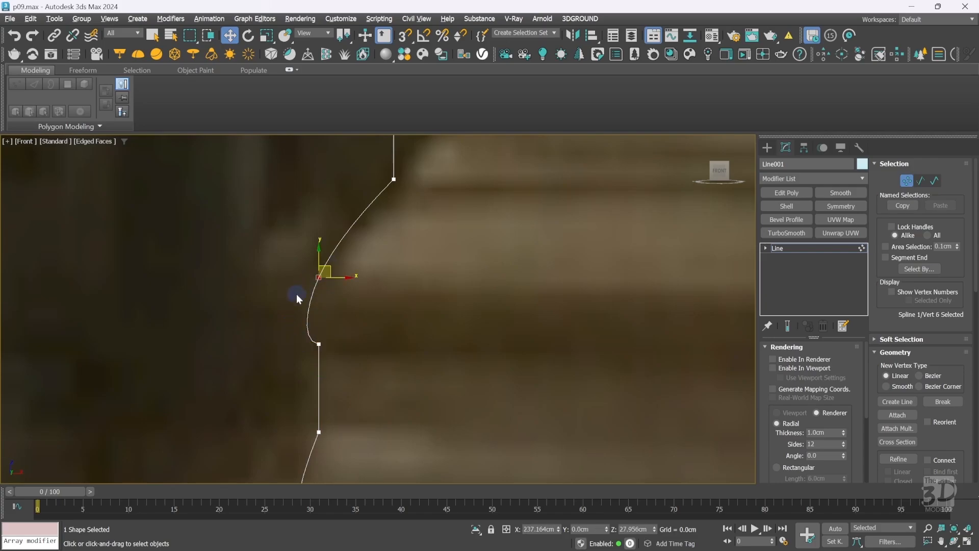
right_click(376, 275)
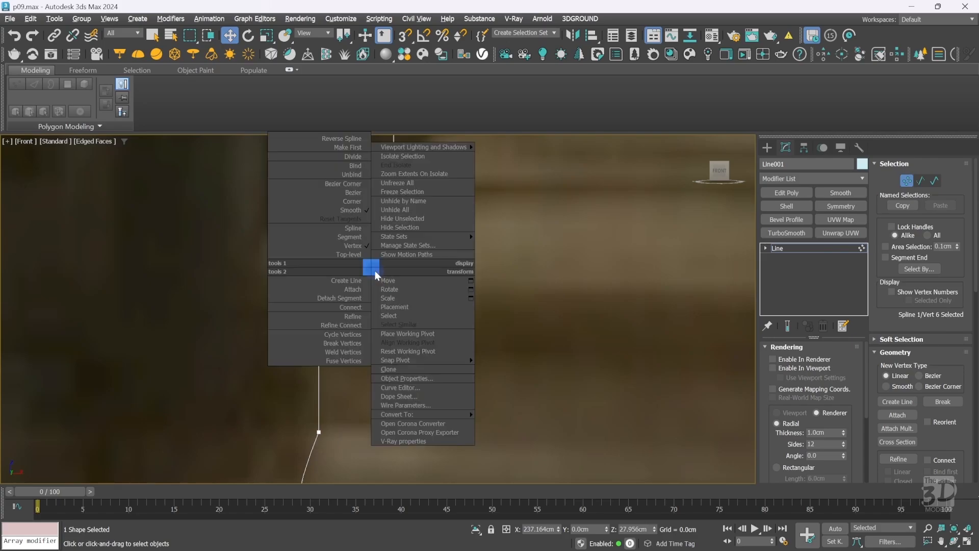
click(334, 193)
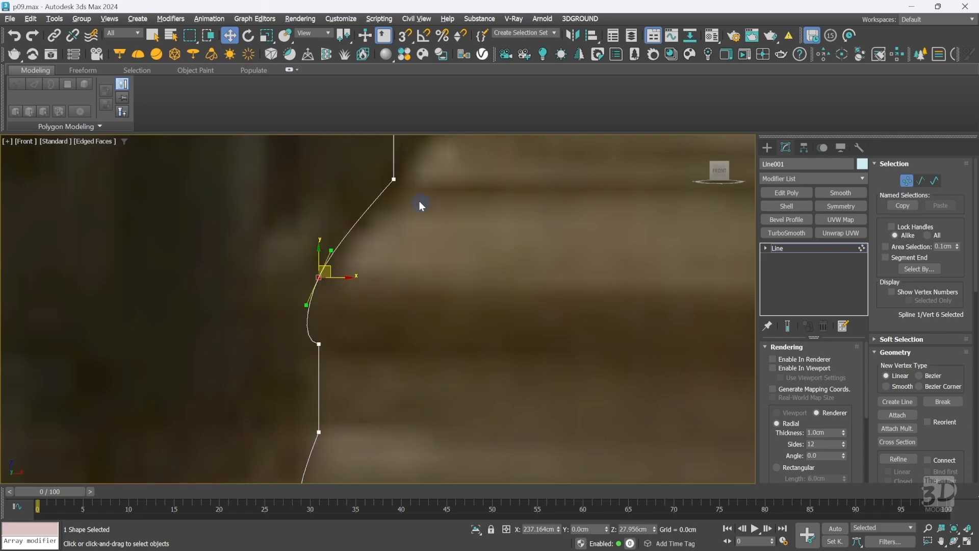
drag(331, 250, 365, 252)
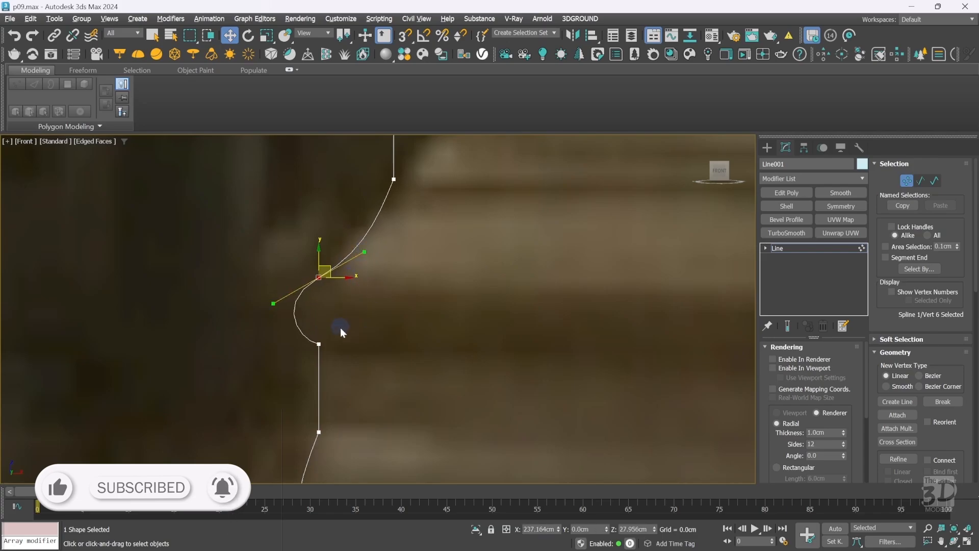
Pull the lower curve vertex's handle further outward to widen the moulding bulge.
click(319, 344)
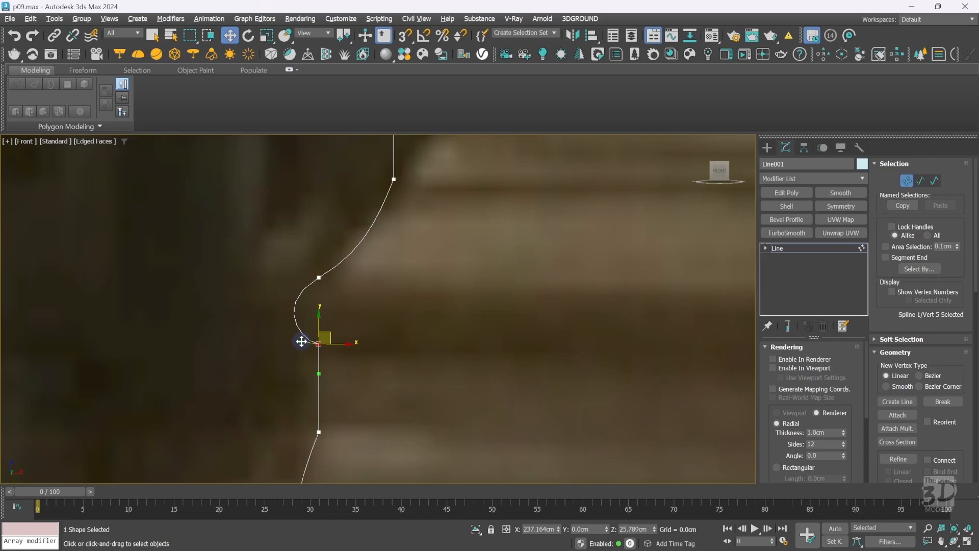
drag(301, 341, 284, 345)
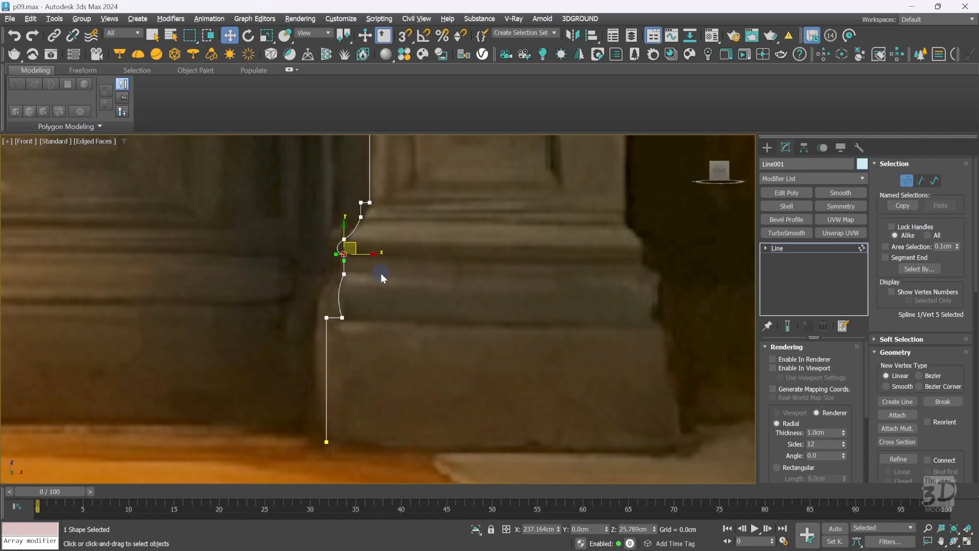
click(381, 273)
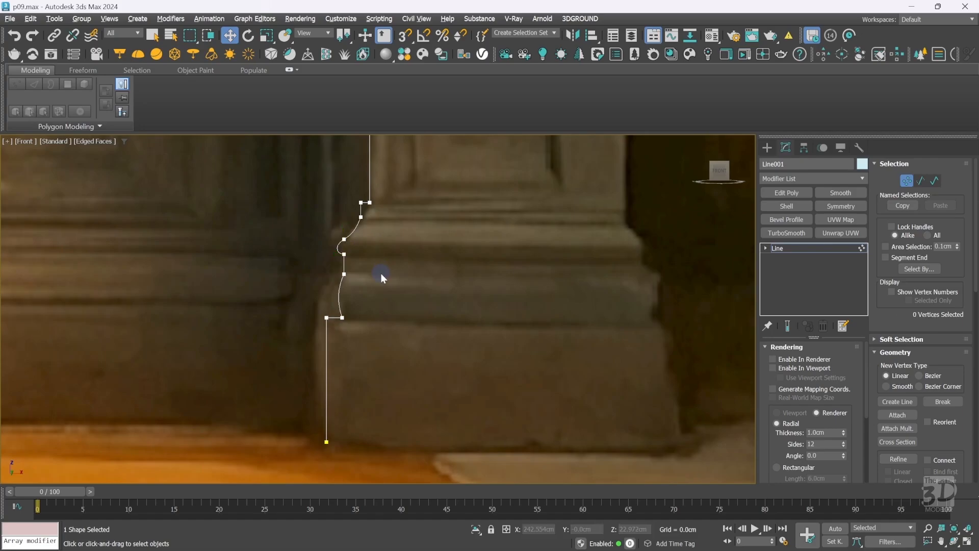
Adjust the Bezier handles of the lower base vertex to refine the profile curve and save the file.
mouse_move(369, 283)
mouse_down()
mouse_move(339, 247)
mouse_move(365, 272)
mouse_up()
click(341, 323)
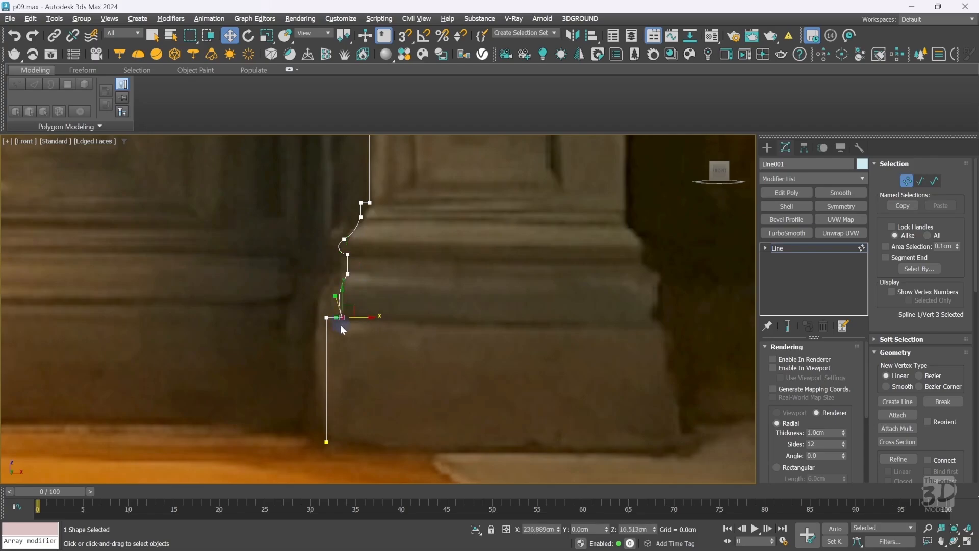
drag(361, 318, 351, 317)
click(421, 300)
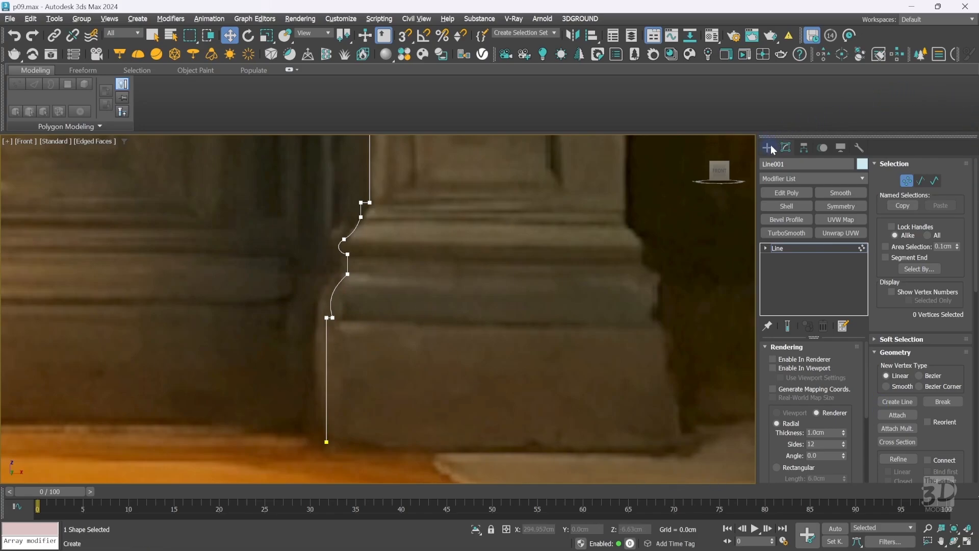
key(ctrl+s)
Fillet the profile's upper corner vertex into a rounded curve and weld the vertex at its top end.
drag(350, 189, 364, 207)
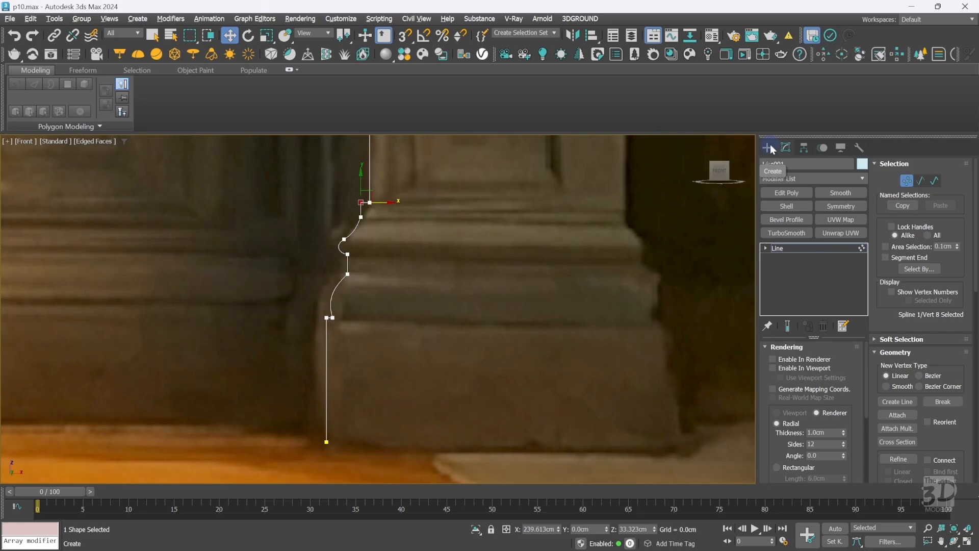
drag(977, 176, 976, 303)
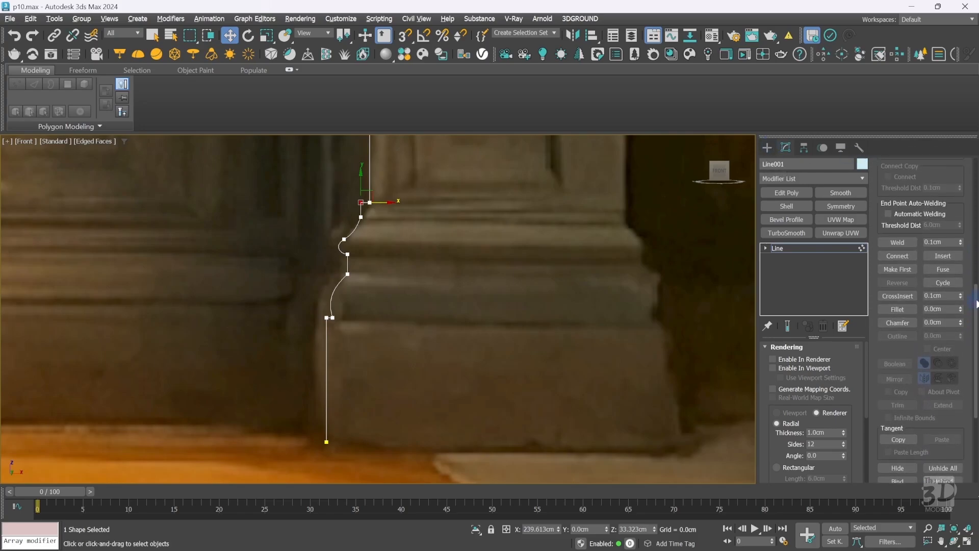
click(894, 311)
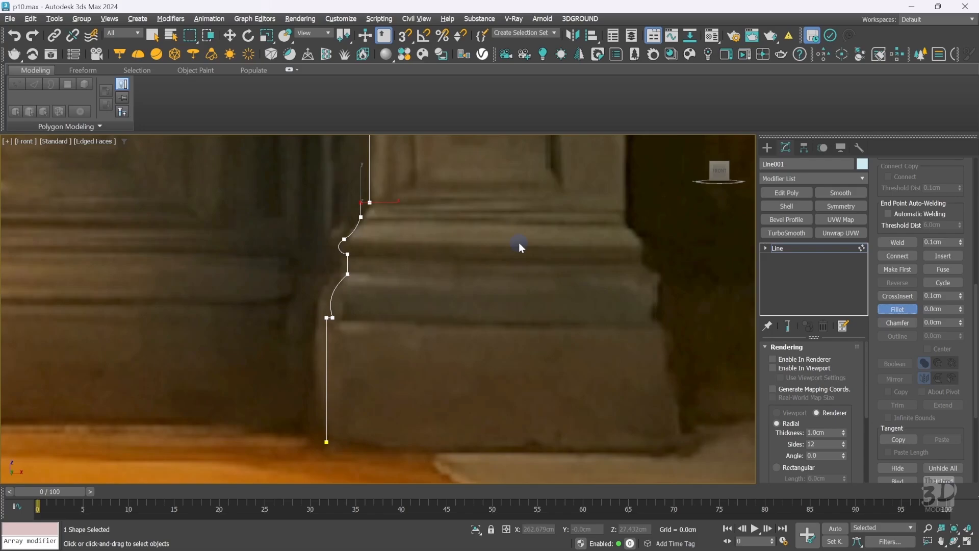
key(ctrl+w)
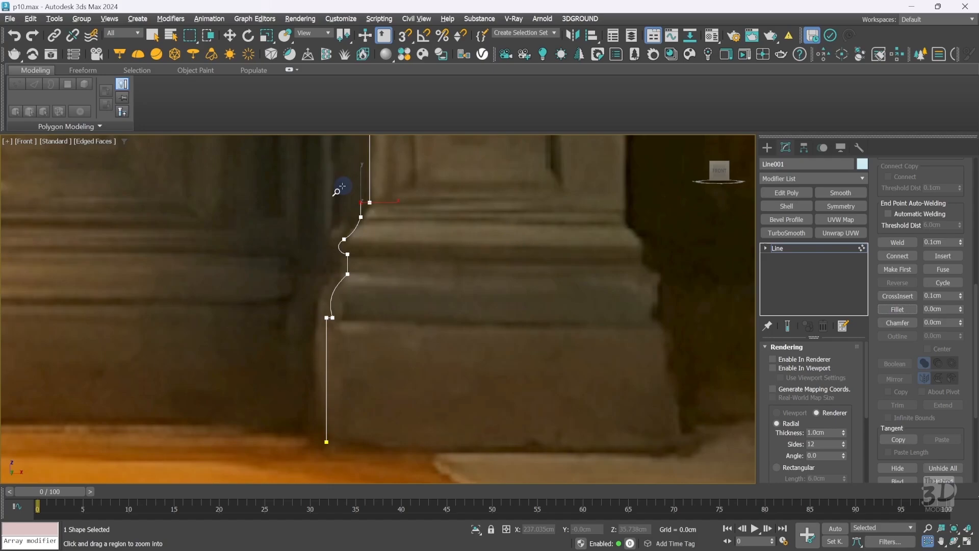
drag(341, 185, 385, 230)
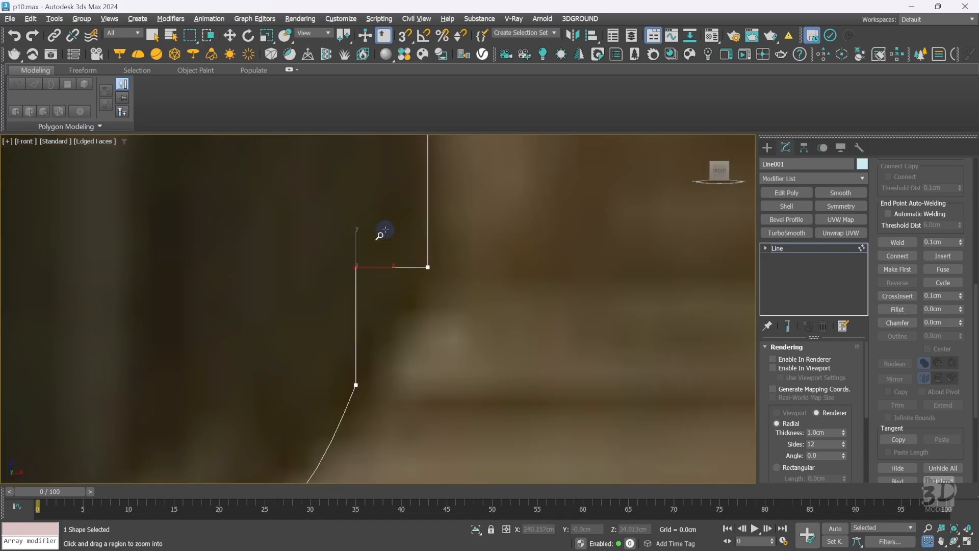
right_click(385, 229)
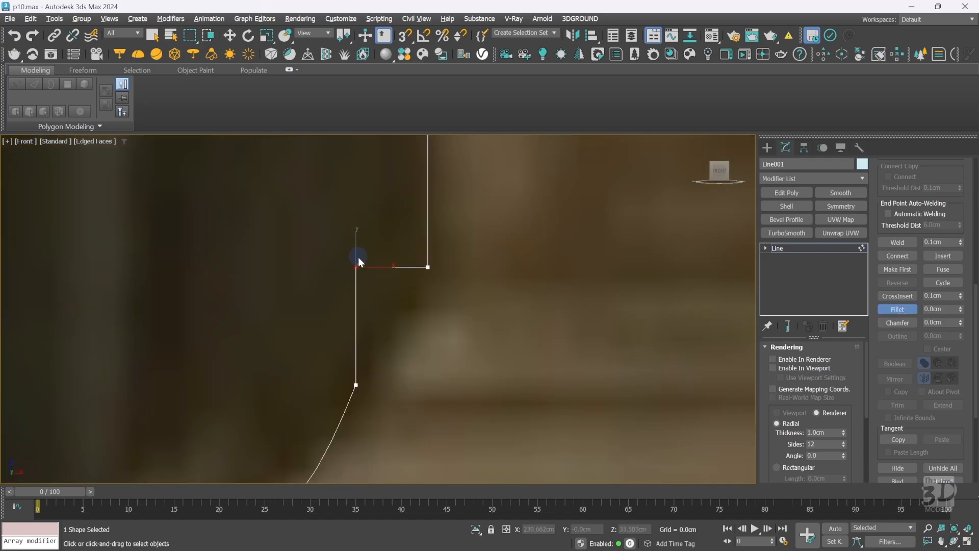
drag(357, 267, 212, 184)
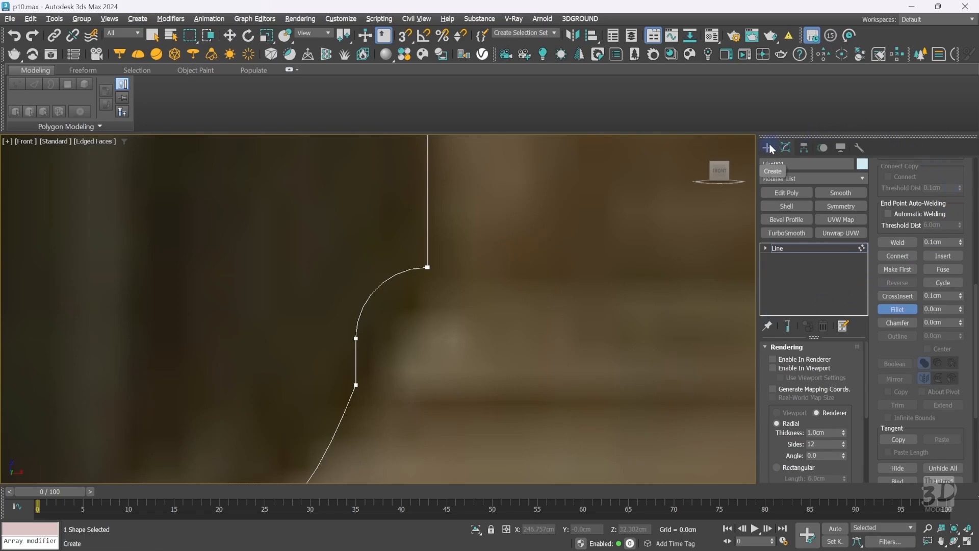
drag(471, 244, 395, 295)
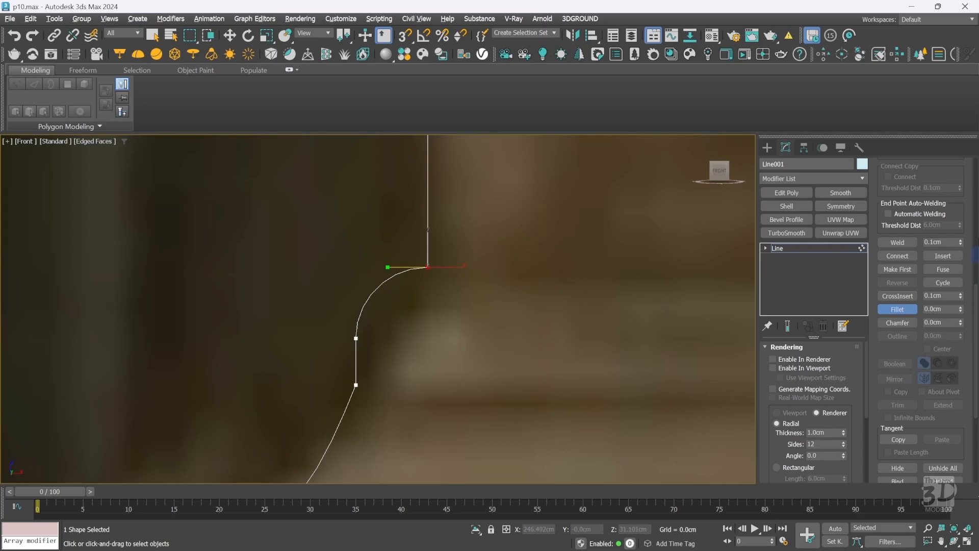
click(896, 245)
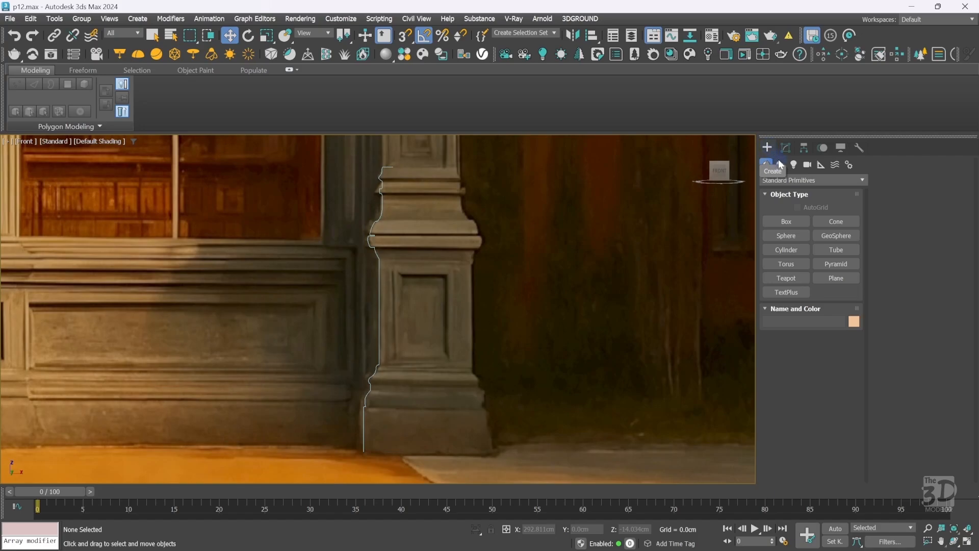
Draw a rectangle over the column base and set its length and width to 47 cm.
click(779, 163)
click(826, 236)
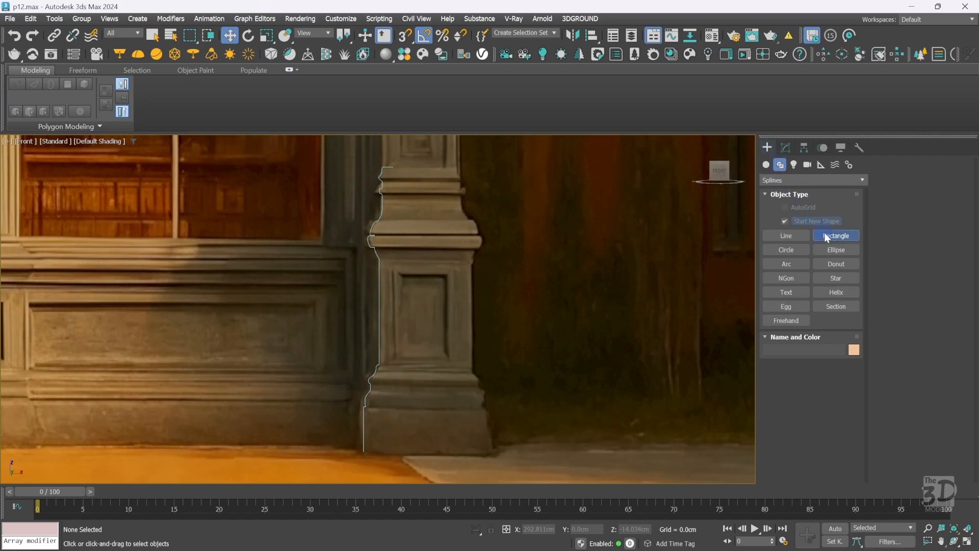
click(404, 375)
drag(404, 376, 497, 465)
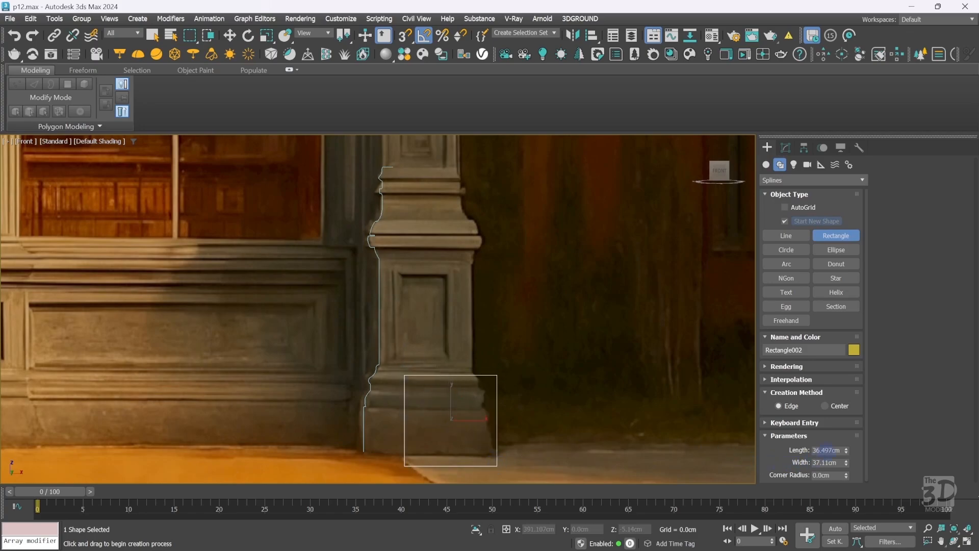
double_click(826, 450)
text(47)
key(Tab)
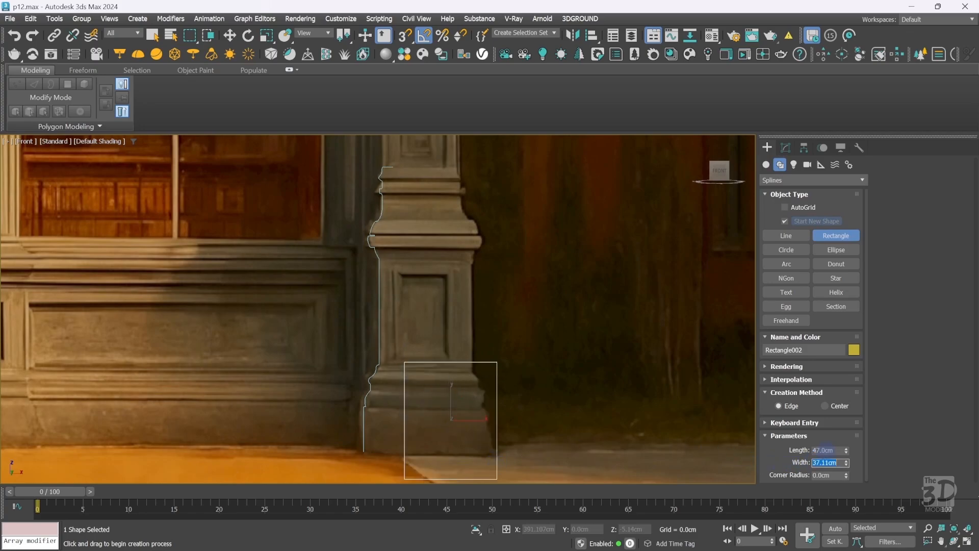
text(47)
key(Return)
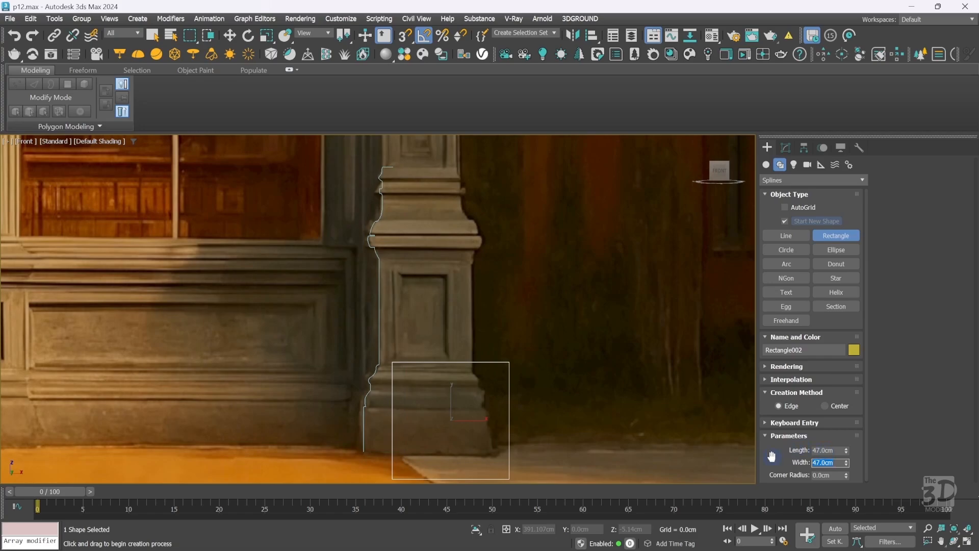
click(771, 456)
Rotate the rectangle 90° so it lies flat and snap it to the bottom vertex of the profile line.
key(e)
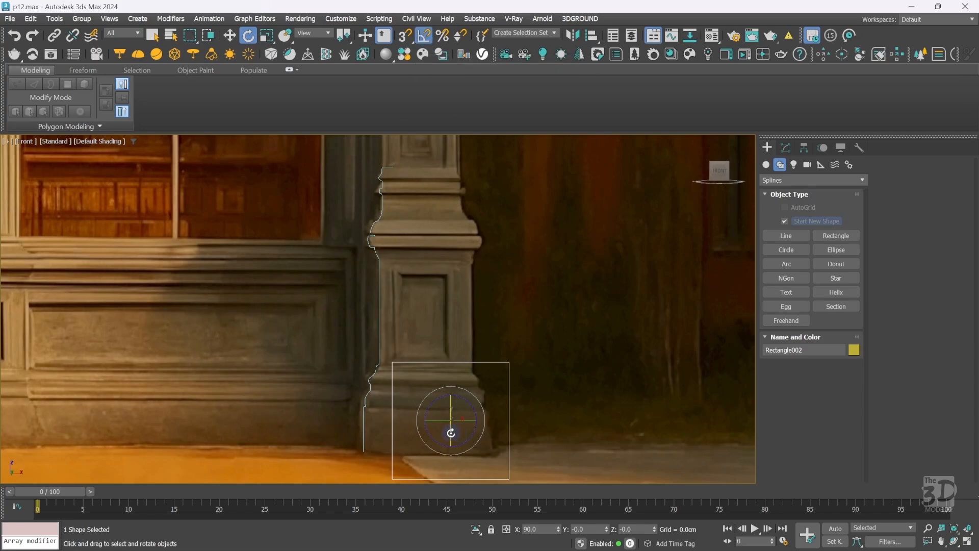
drag(449, 431, 450, 398)
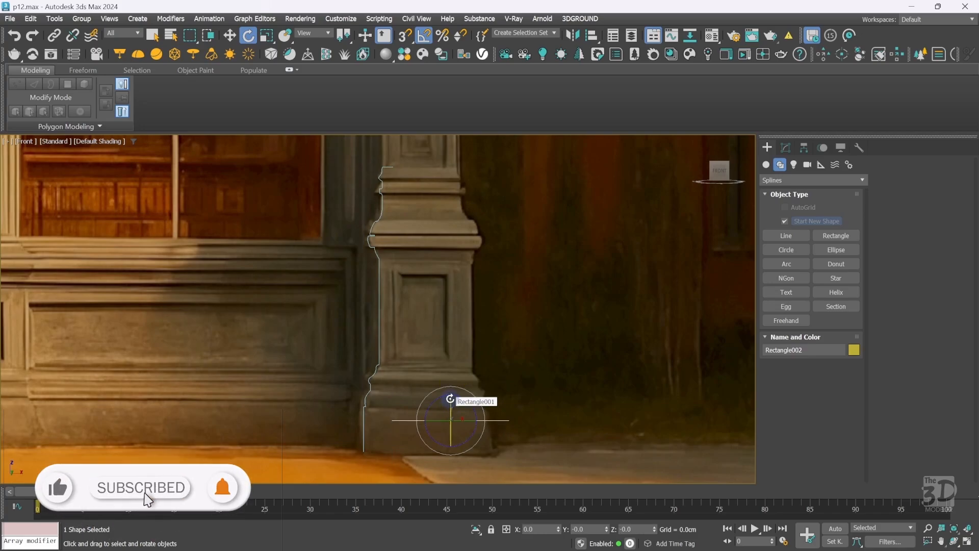
key(w)
key(s)
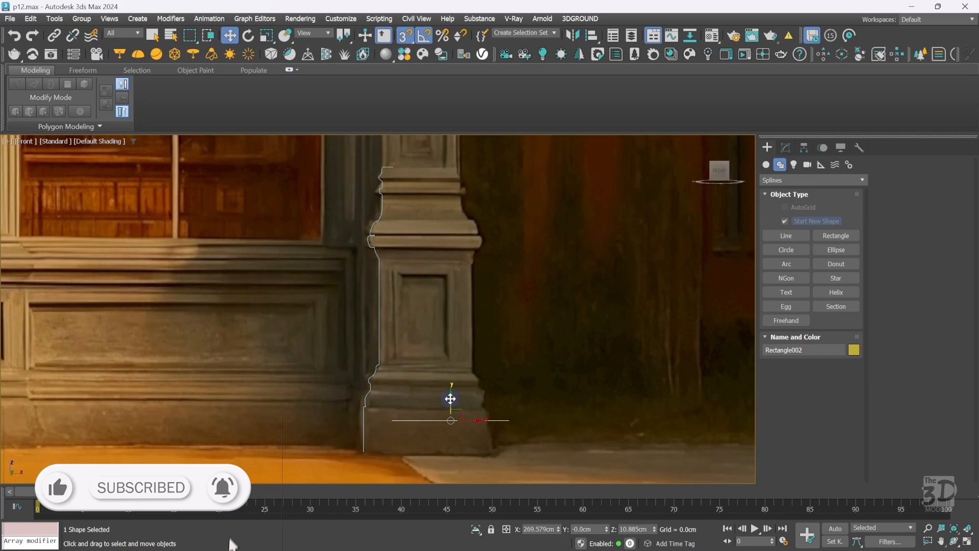
drag(450, 399, 364, 450)
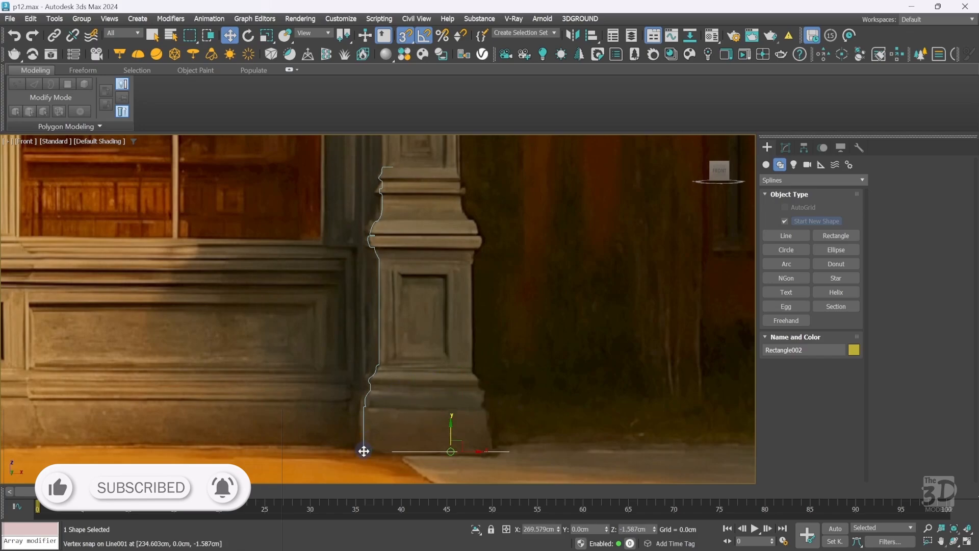
key(s)
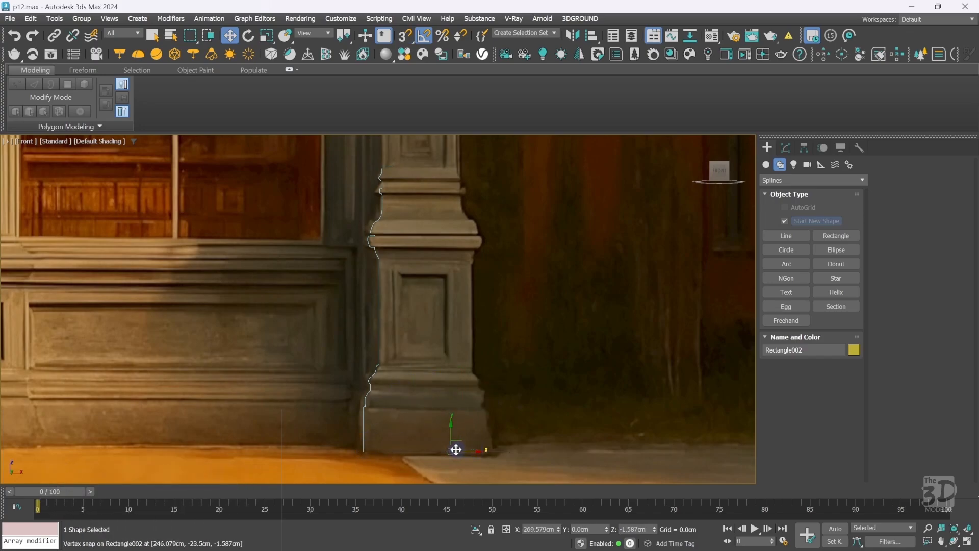
drag(470, 450, 448, 451)
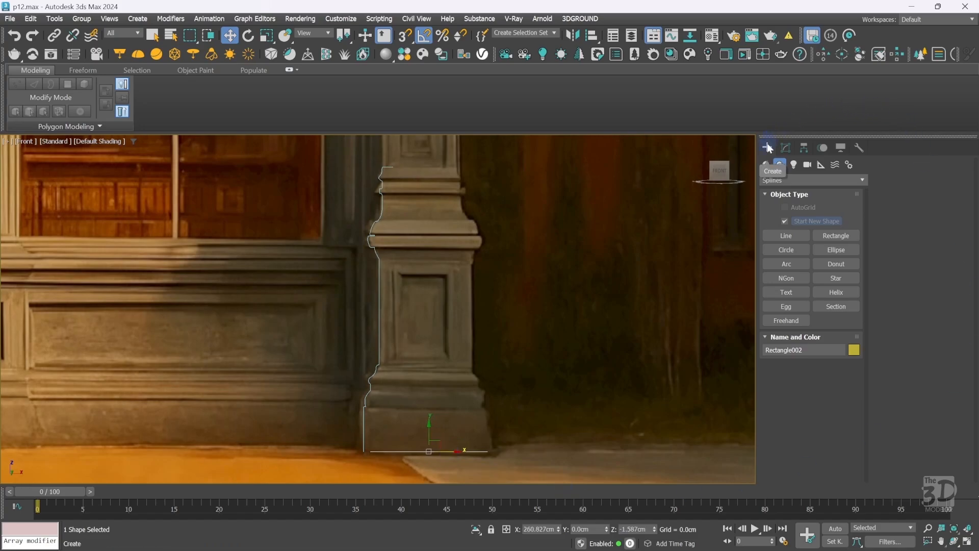
Apply a Bevel Profile modifier to the rectangle and switch it to Classic mode.
click(783, 147)
click(800, 178)
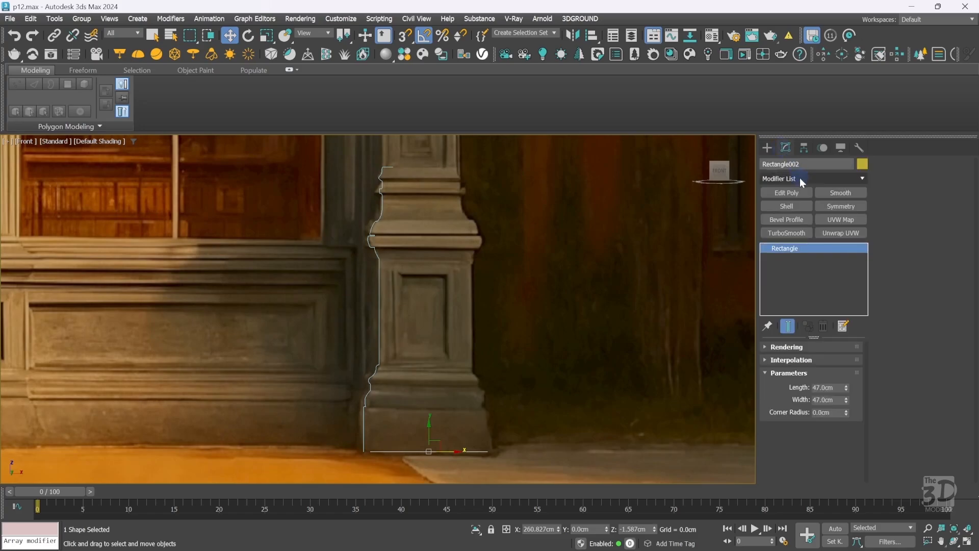
text(be)
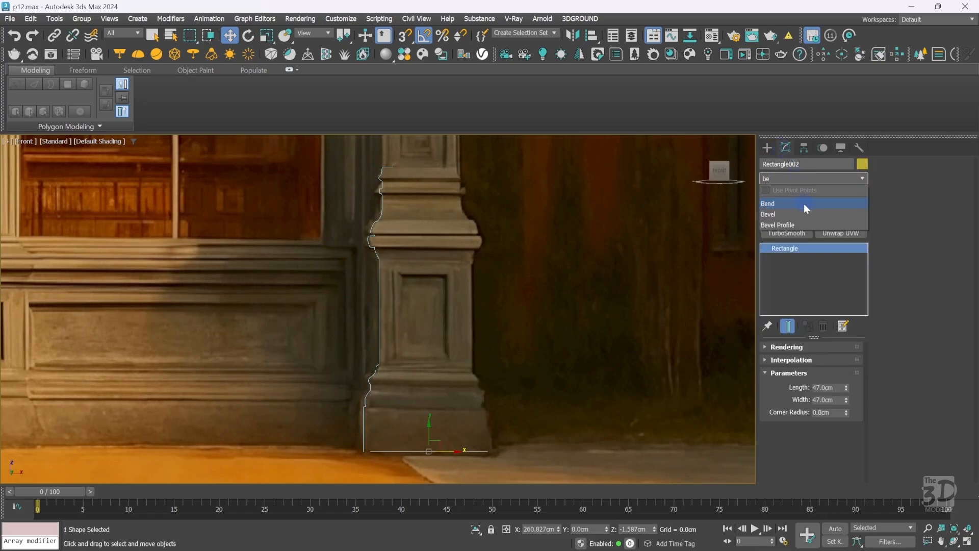
click(804, 224)
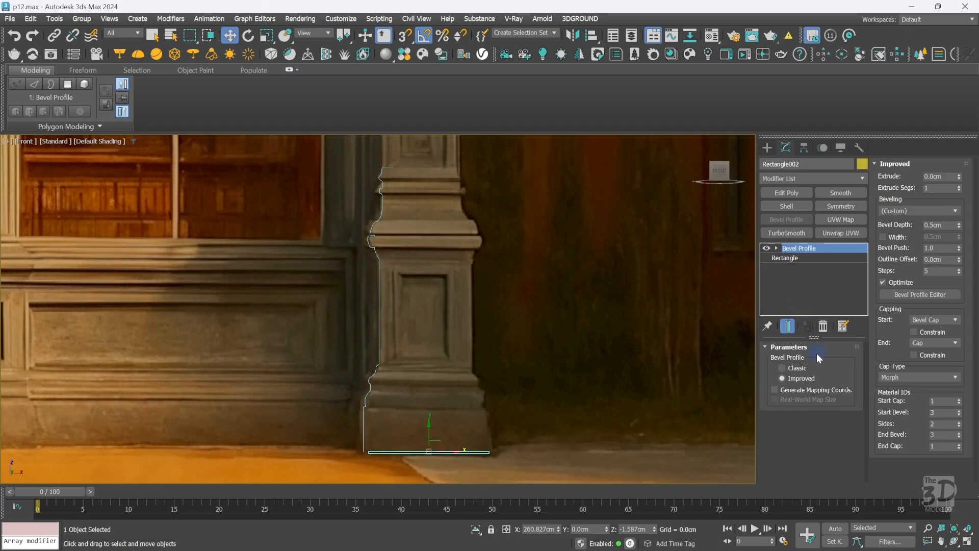
click(804, 370)
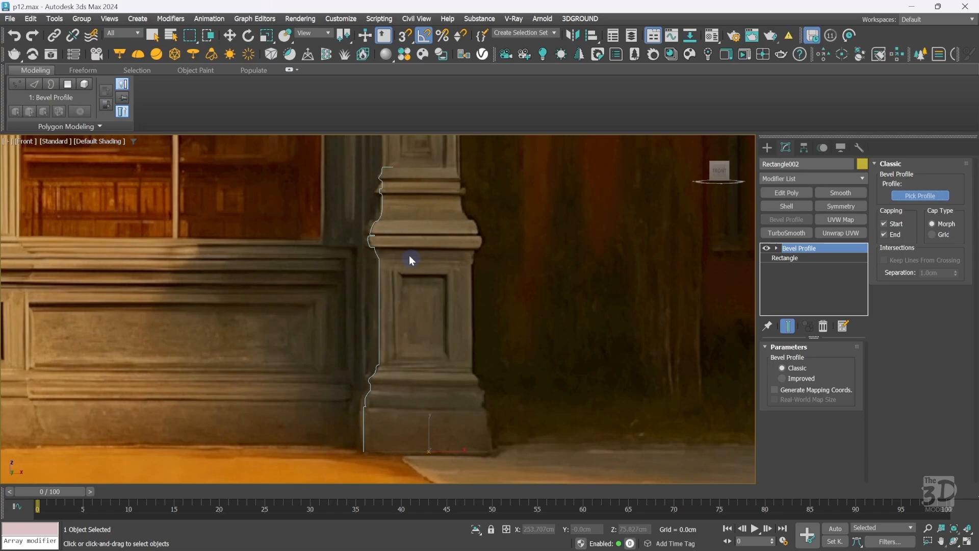
click(376, 248)
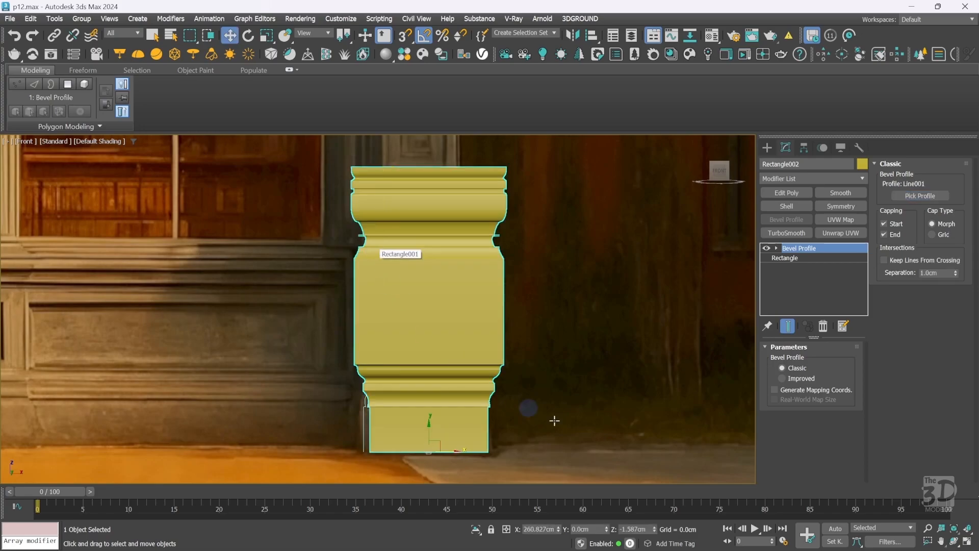
click(770, 150)
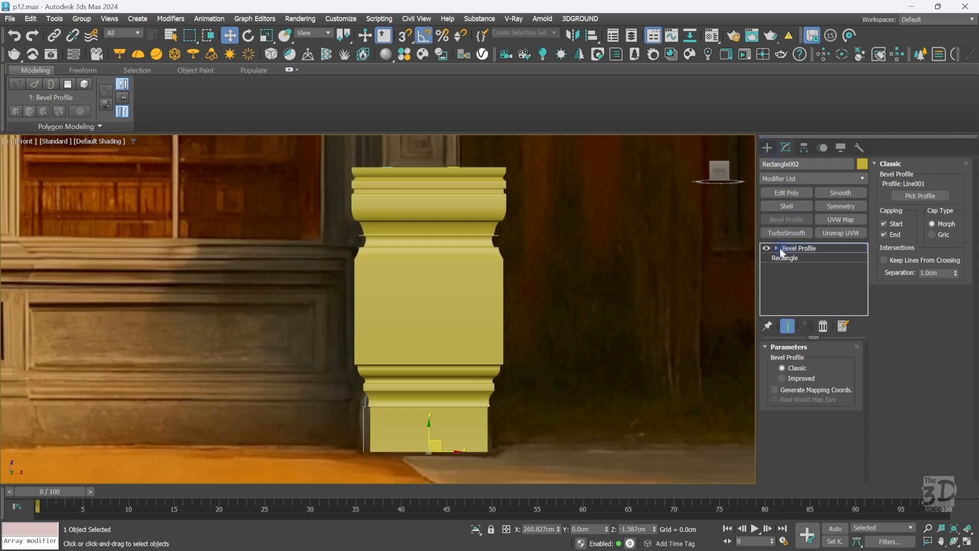
Rotate the bevel's Profile Gizmo so the moulding profile faces outward on the column base.
click(777, 249)
click(811, 258)
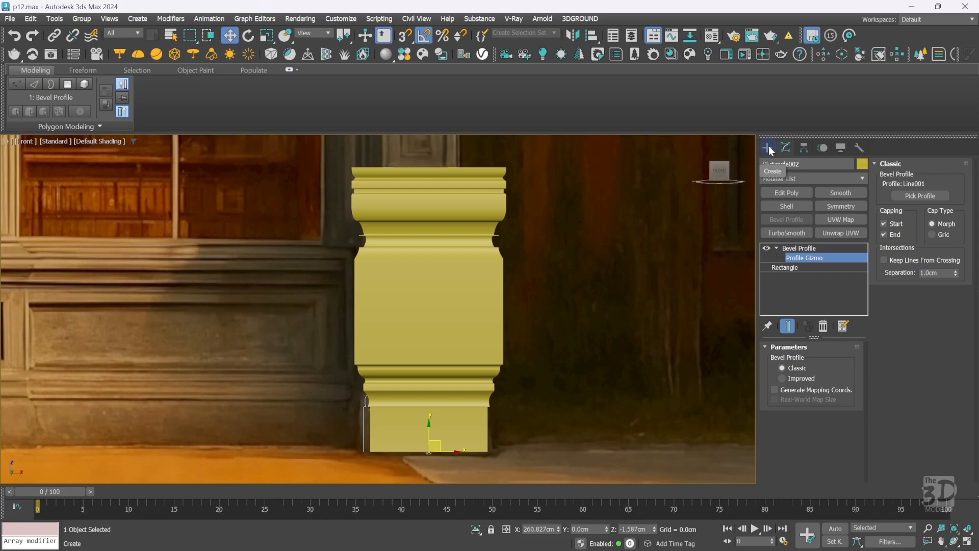
key(F3)
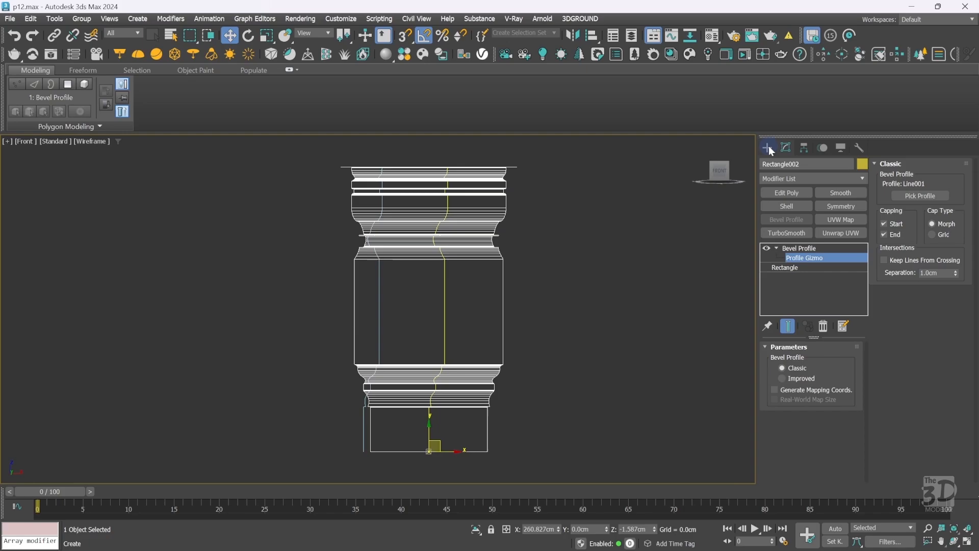
key(e)
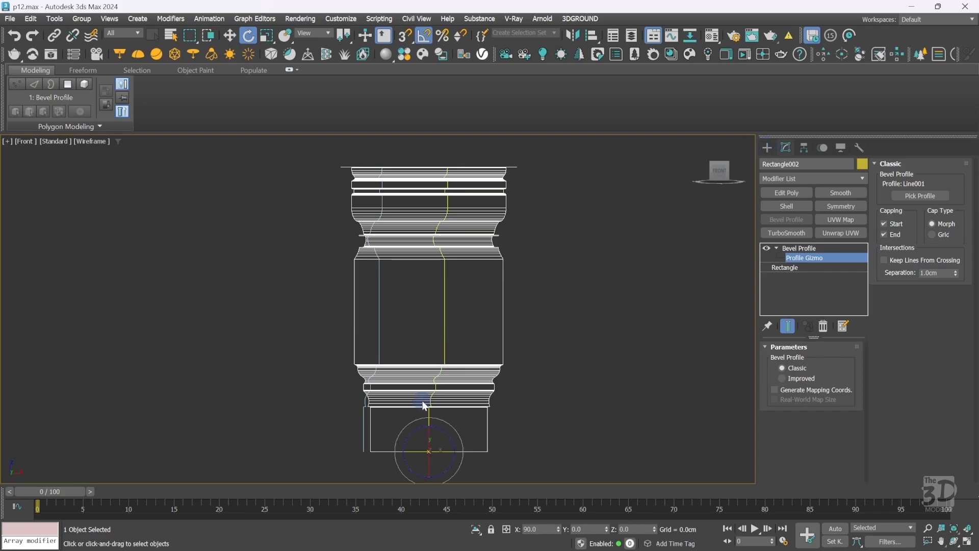
drag(414, 453, 483, 455)
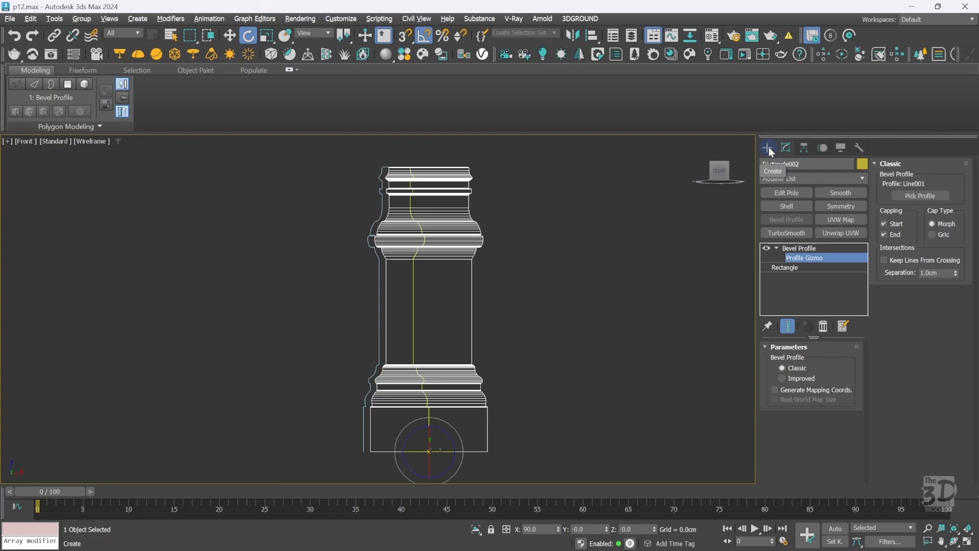
key(F3)
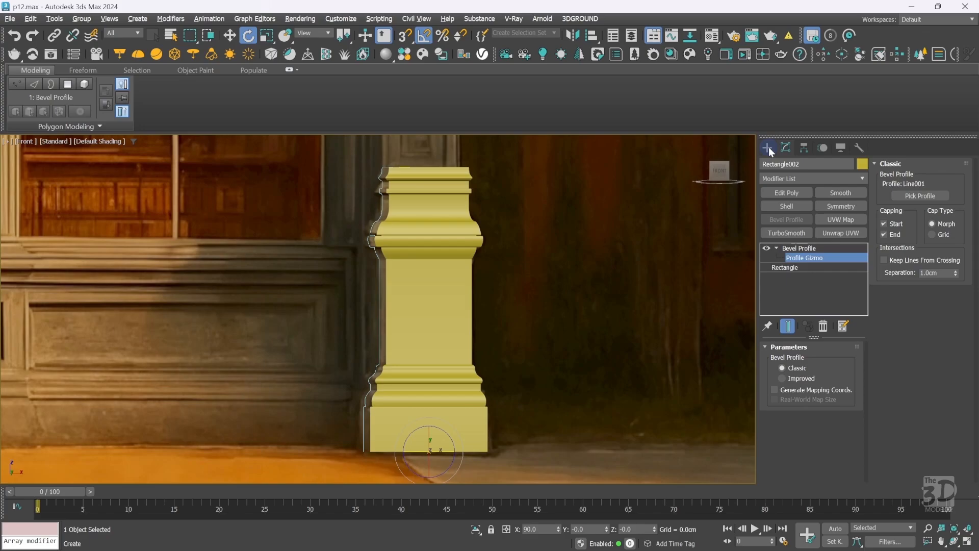
Isolate the column base and inspect it in the perspective view before returning to the front view.
click(767, 148)
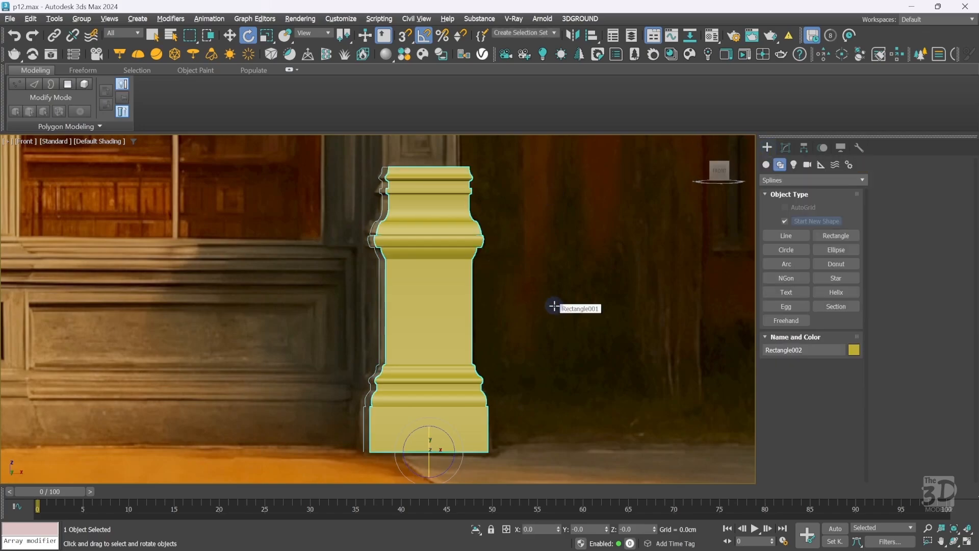
key(alt+q)
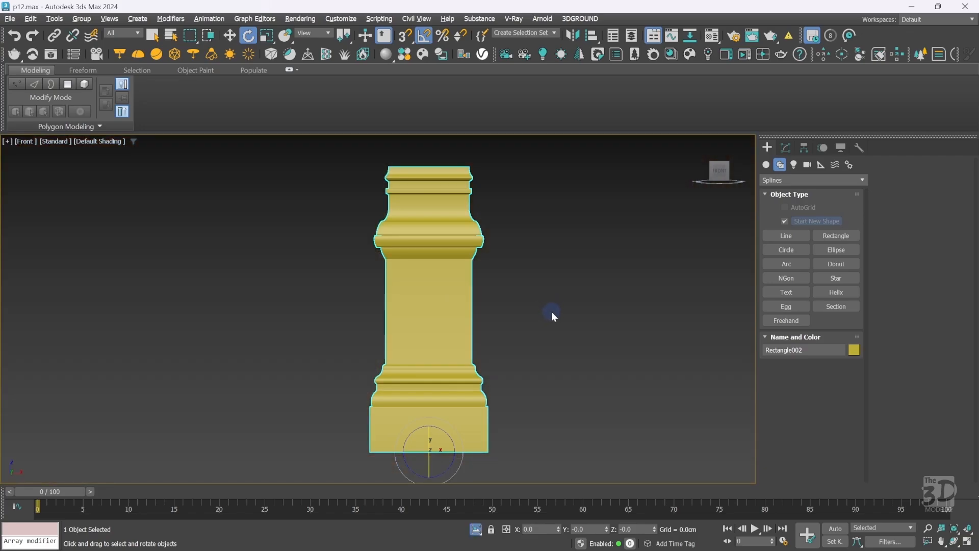
key(p)
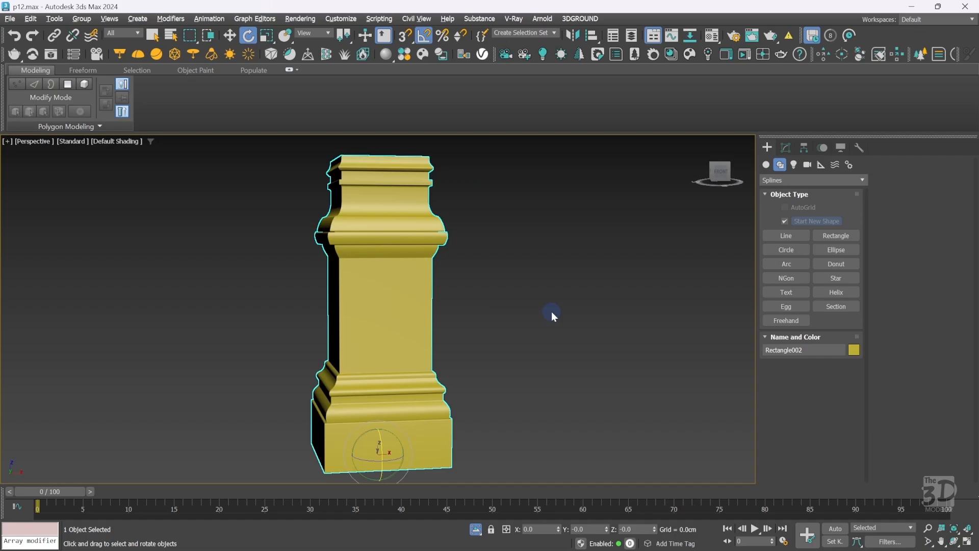
drag(720, 172, 747, 184)
click(719, 175)
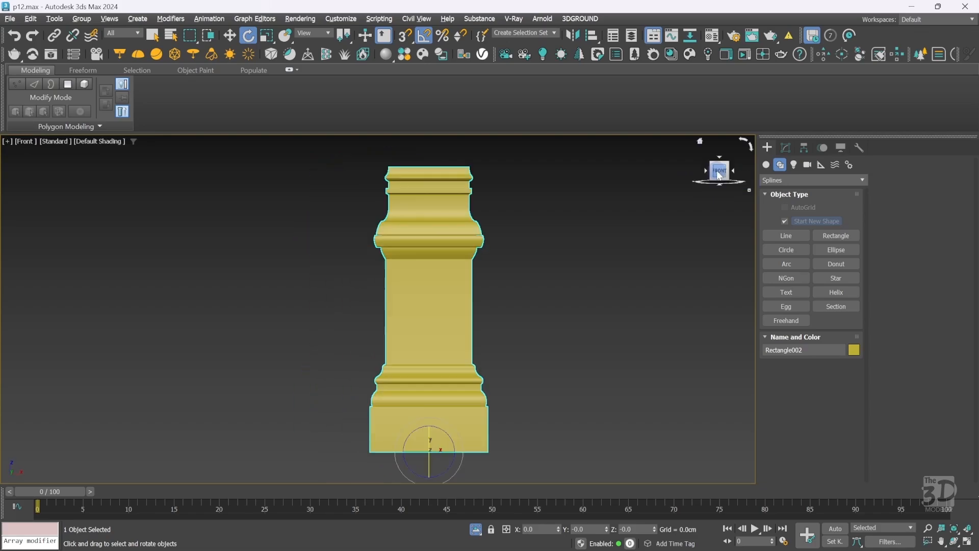
key(alt+q)
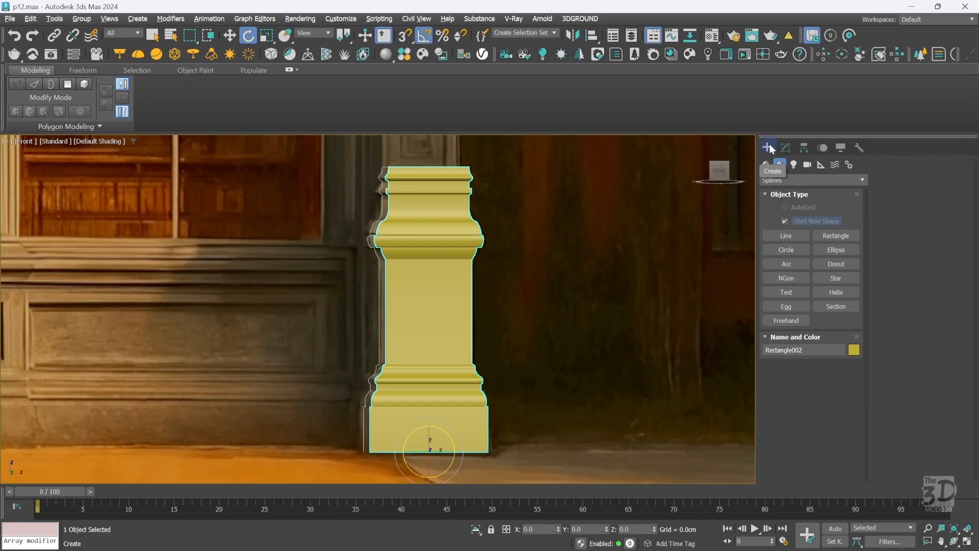
click(211, 259)
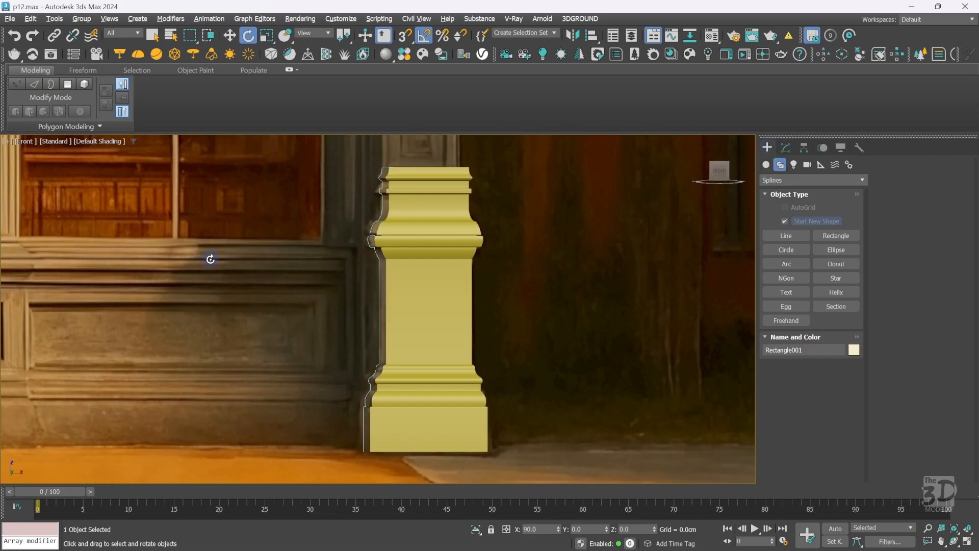
key(alt+q)
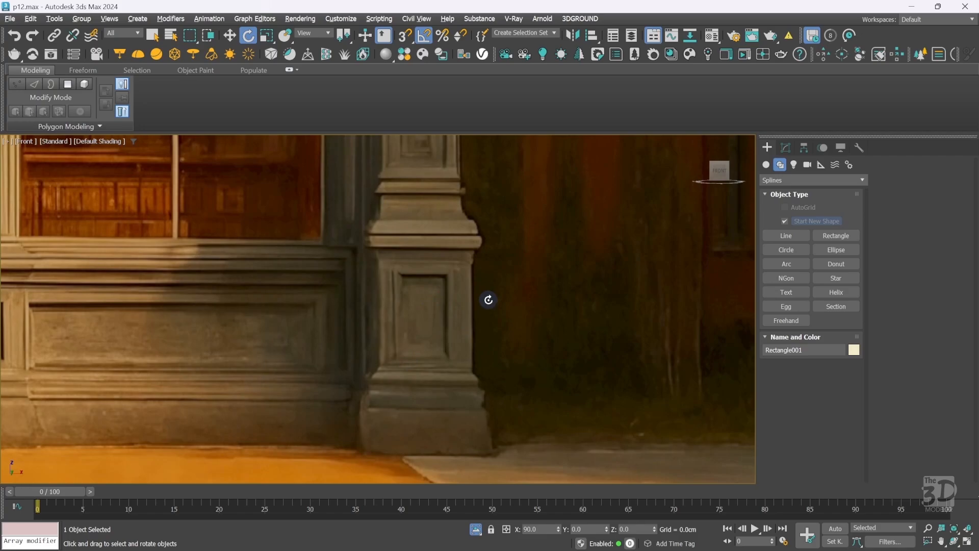
click(477, 530)
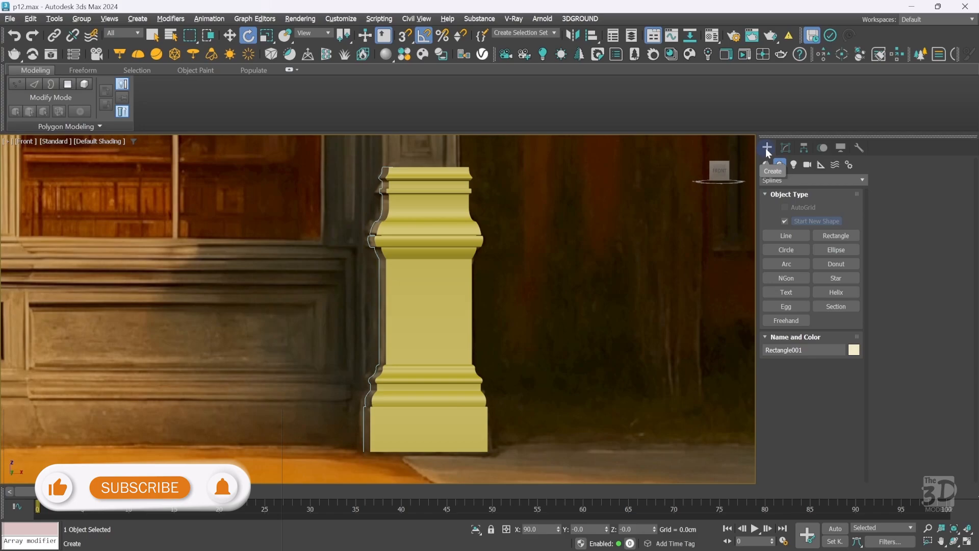
Convert the column base to Editable Poly.
click(451, 310)
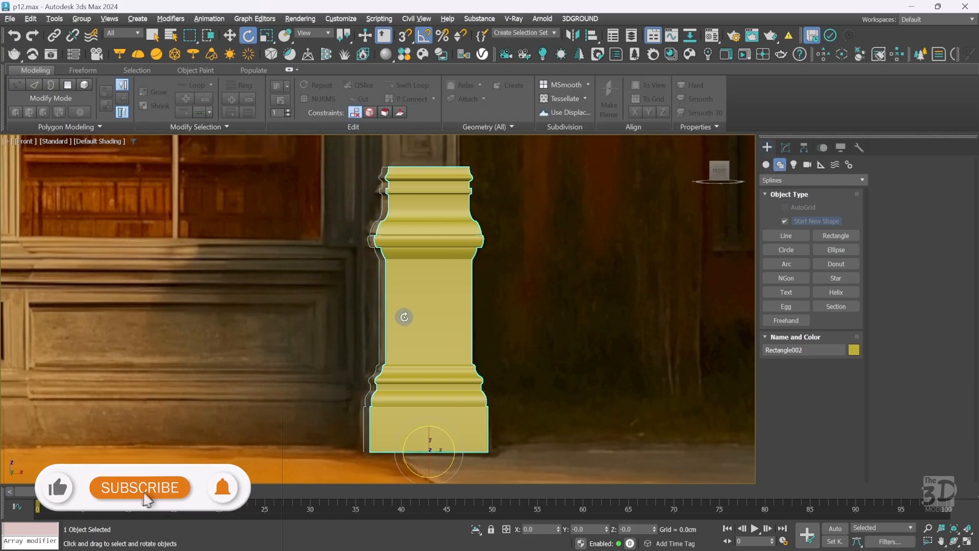
right_click(404, 317)
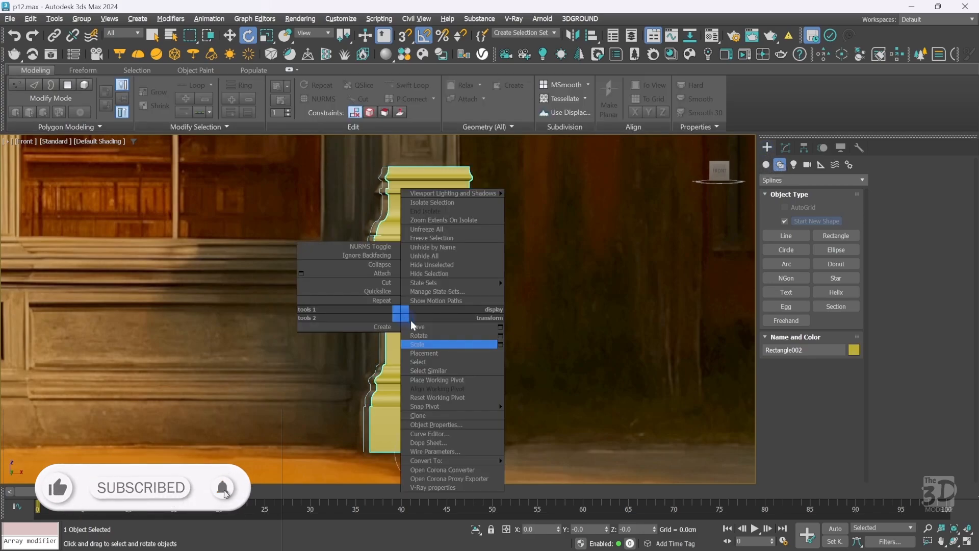
mouse_move(490, 458)
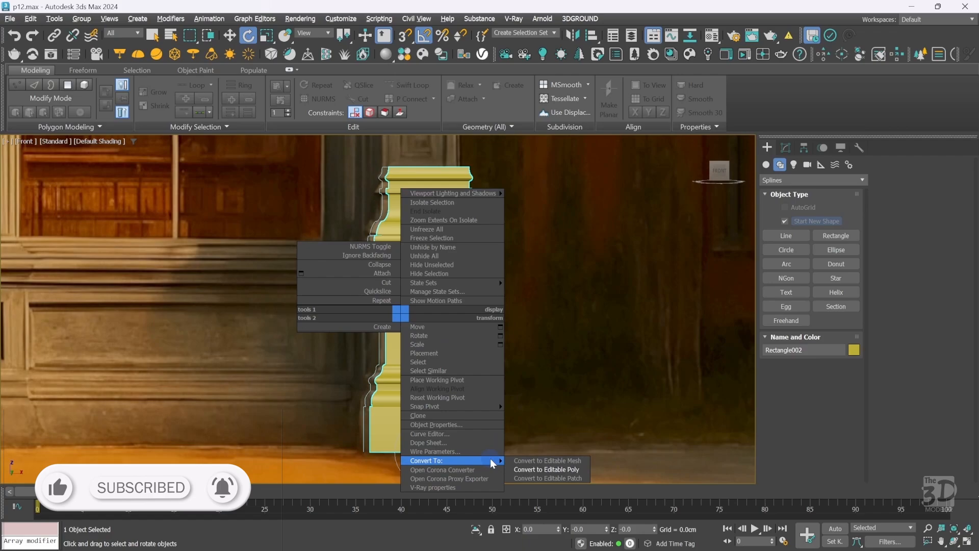
click(540, 470)
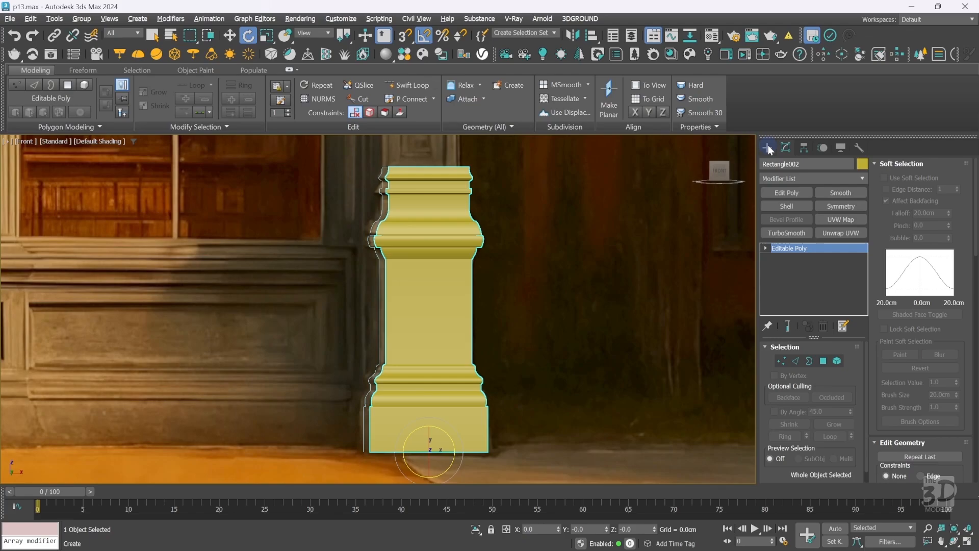
Add an Edit Poly modifier on top of the Bevel Profile of the column base.
click(786, 219)
click(785, 178)
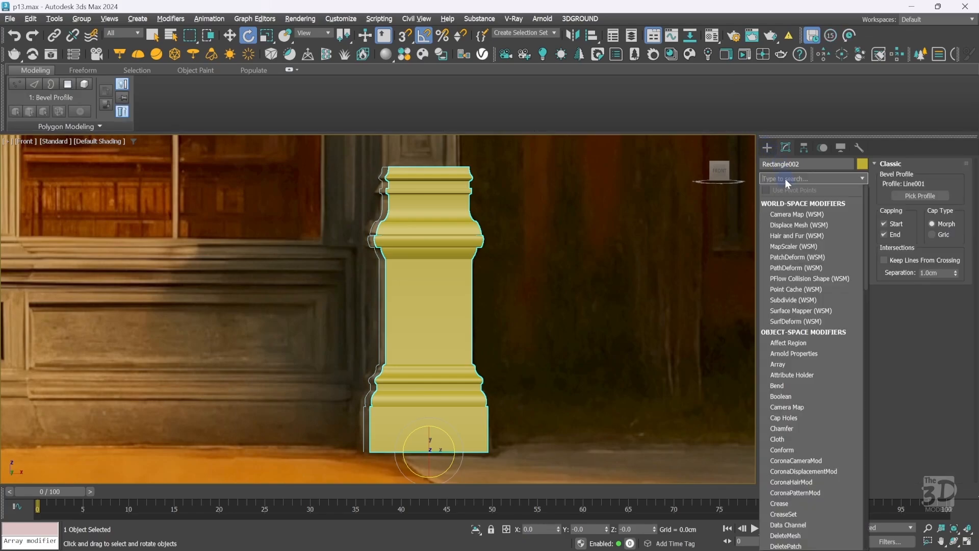
text(ed)
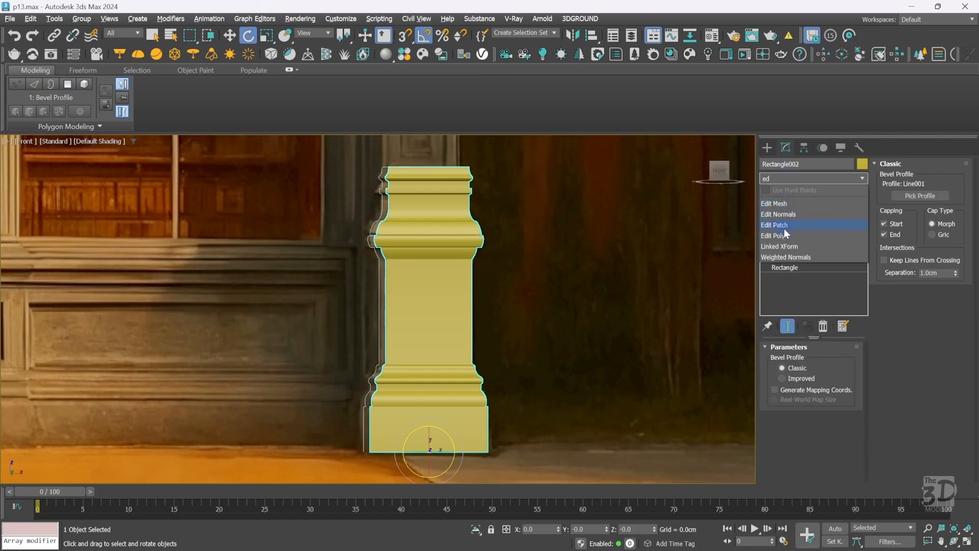
click(784, 235)
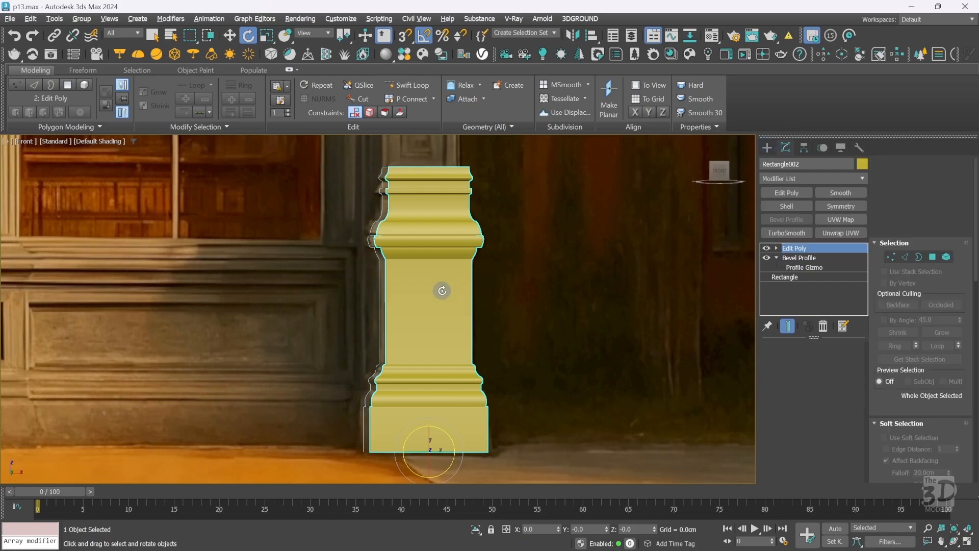
Select the two visible shaft faces in polygon mode and inset them by 6 cm, by polygon.
key(w)
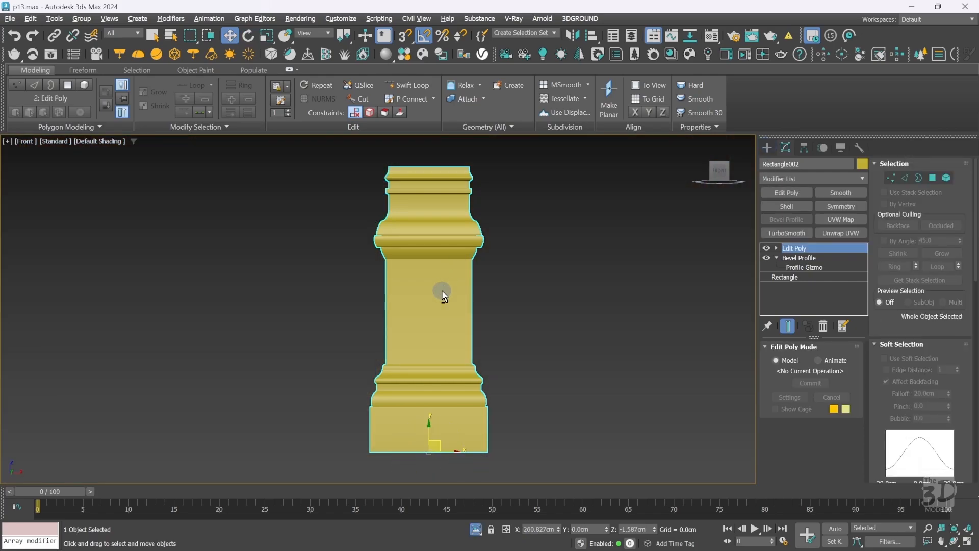
key(p)
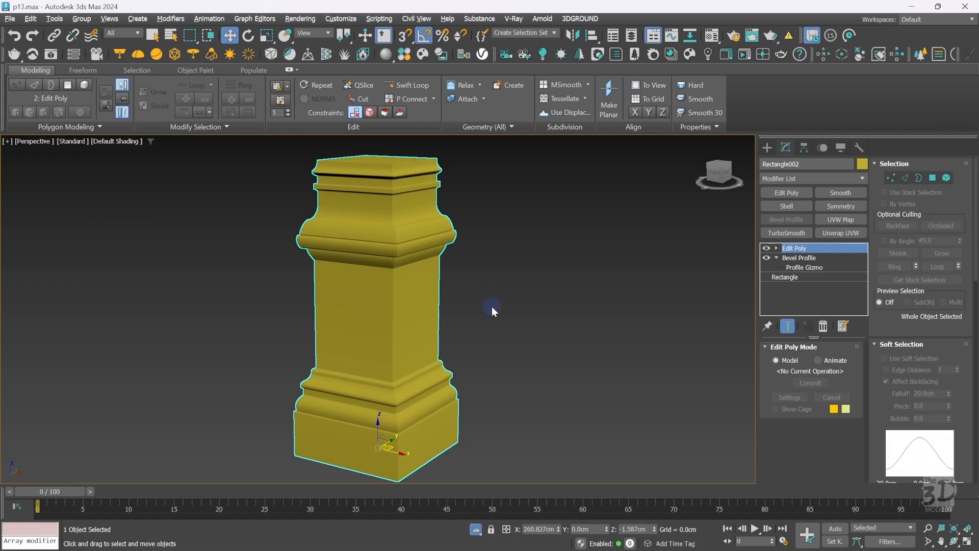
key(F4)
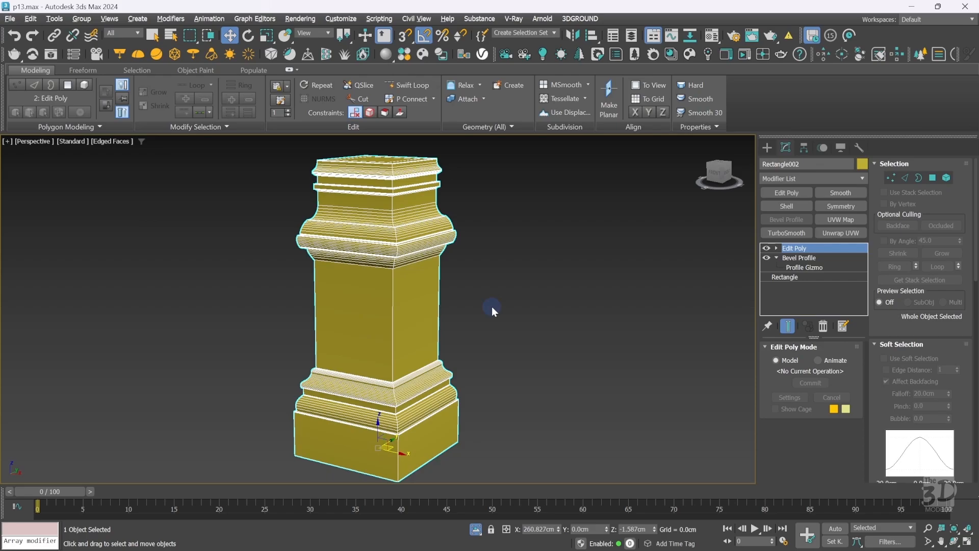
key(4)
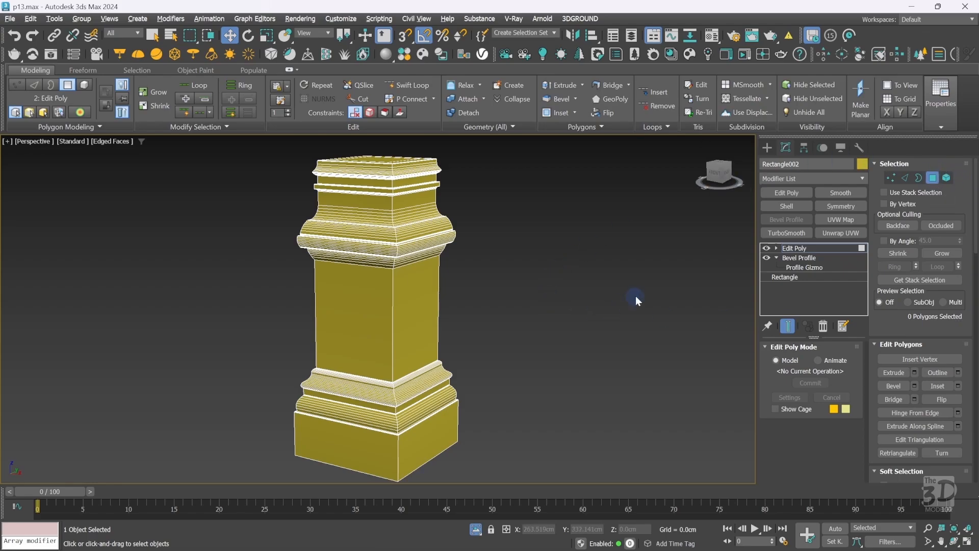
click(361, 325)
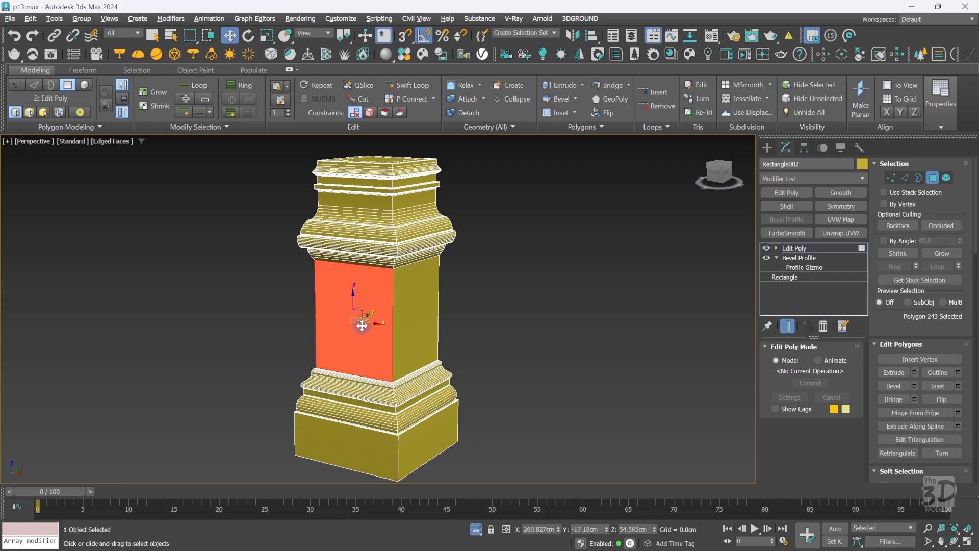
ctrl+click(420, 302)
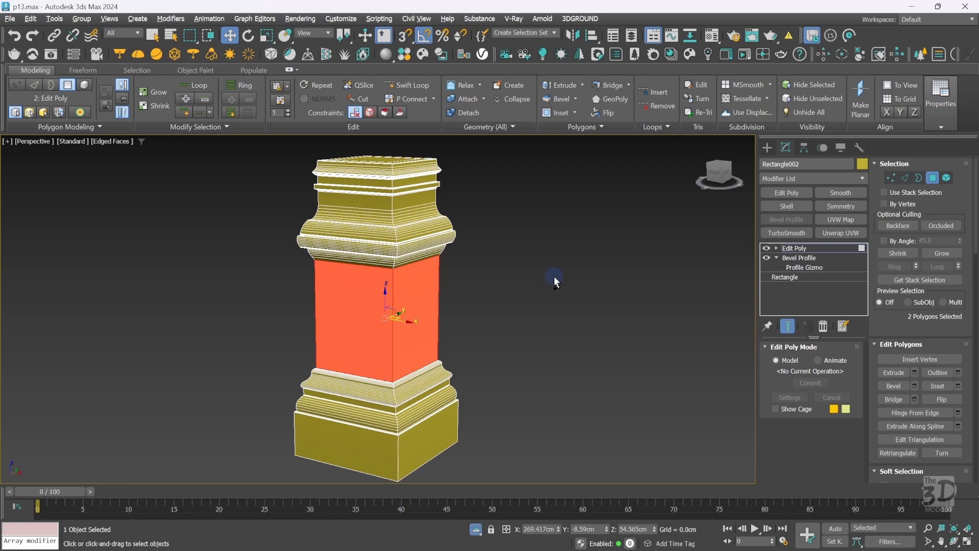
right_click(459, 290)
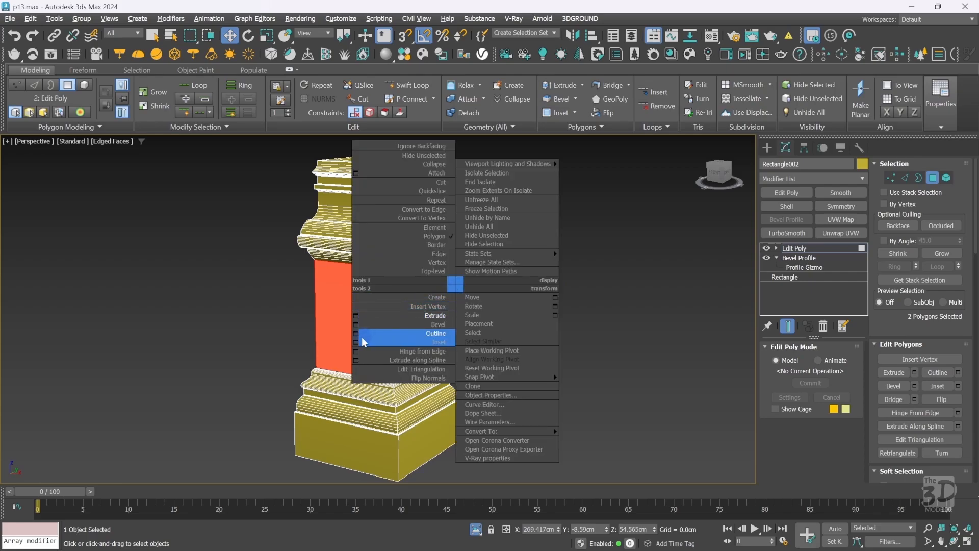
click(438, 341)
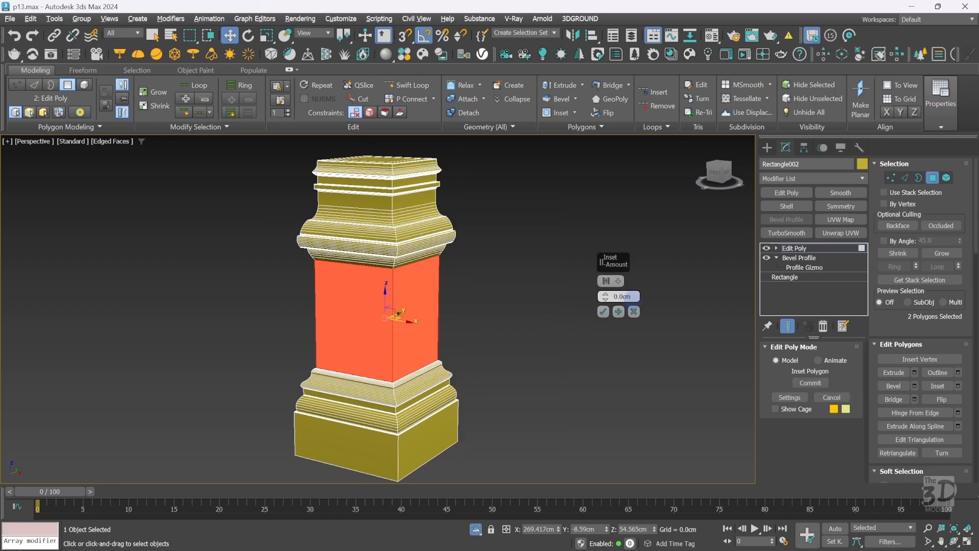
text(6)
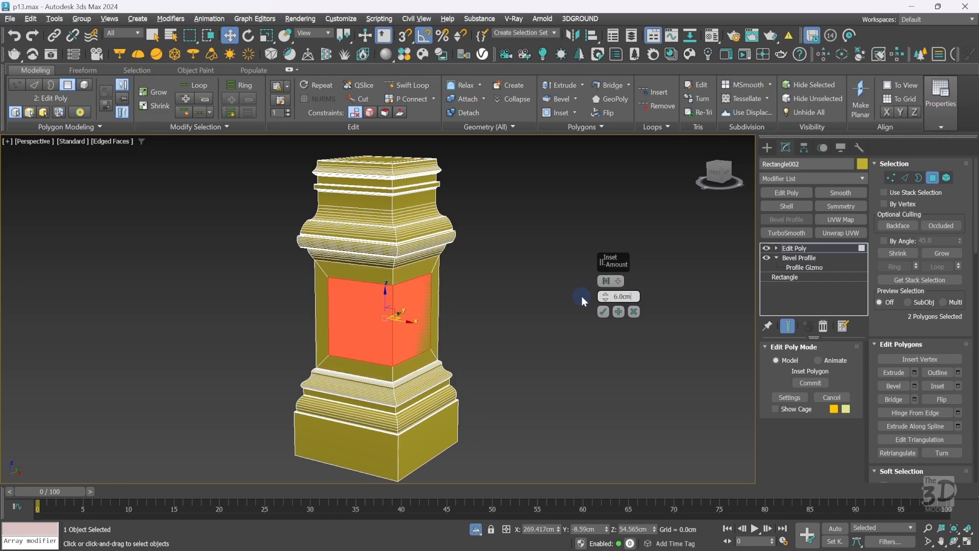
key(Return)
click(606, 281)
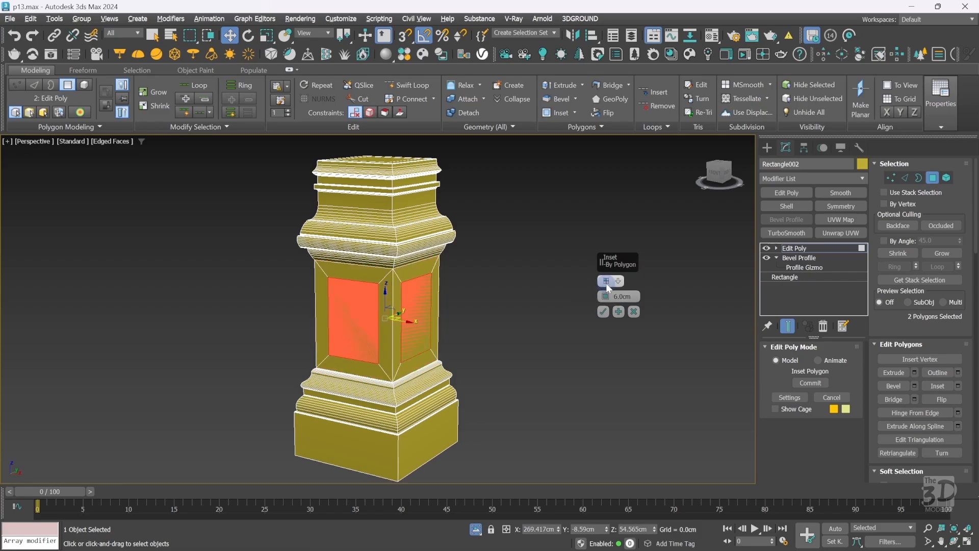
click(603, 312)
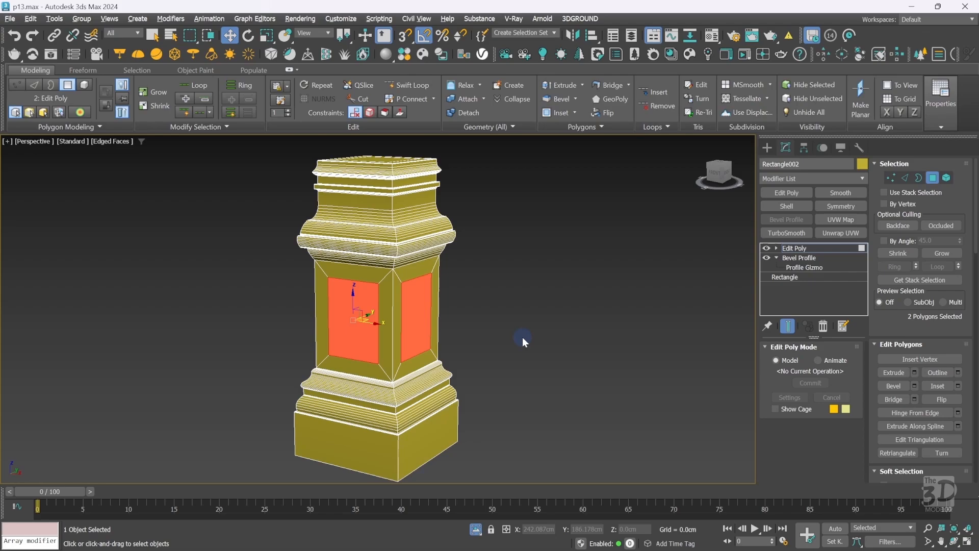
Extrude the two inset shaft panels inward by -2 cm and exit polygon sub-object mode.
right_click(505, 279)
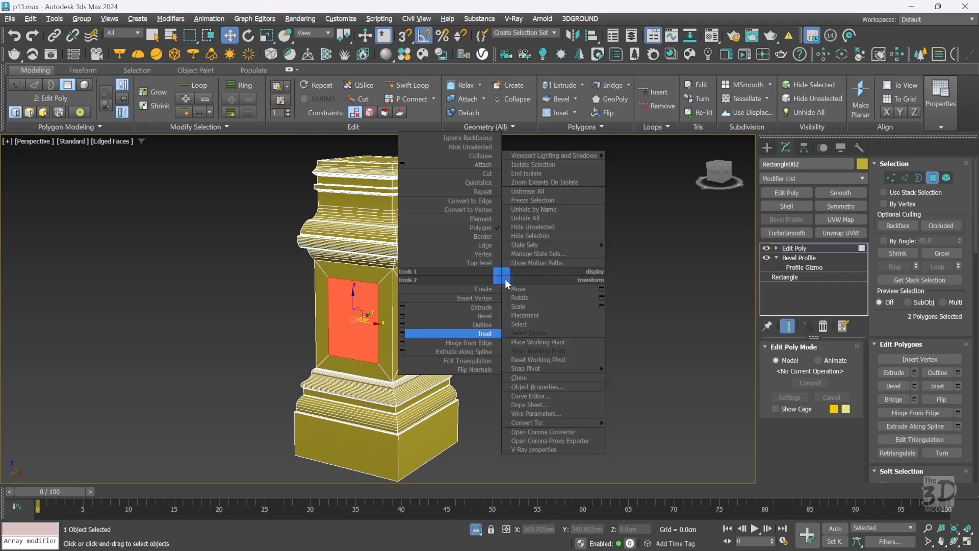
click(411, 306)
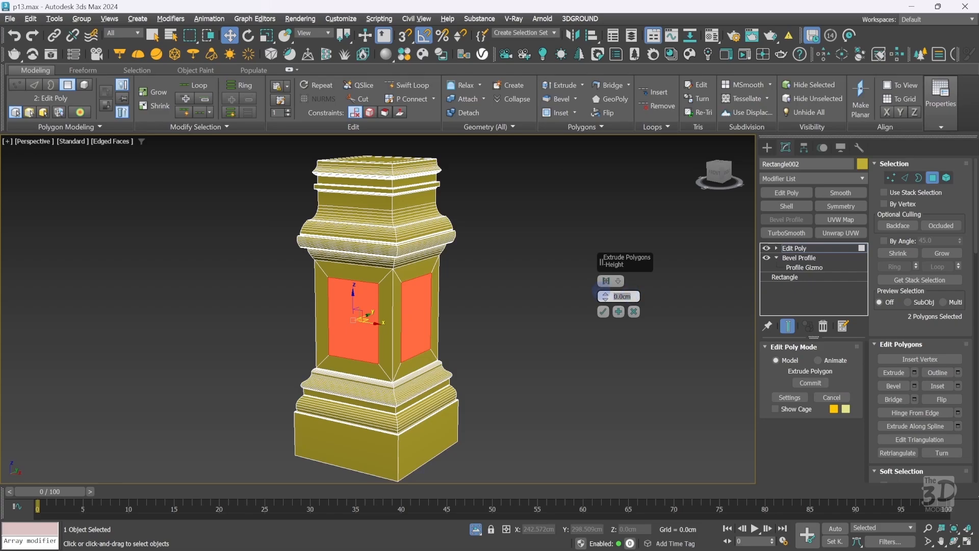
text(-2)
key(Return)
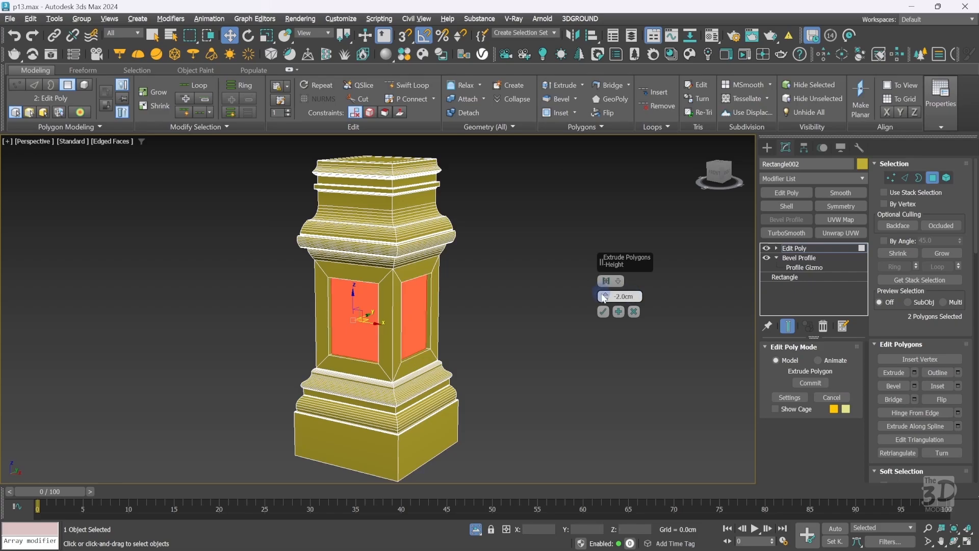
click(603, 311)
click(786, 327)
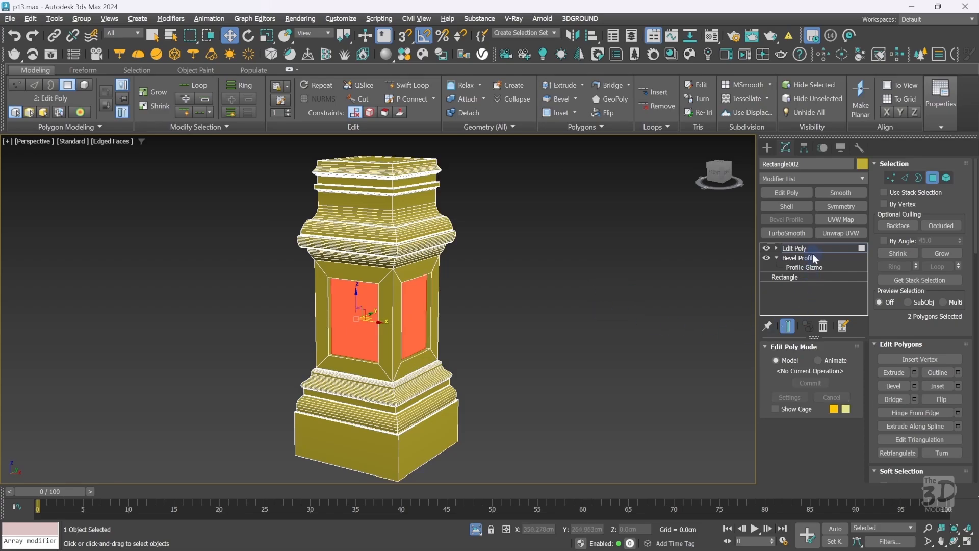
click(813, 250)
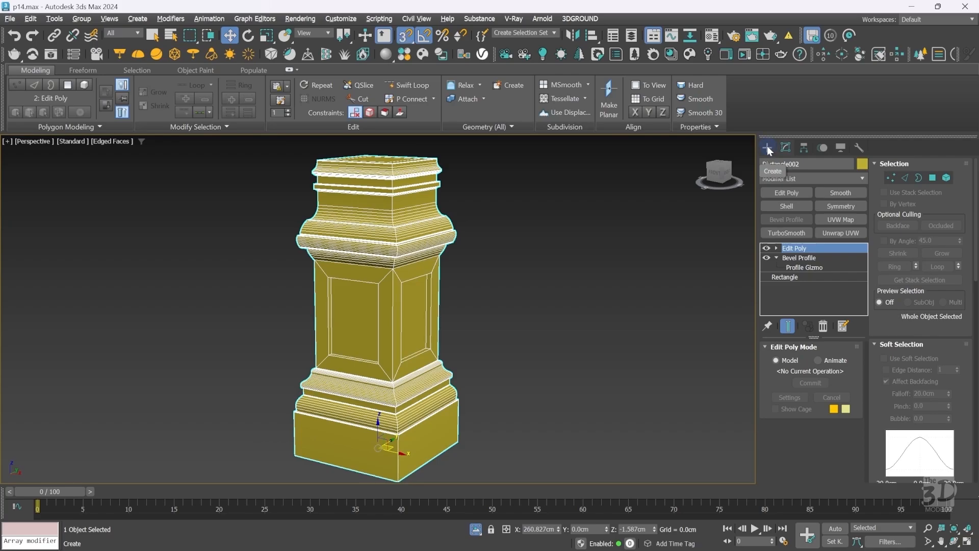
In the front view, create a Rectangle spline with length 2 cm and width 3 cm.
key(f)
click(769, 148)
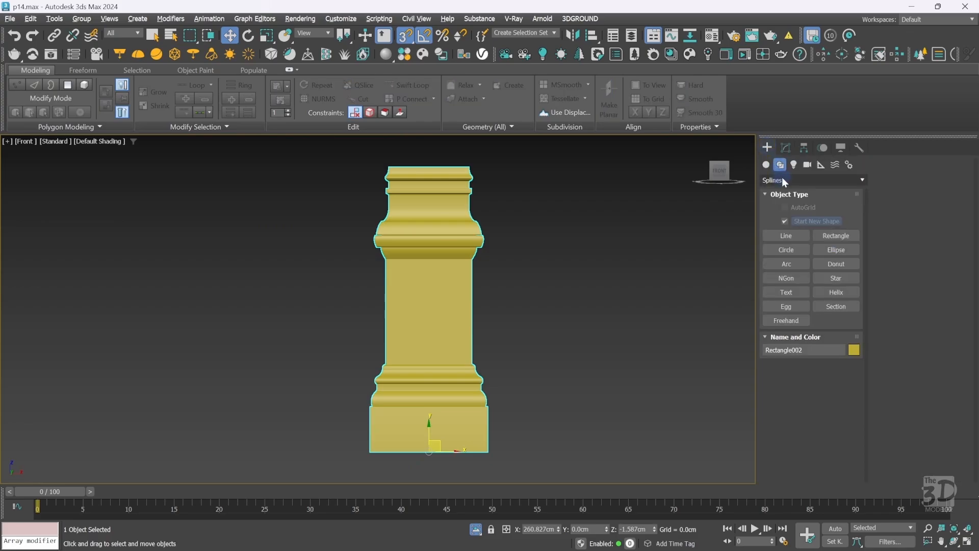
click(831, 234)
drag(576, 237, 618, 265)
double_click(822, 450)
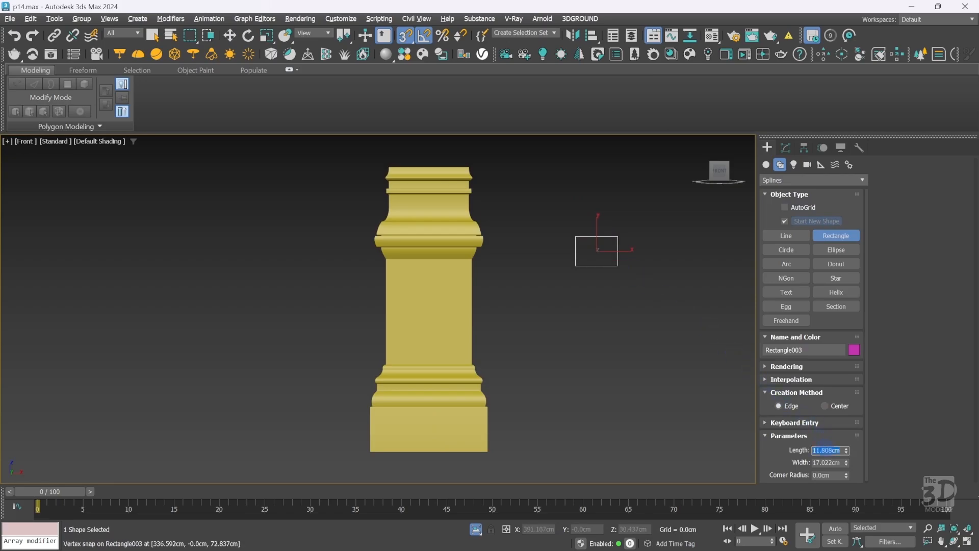
text(2)
key(Tab)
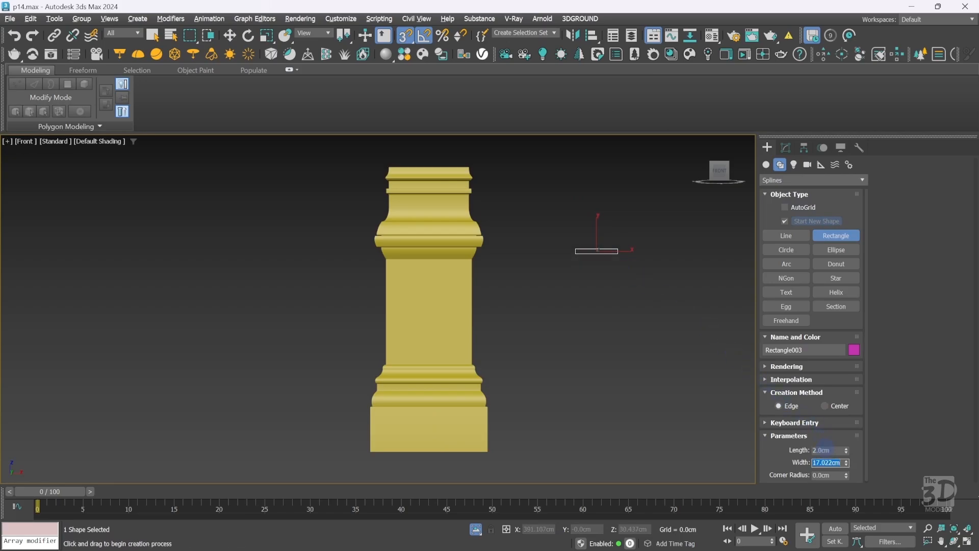
text(3)
key(Return)
Convert the small rectangle to an Editable Spline.
key(ctrl+w)
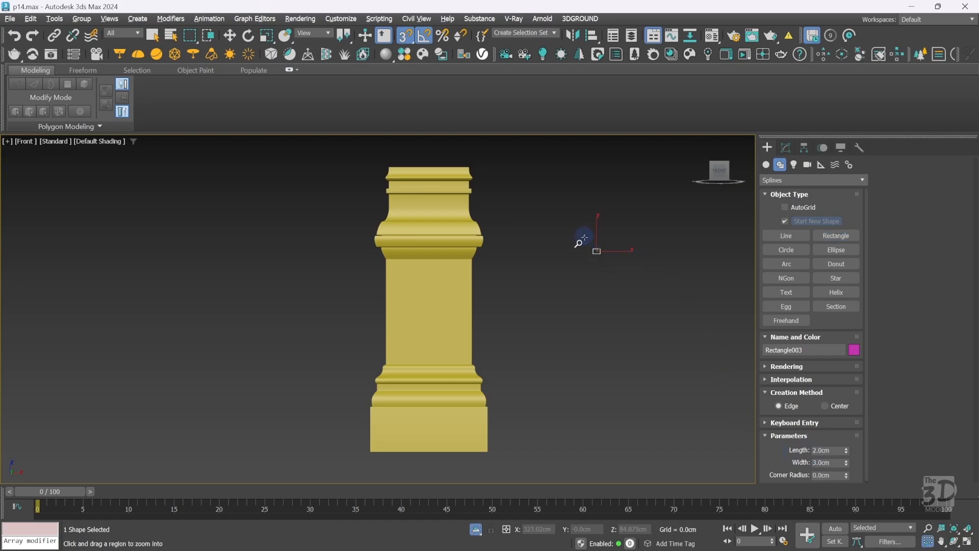
drag(583, 236, 607, 264)
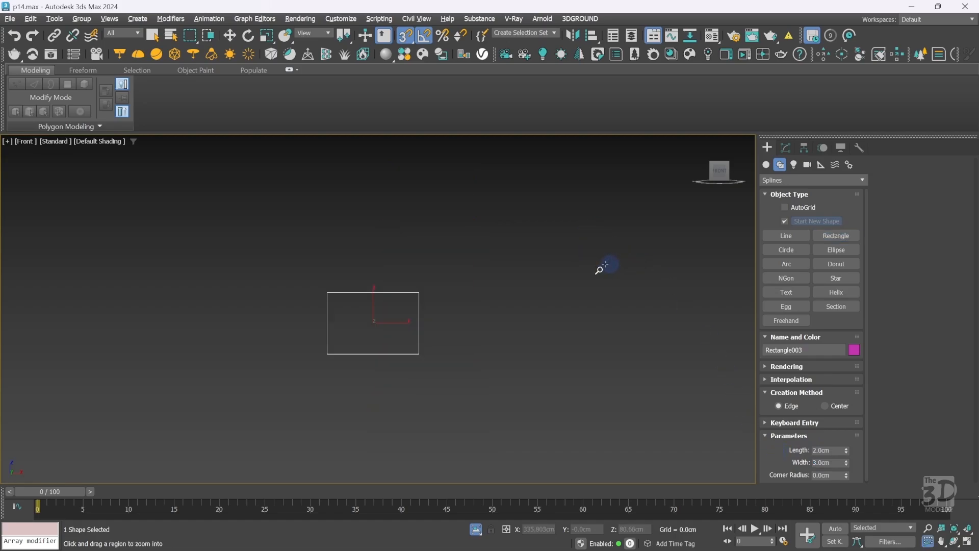
drag(210, 234, 529, 436)
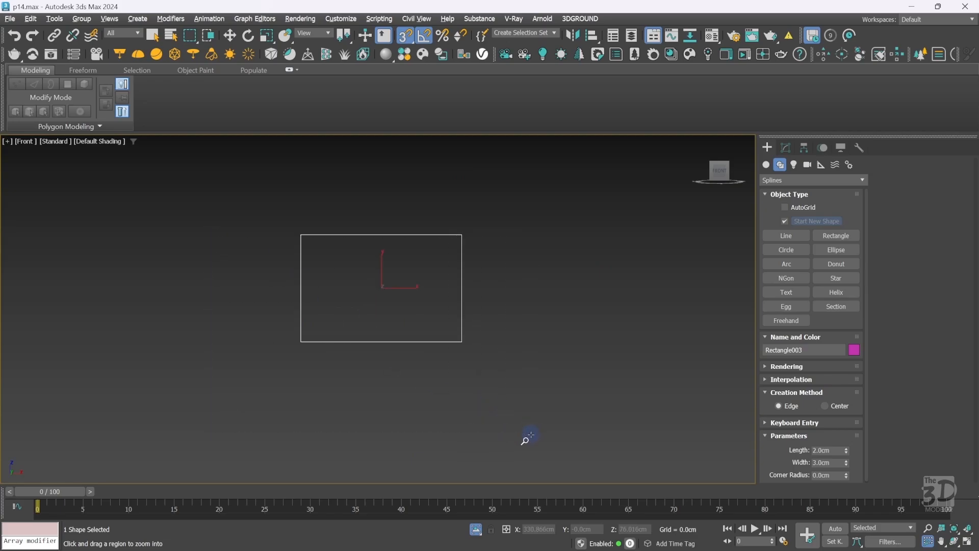
right_click(487, 261)
right_click(488, 260)
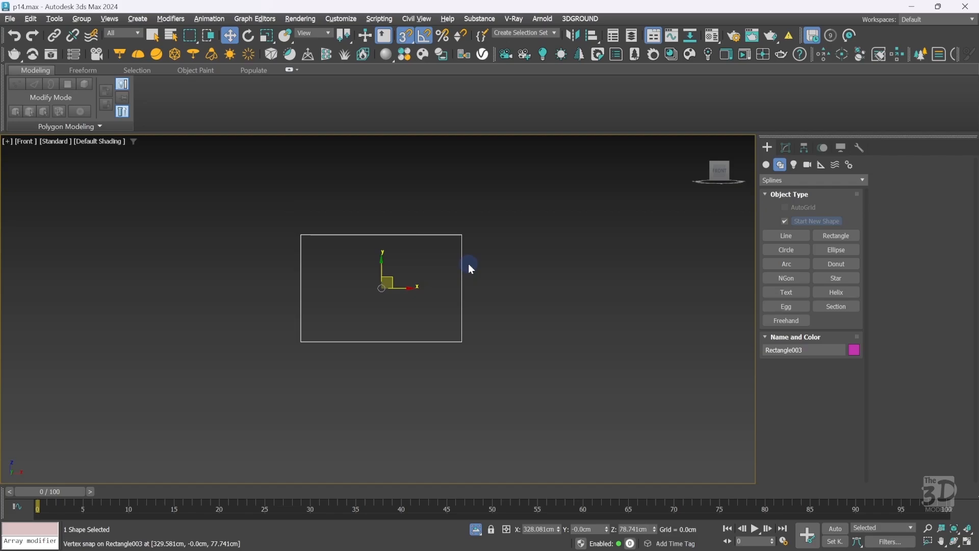
right_click(469, 264)
mouse_move(540, 405)
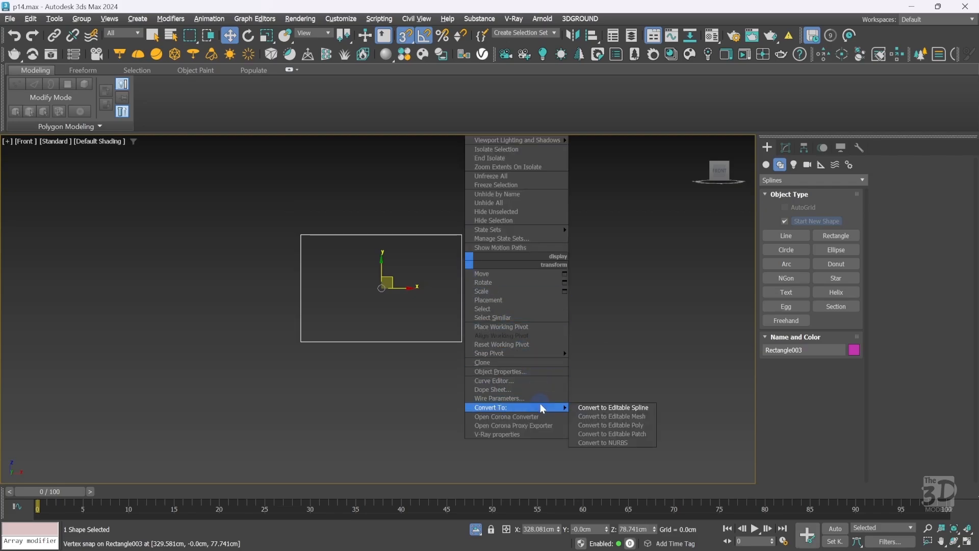
click(588, 407)
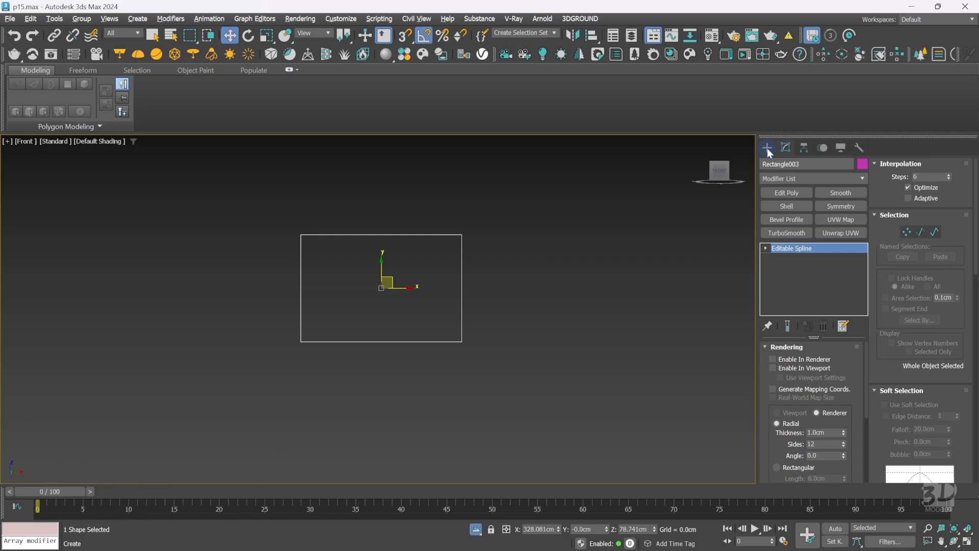
Divide the rectangle's right edge segment once.
key(2)
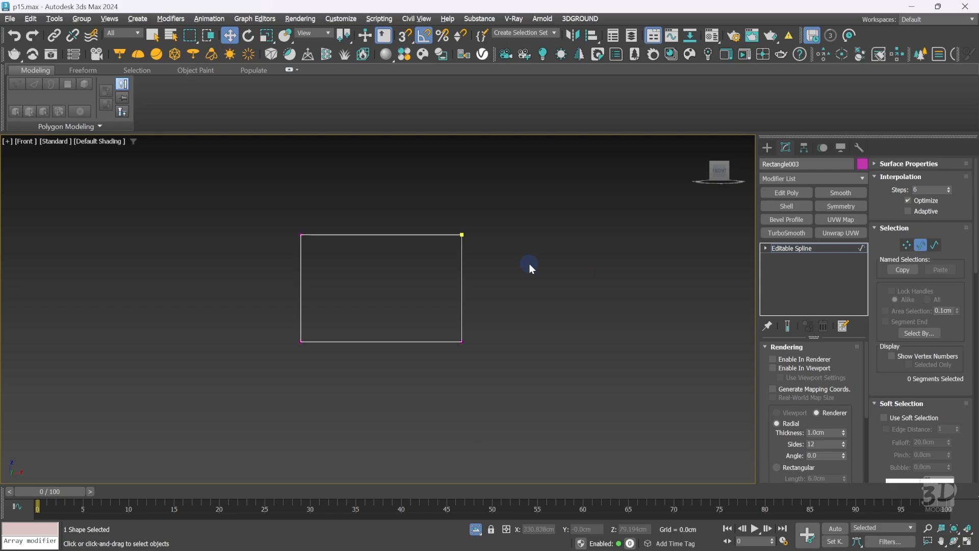
drag(529, 264, 410, 310)
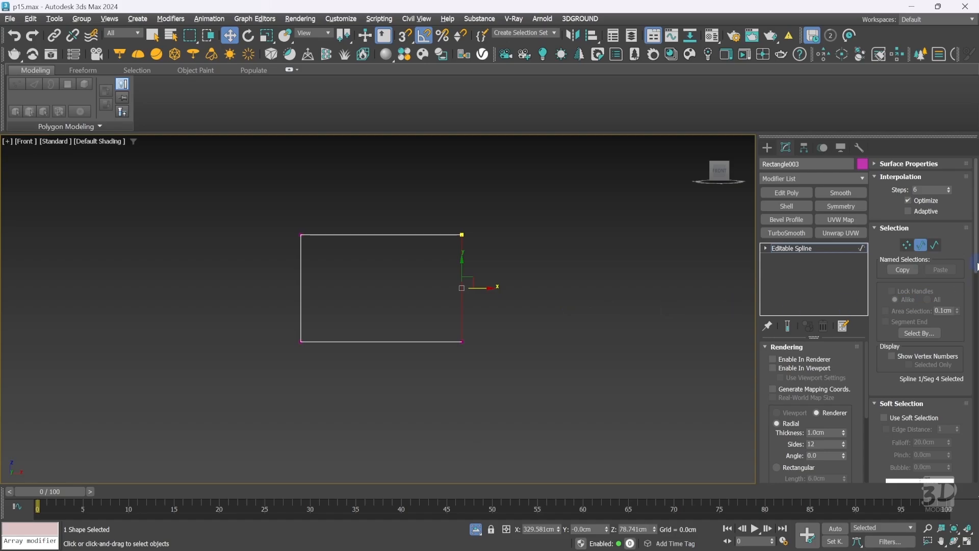
drag(975, 265, 976, 475)
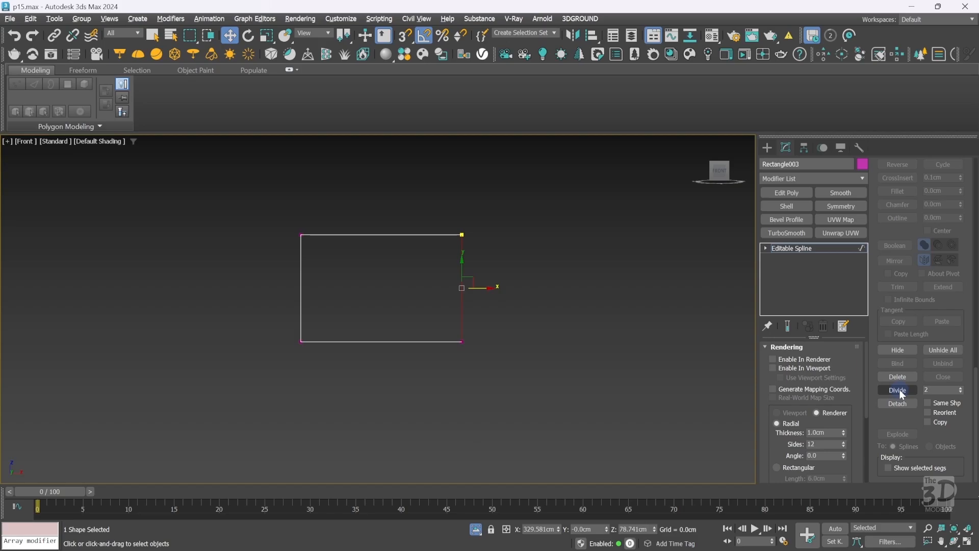
click(934, 390)
click(913, 387)
click(911, 389)
click(905, 389)
Try to delete the lower half of the rectangle's right edge.
click(544, 289)
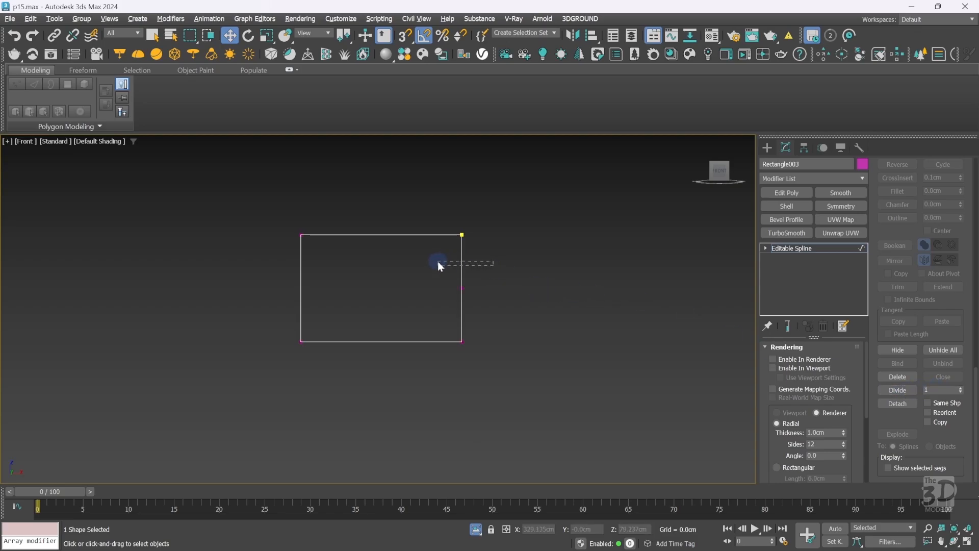
drag(437, 263, 438, 263)
drag(488, 317, 424, 314)
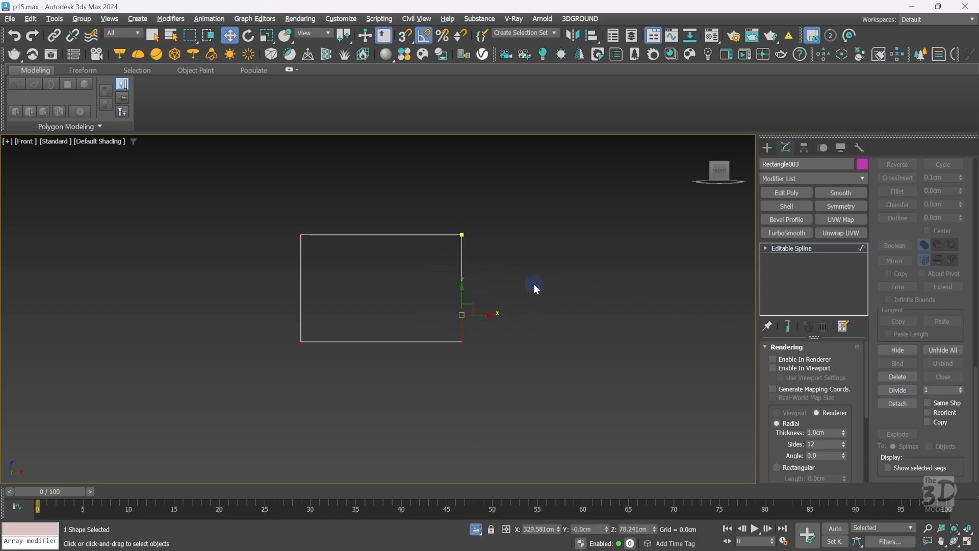
key(Delete)
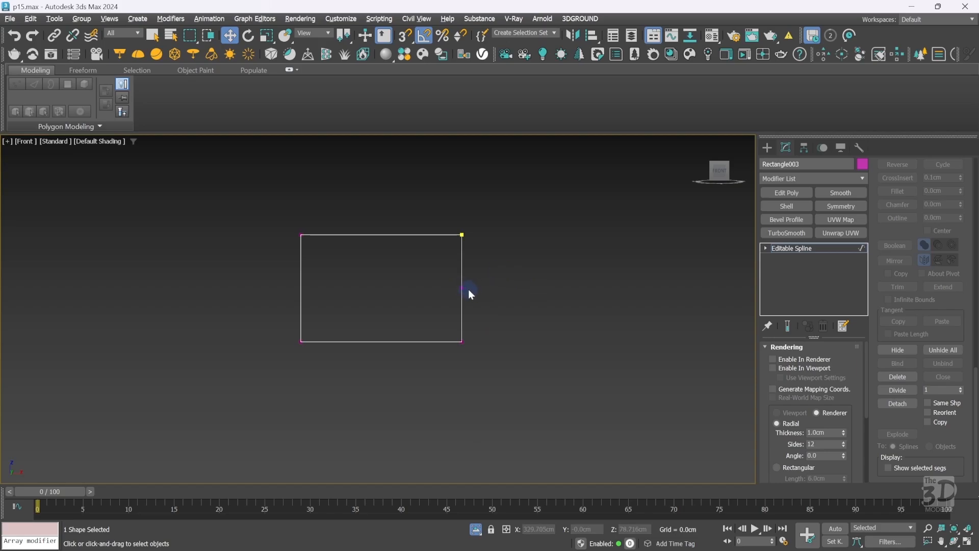
Divide the rectangle's top segment with 2 division points.
click(433, 235)
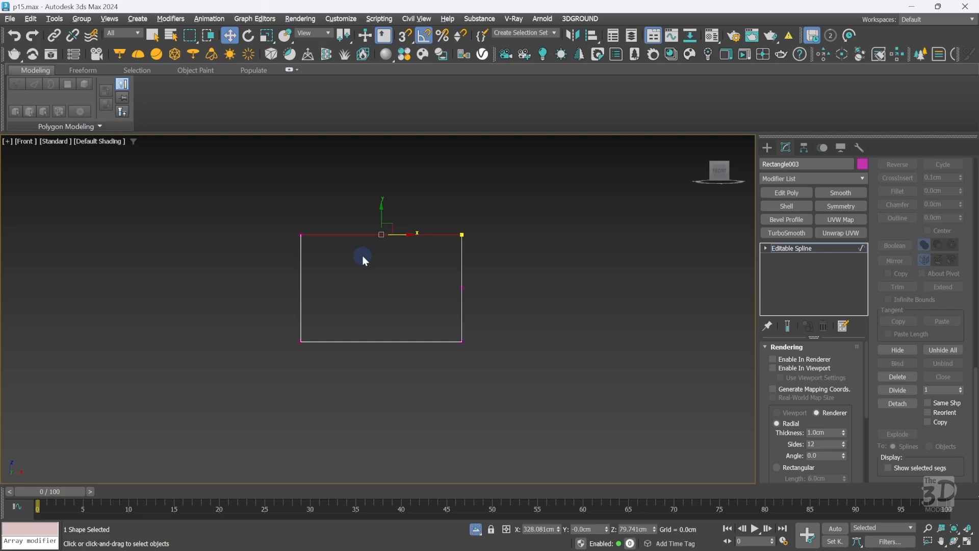
double_click(941, 390)
click(902, 392)
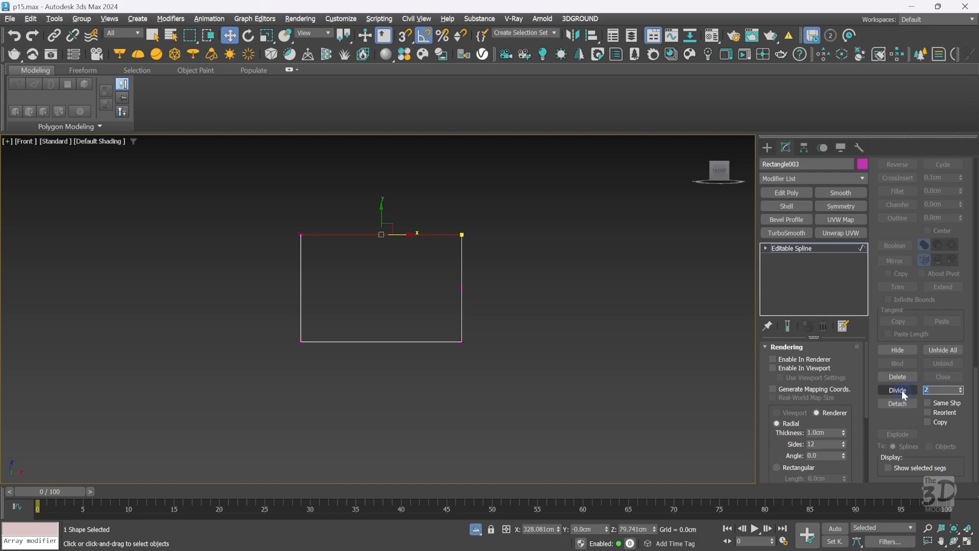
text(2)
click(903, 390)
click(461, 215)
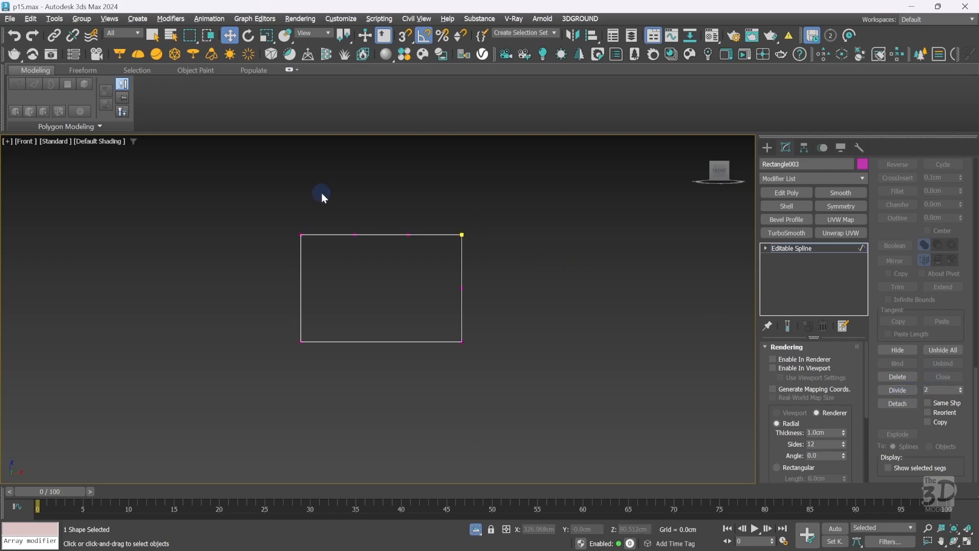
drag(322, 196, 433, 254)
click(381, 274)
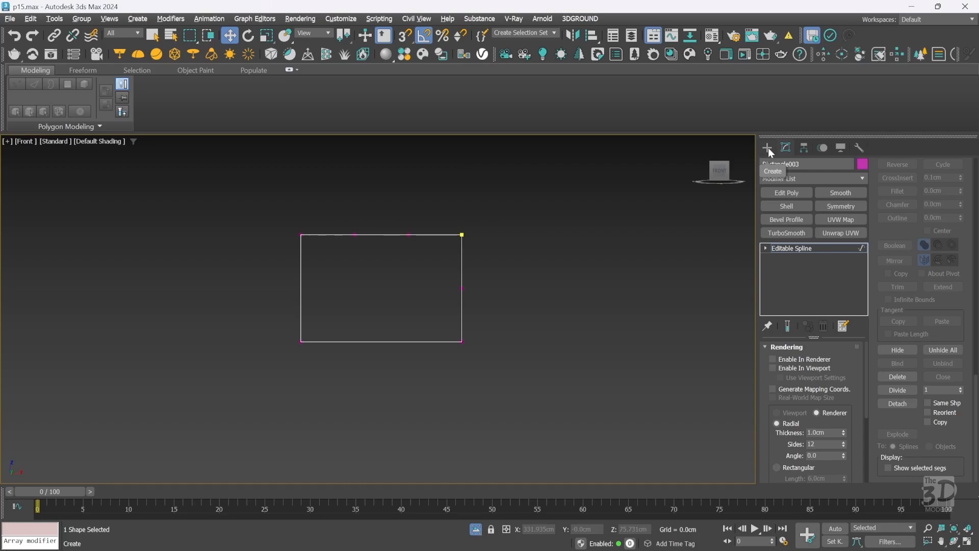
Set all of the spline's vertices to Corner type.
key(1)
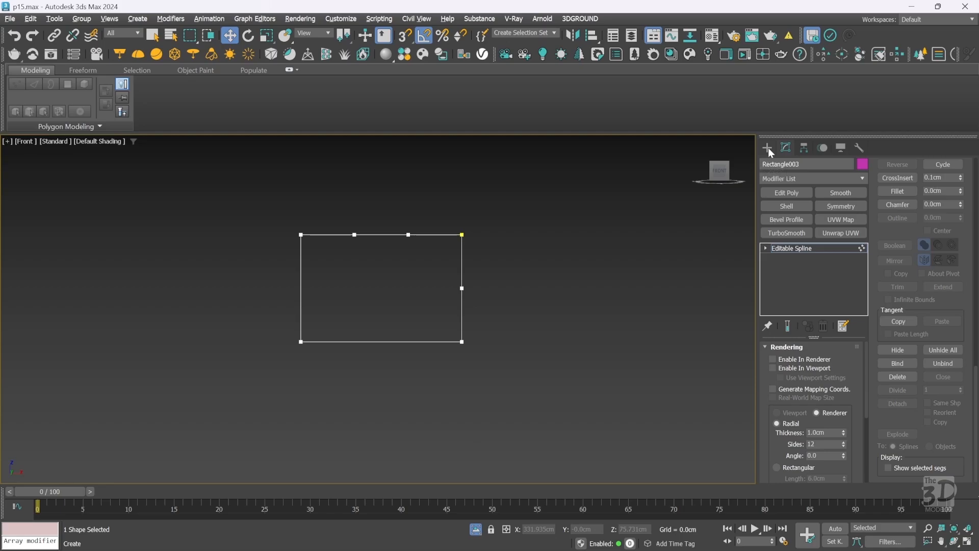
key(ctrl+a)
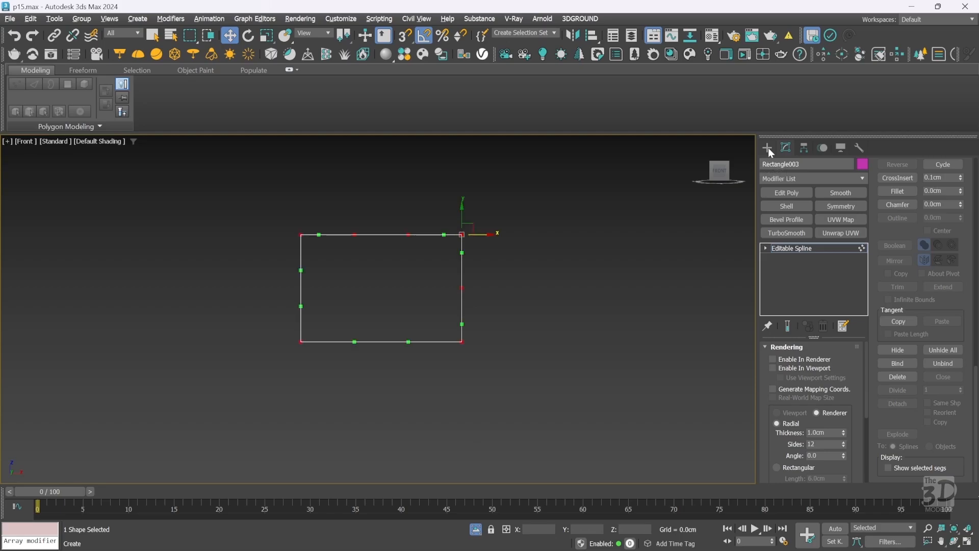
right_click(558, 238)
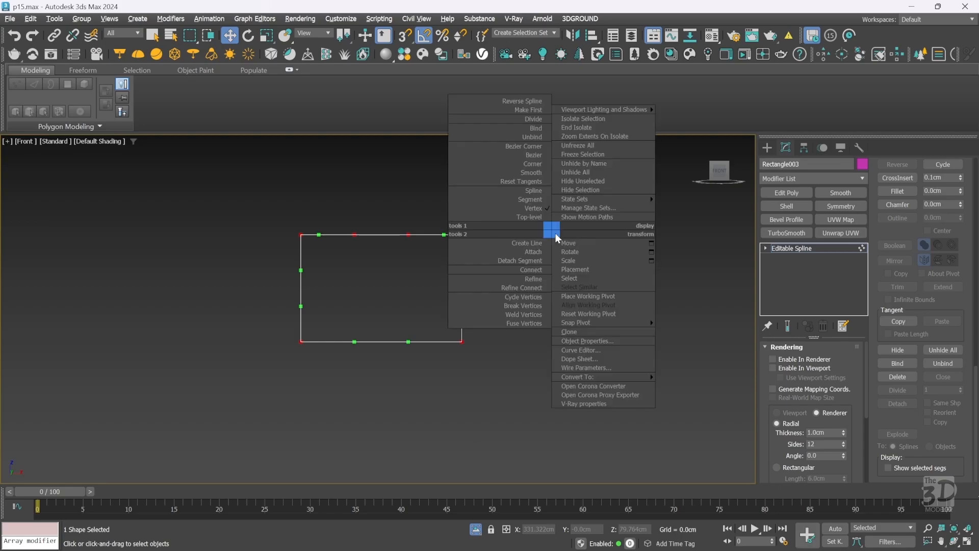
click(520, 165)
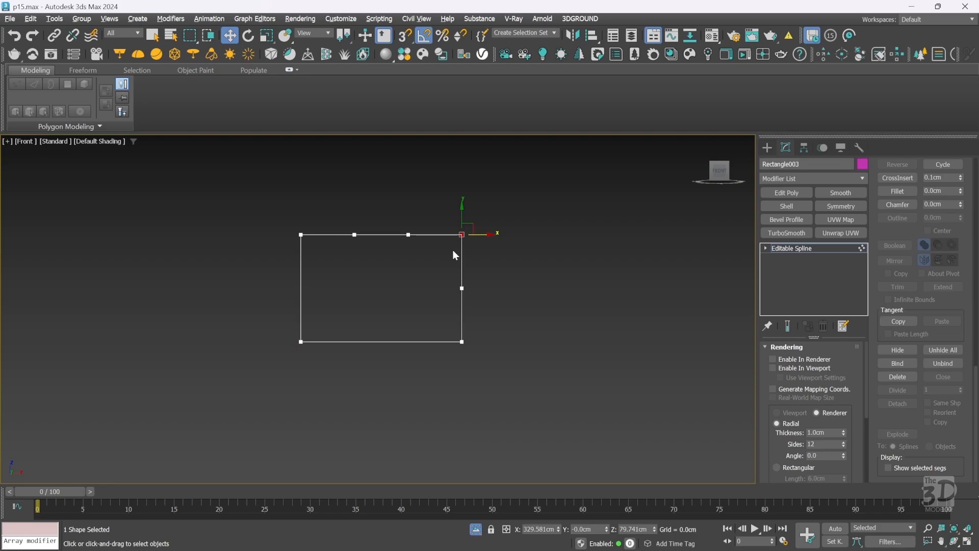
Snap the top-right corner vertex inward to form a stepped profile, then delete the leftmost added top vertex.
key(s)
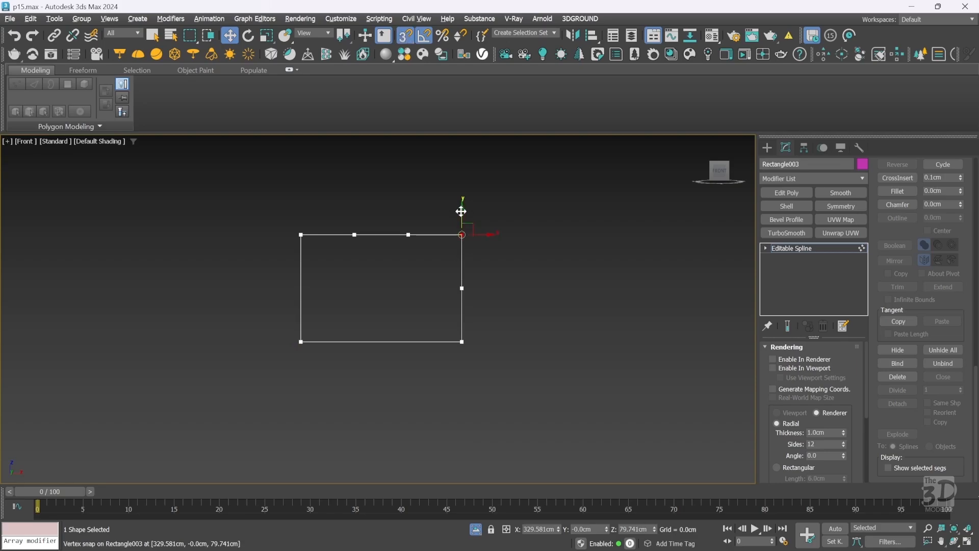
drag(461, 211, 411, 234)
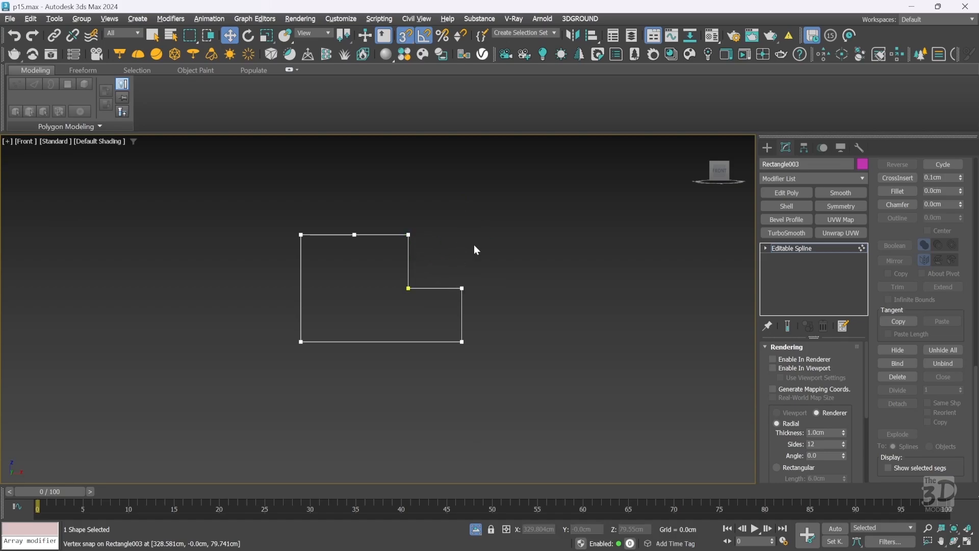
drag(339, 207, 370, 258)
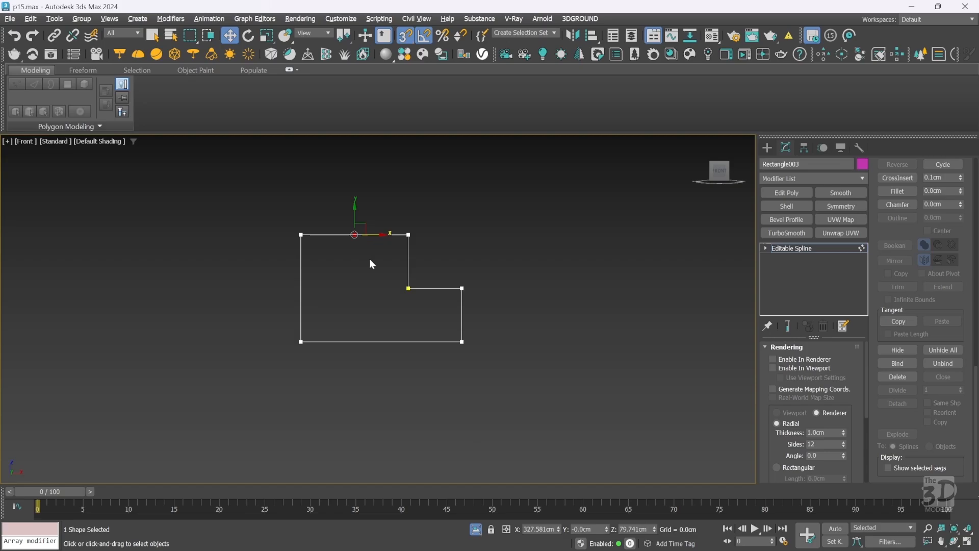
key(Delete)
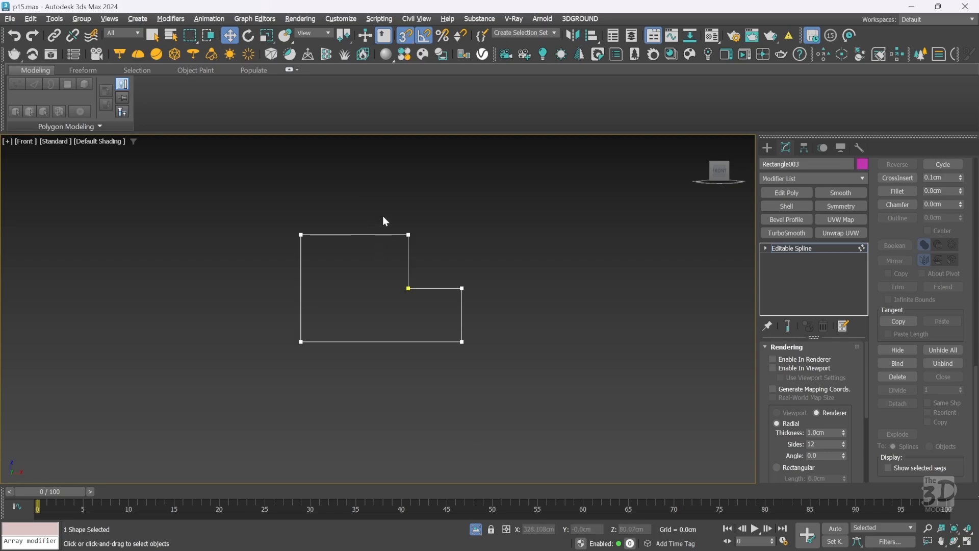
Fillet the two outer corners of the stepped profile into curved moulding arcs.
drag(385, 221, 487, 305)
key(ctrl+shift+f)
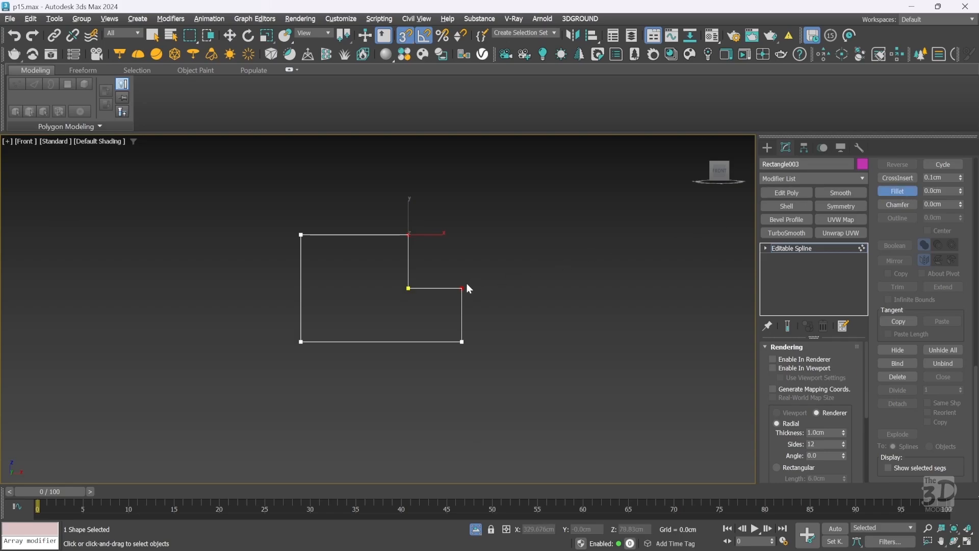
drag(463, 286, 641, 210)
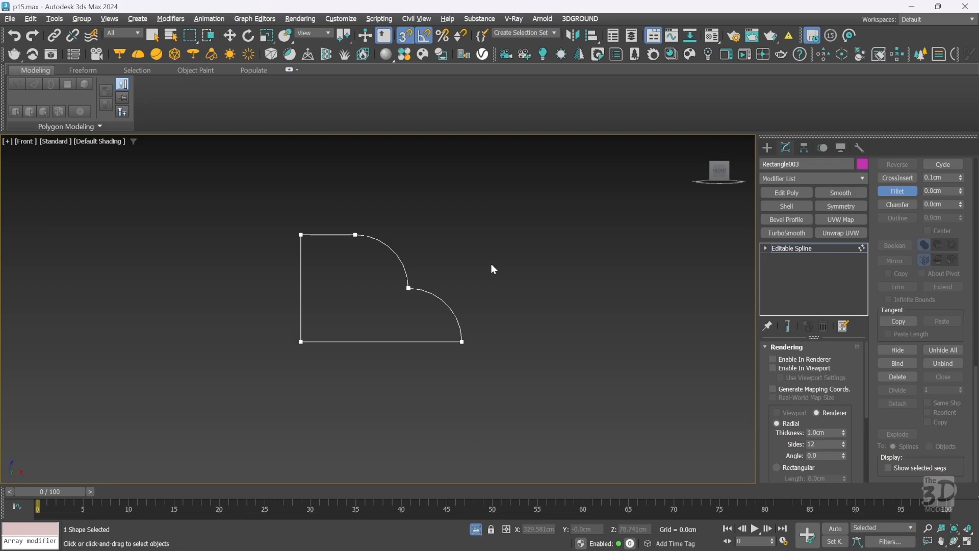
drag(451, 272, 391, 302)
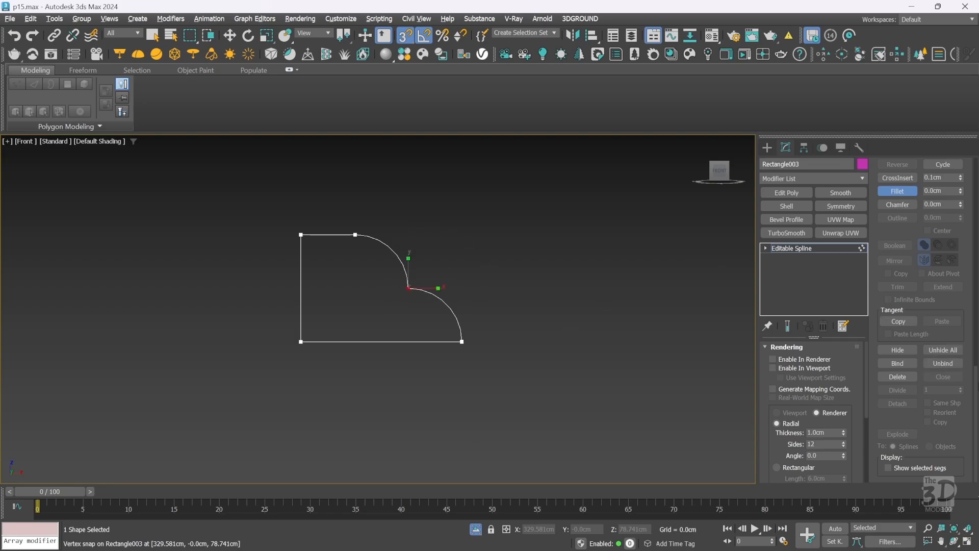
scroll(976, 386, up, 10)
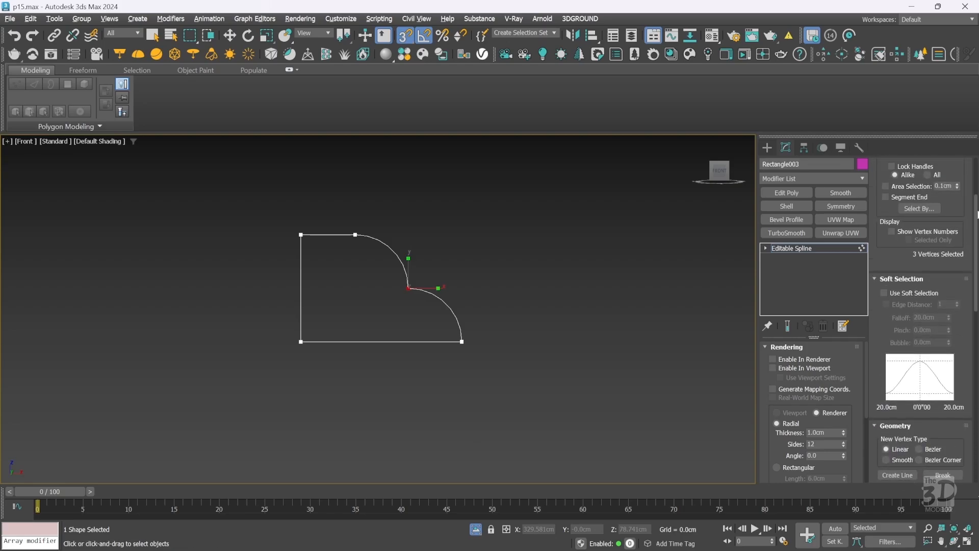
scroll(977, 386, down, 5)
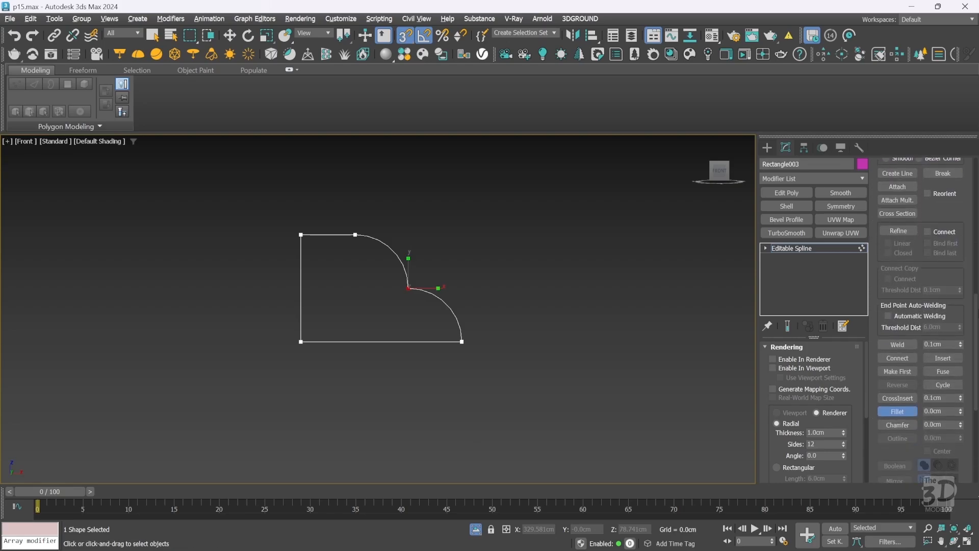
click(899, 347)
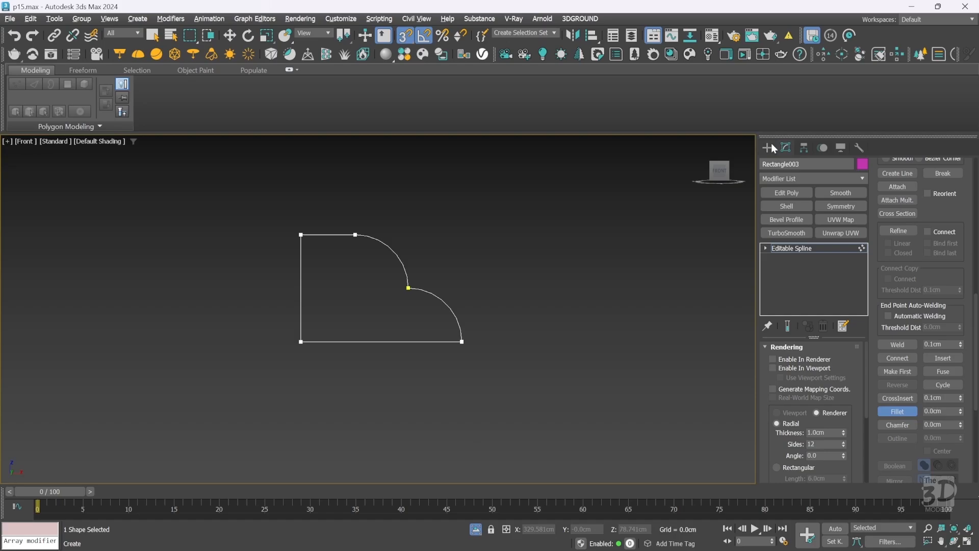
key(w)
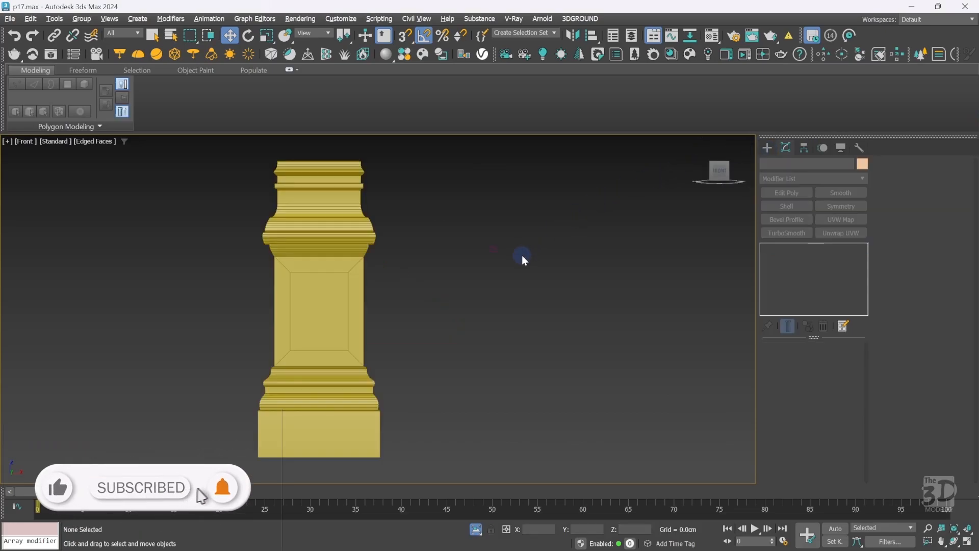
click(339, 316)
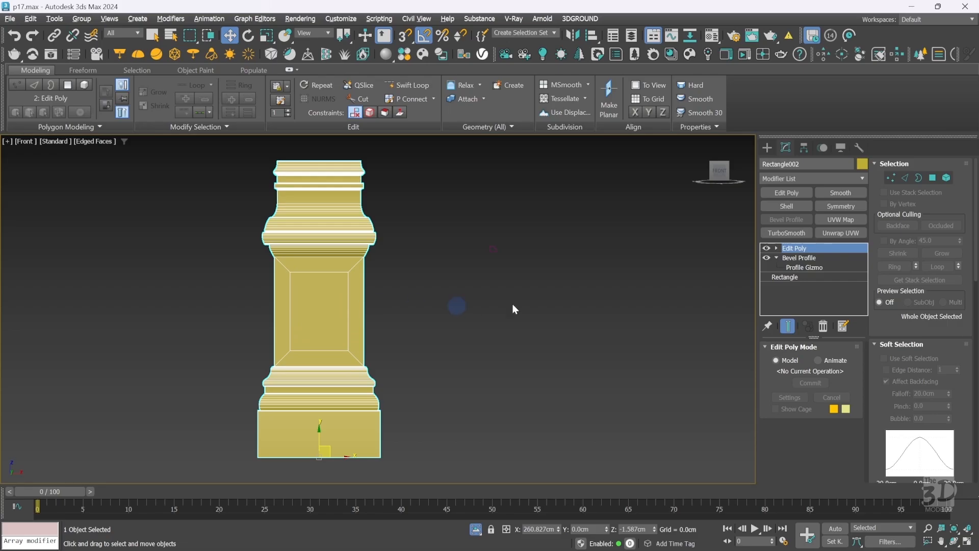
Draw a rectangle snapped to the front shaft's inner panel, about 30 cm by 22 cm.
click(767, 147)
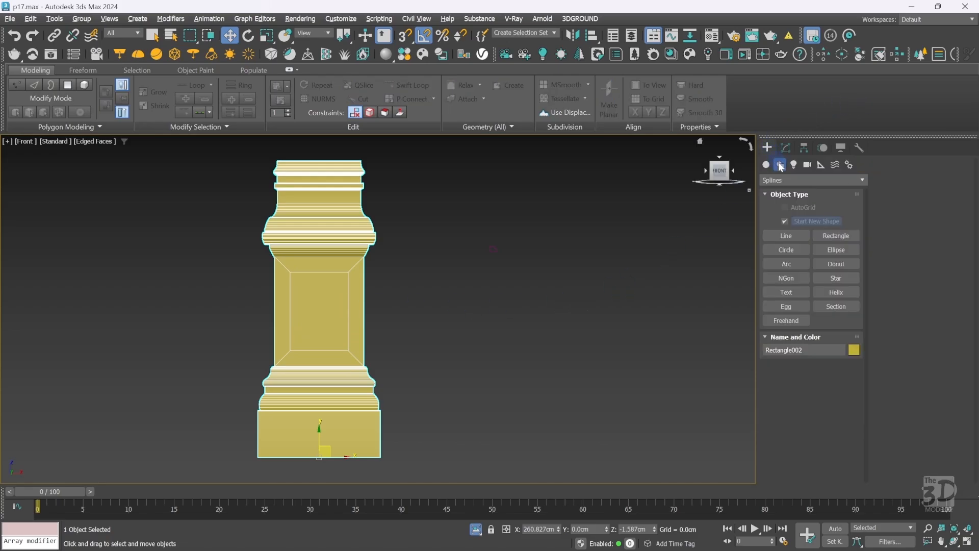
click(837, 235)
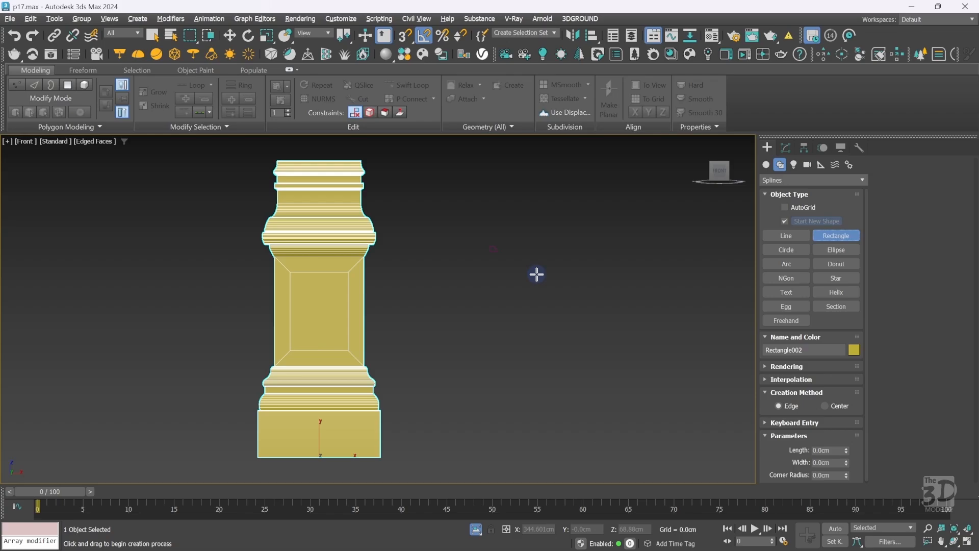
key(s)
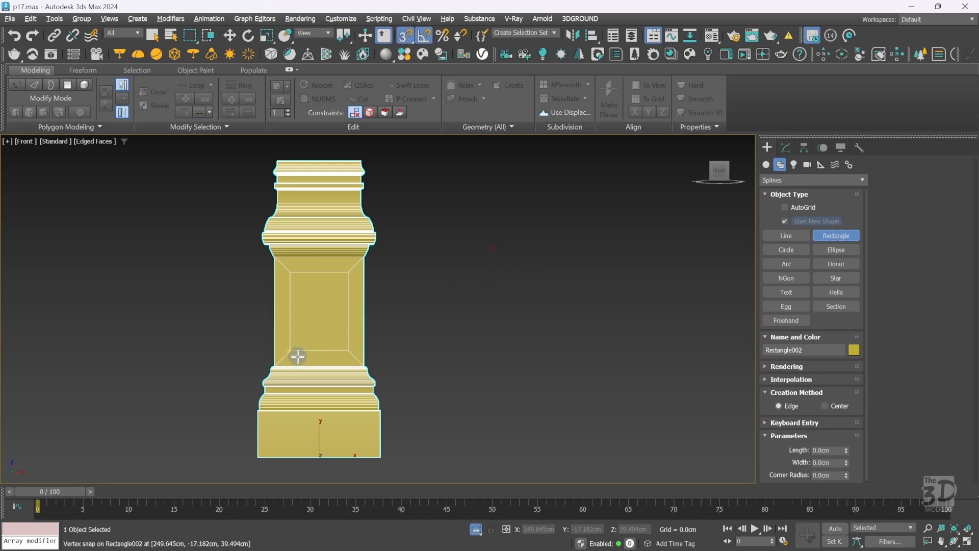
drag(291, 352, 350, 277)
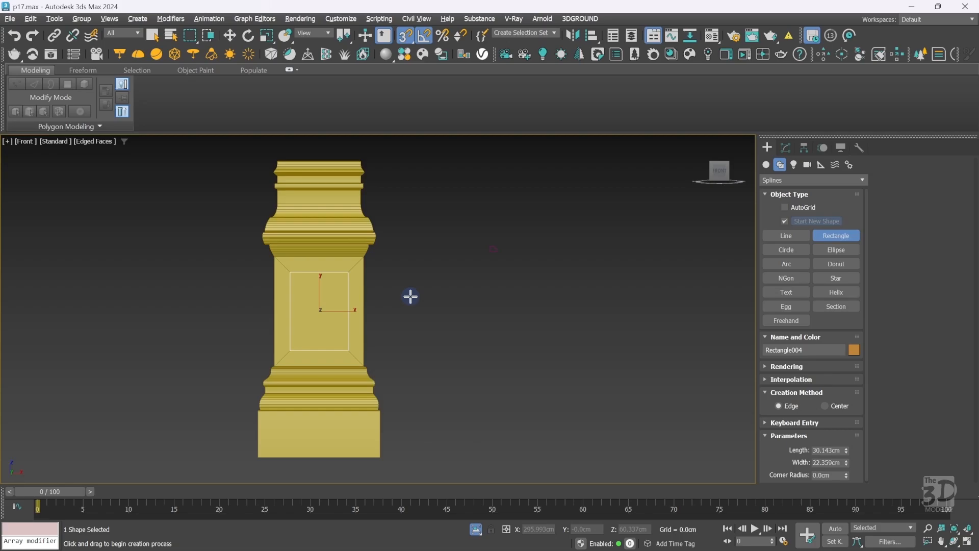
In the right view, draw a matching snapped rectangle on the side shaft panel, then return to the front view.
key(v)
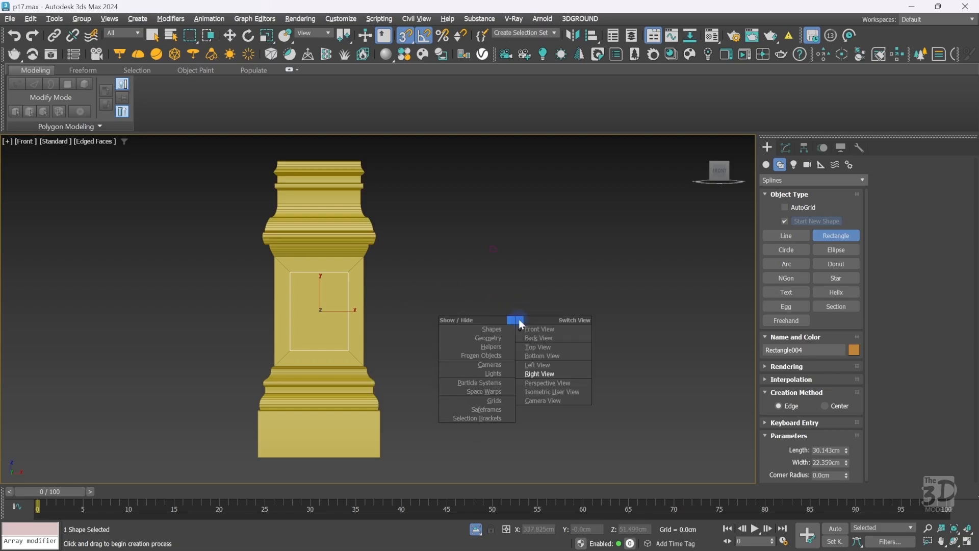
click(540, 372)
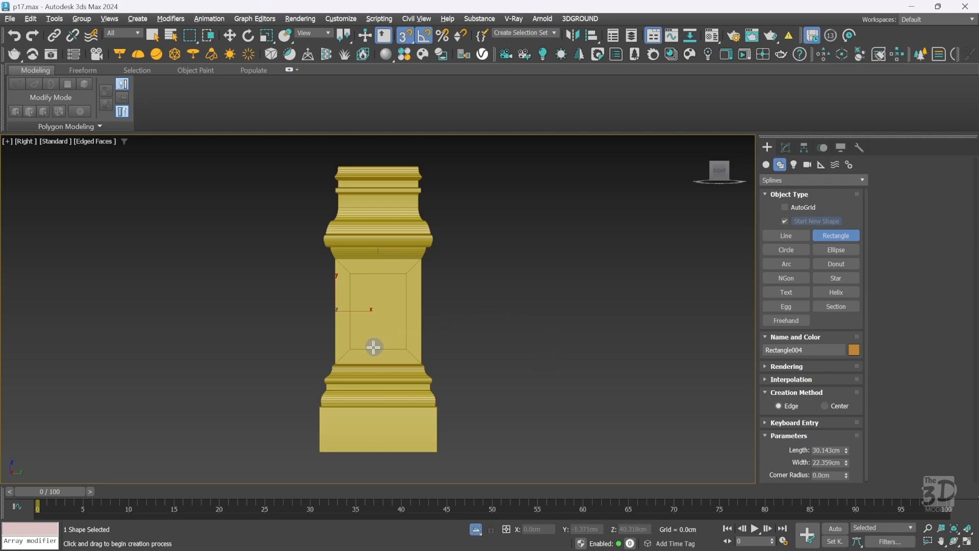
drag(358, 350, 405, 278)
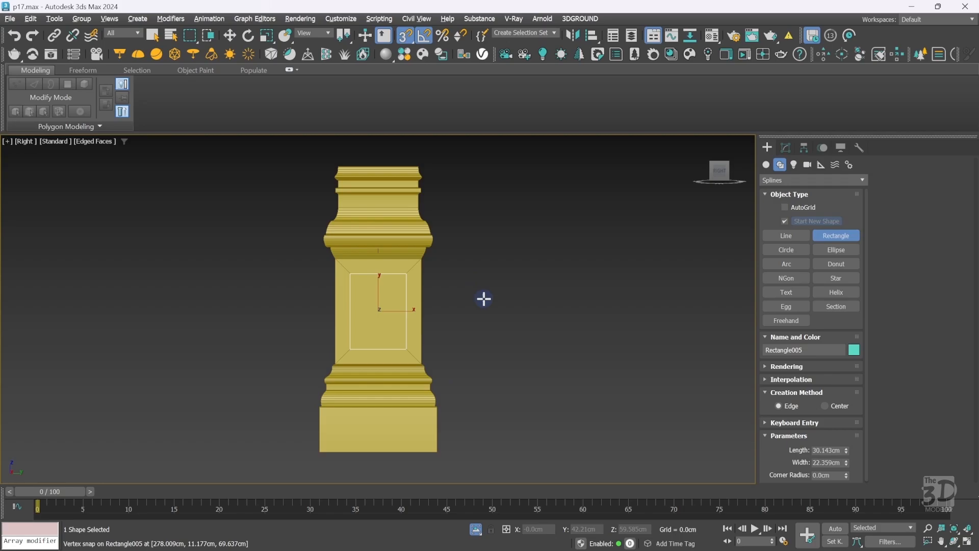
key(f)
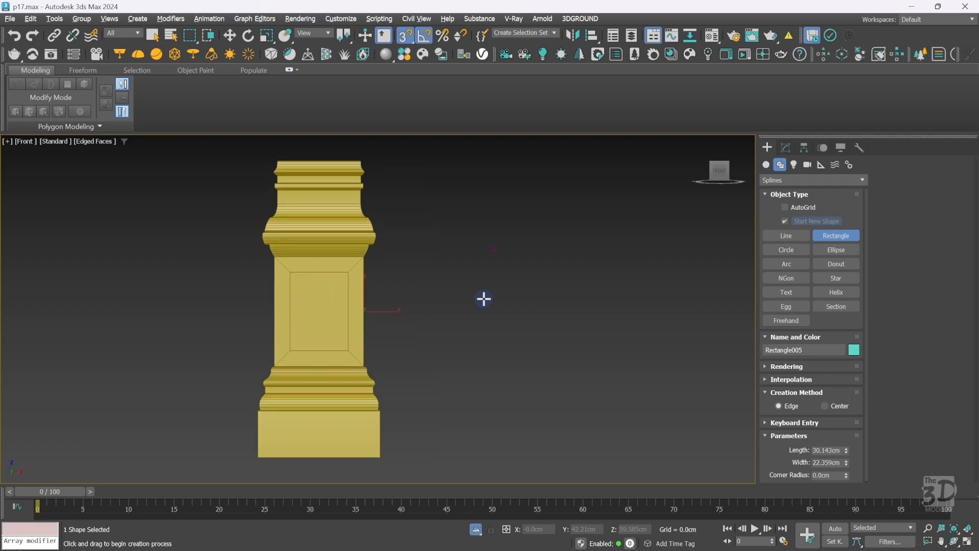
Recolor the moulding profile spline pale yellow and move it beside the column.
right_click(484, 369)
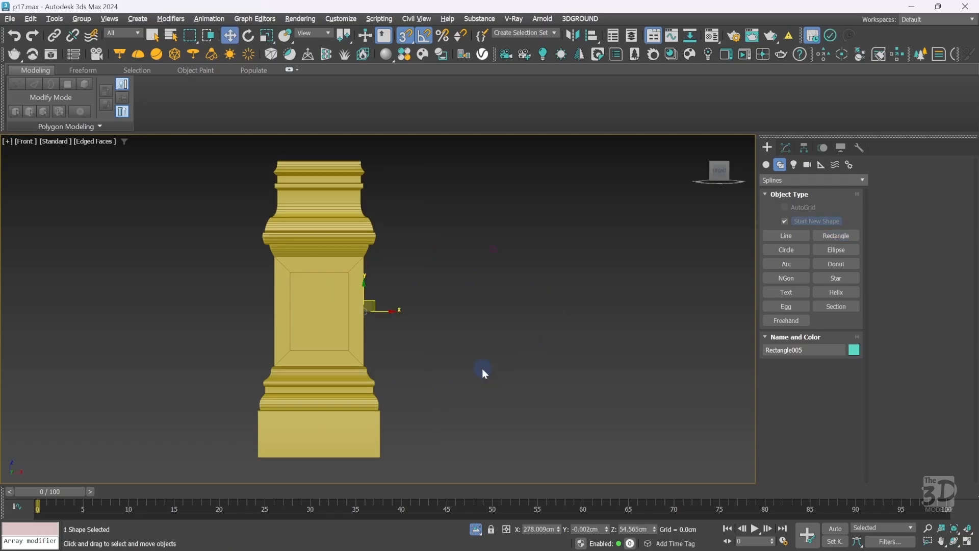
click(293, 410)
key(w)
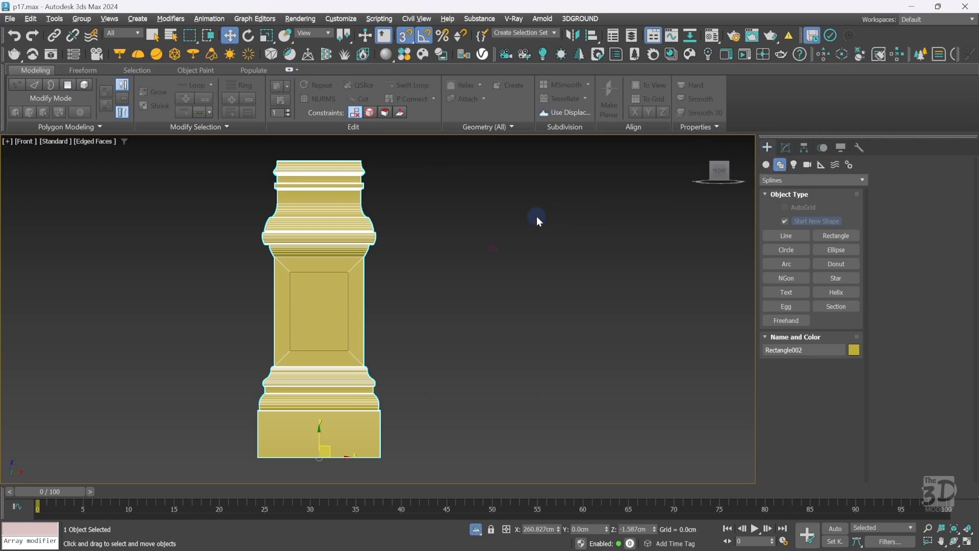
click(493, 249)
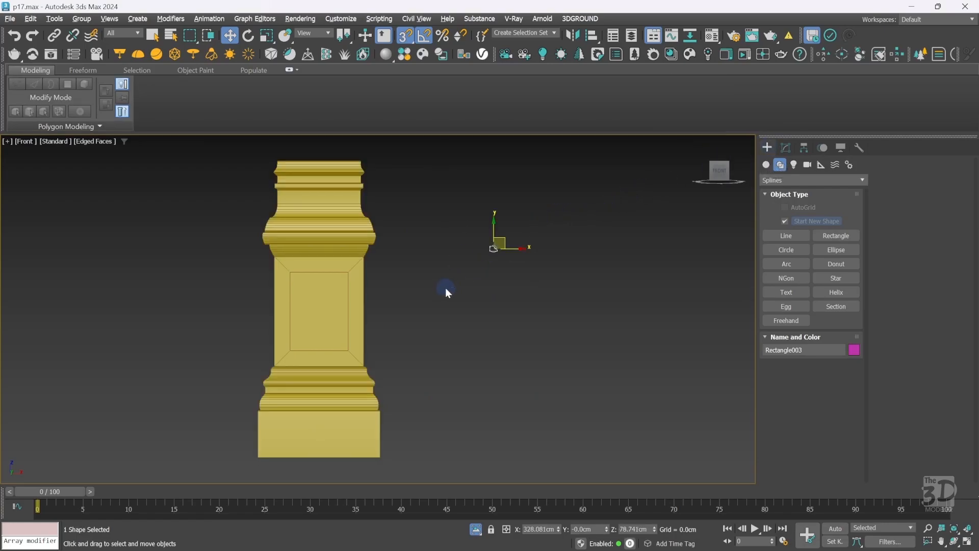
click(853, 351)
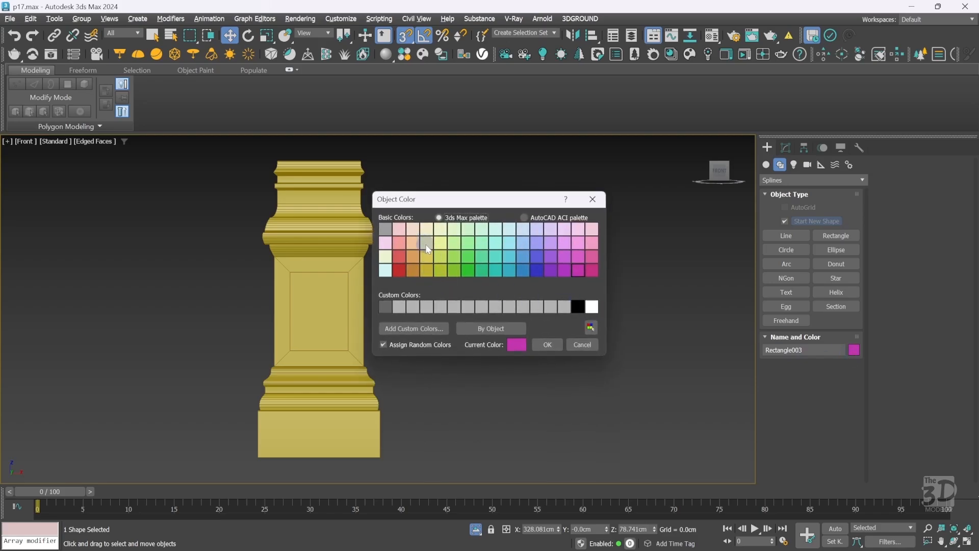
click(427, 243)
click(545, 346)
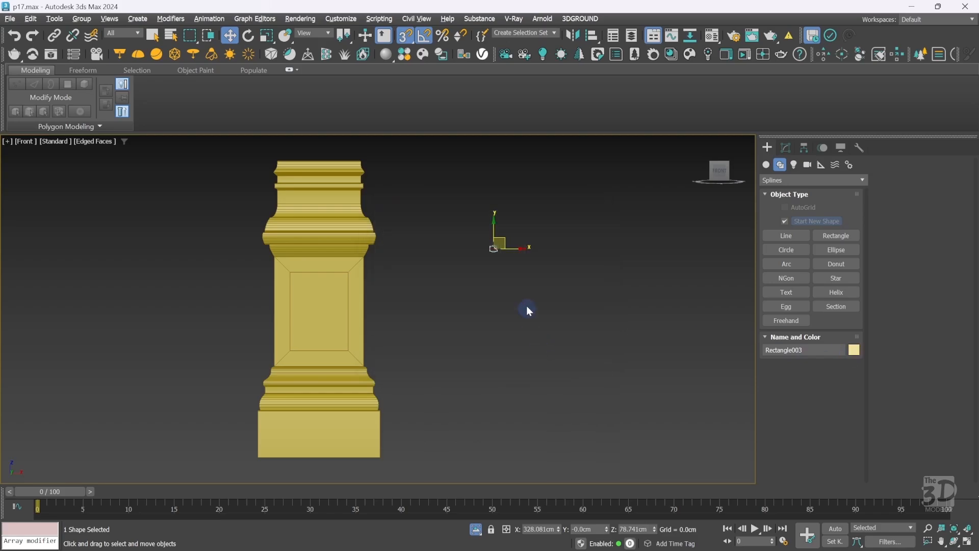
drag(508, 234, 385, 299)
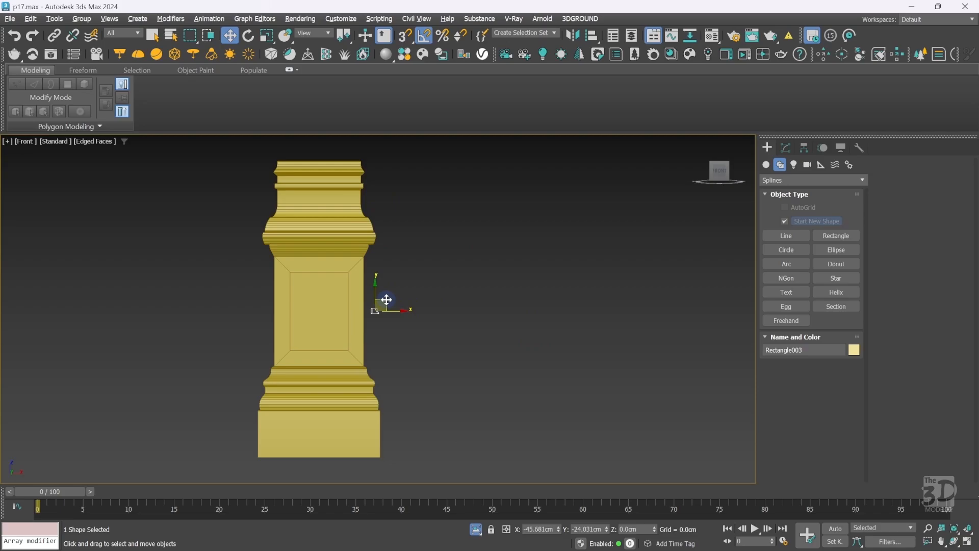
click(442, 289)
Add a Classic Bevel Profile modifier to the front panel rectangle, picking the moulding spline as its profile.
key(ctrl+w)
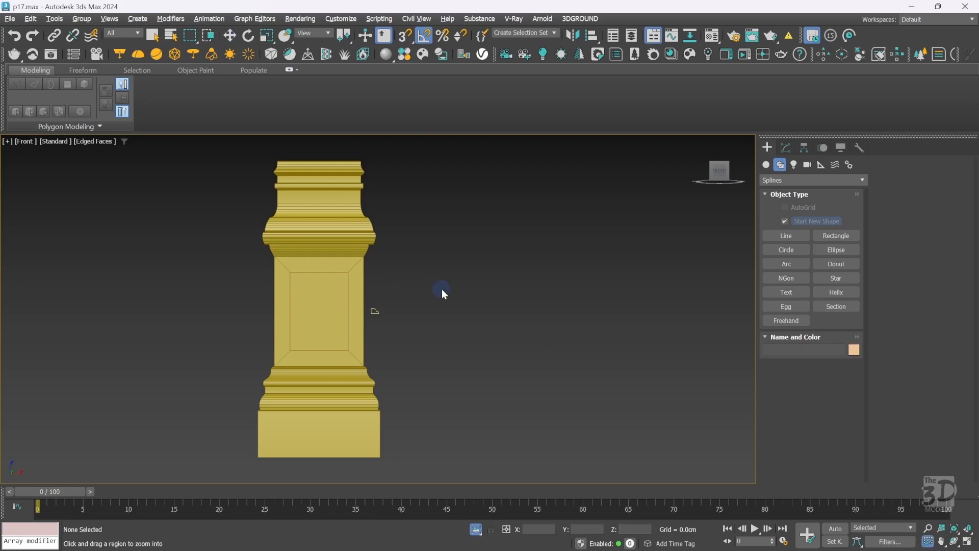
drag(244, 249, 417, 372)
right_click(467, 305)
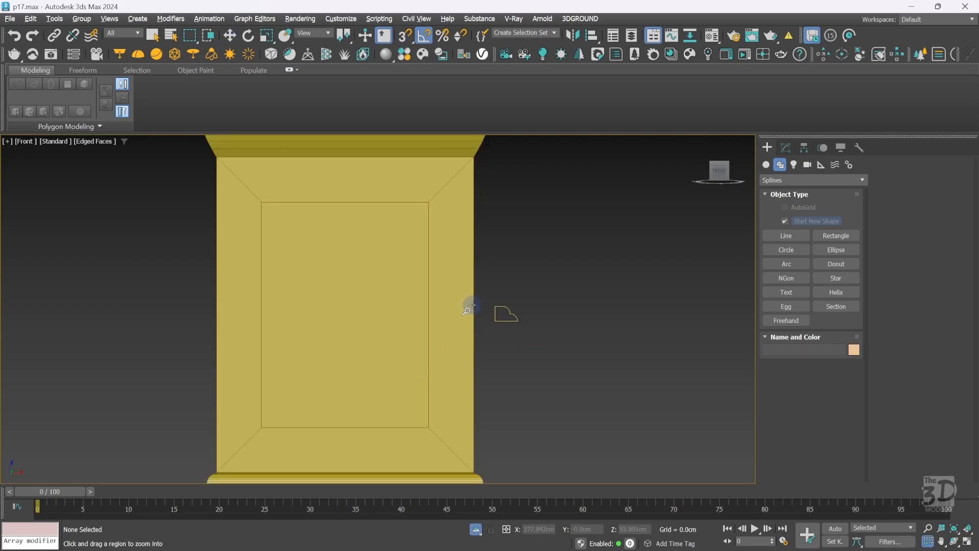
click(428, 263)
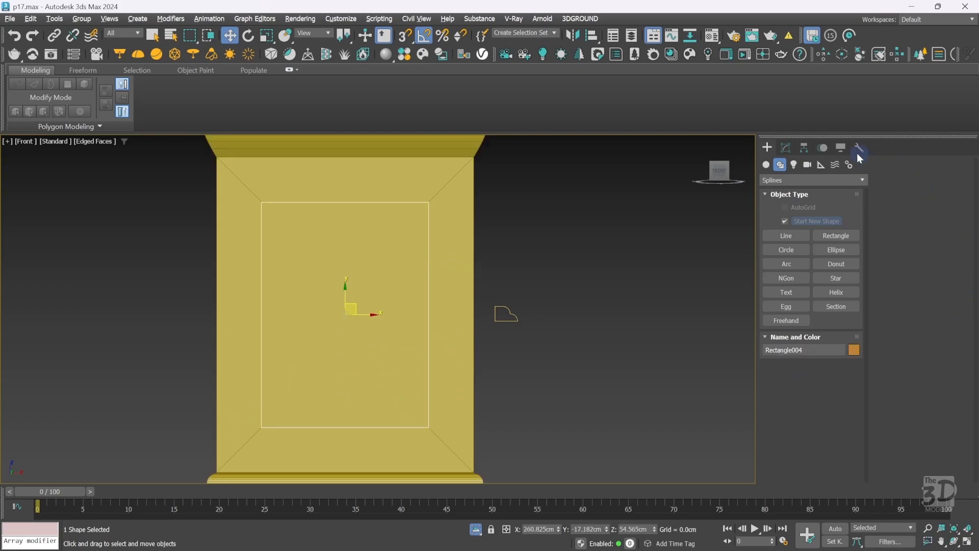
click(786, 148)
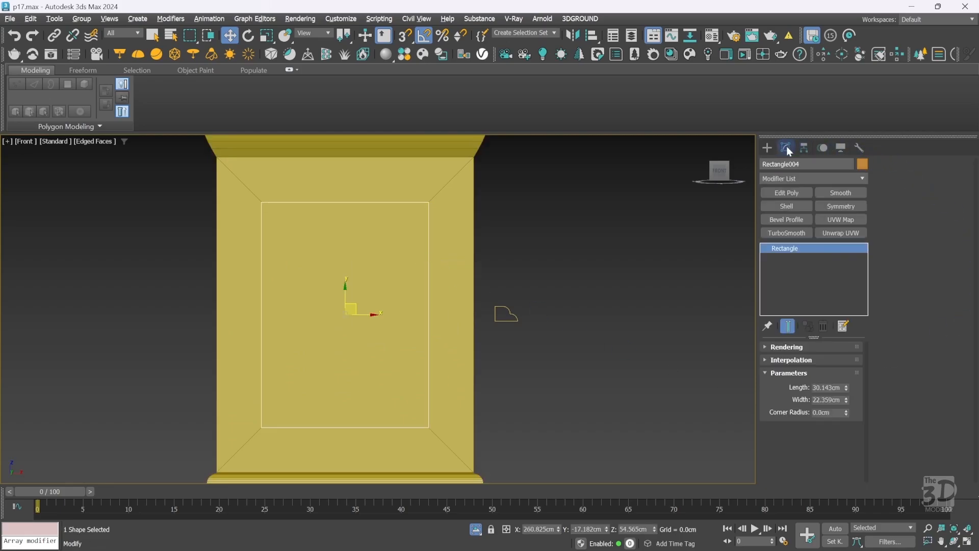
click(803, 178)
text(be)
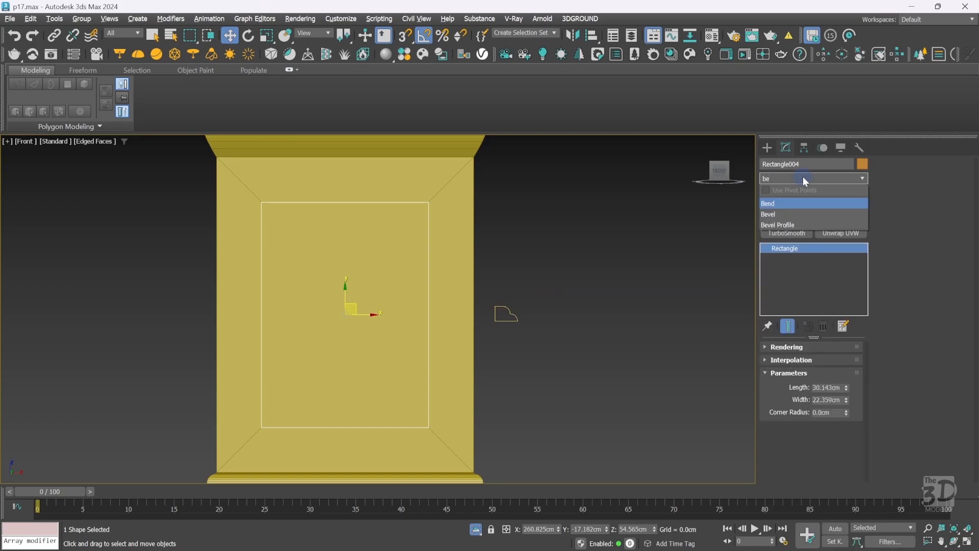
click(803, 224)
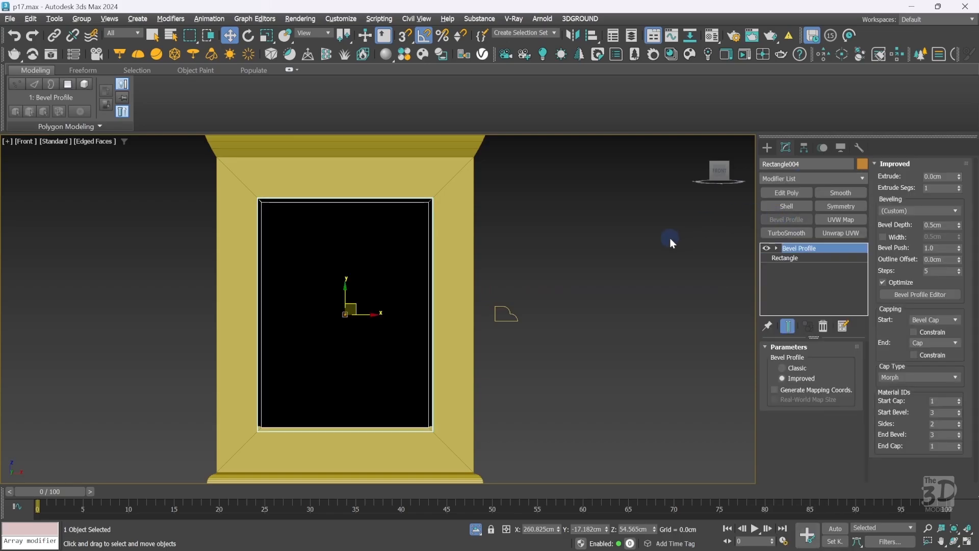
click(799, 367)
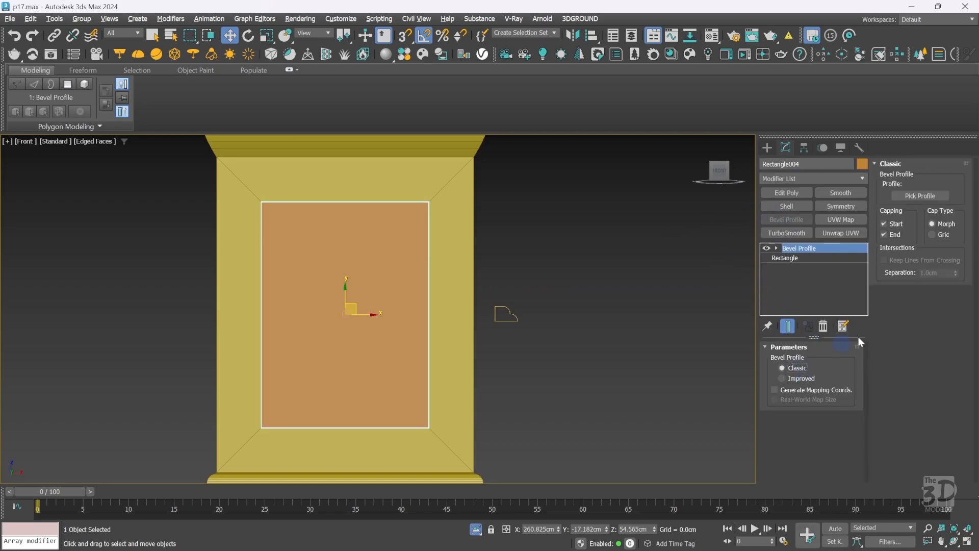
click(921, 193)
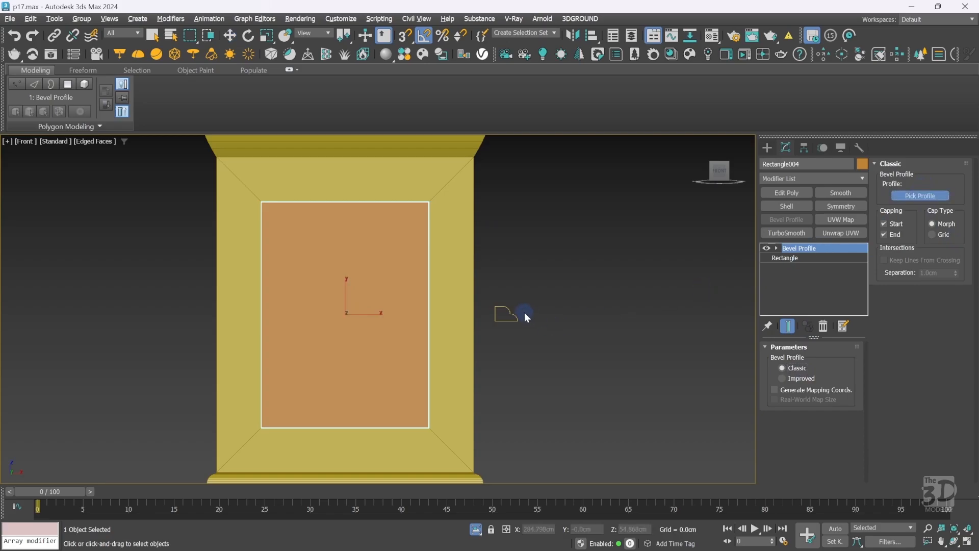
click(512, 313)
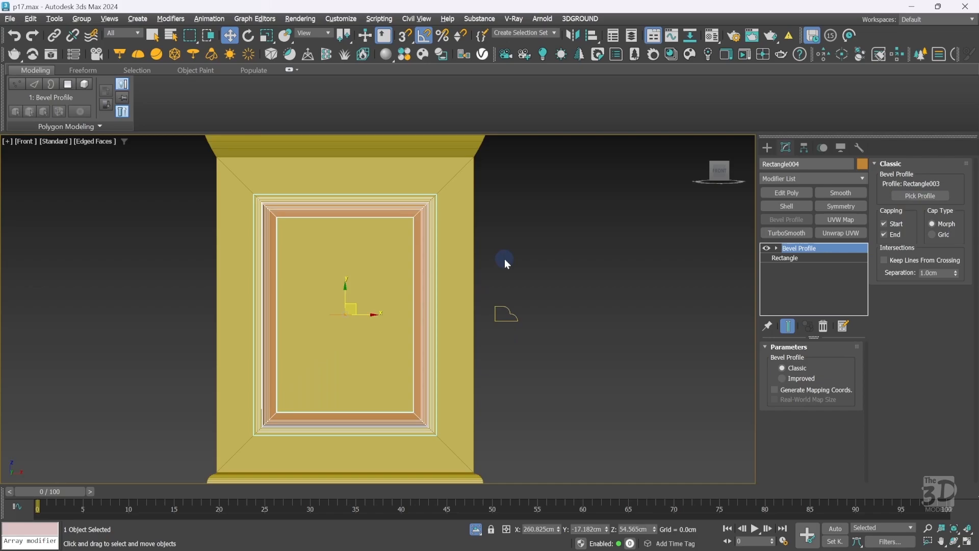
Rotate the bevel-profiled panel 90° about the X axis in the perspective view.
key(p)
key(z)
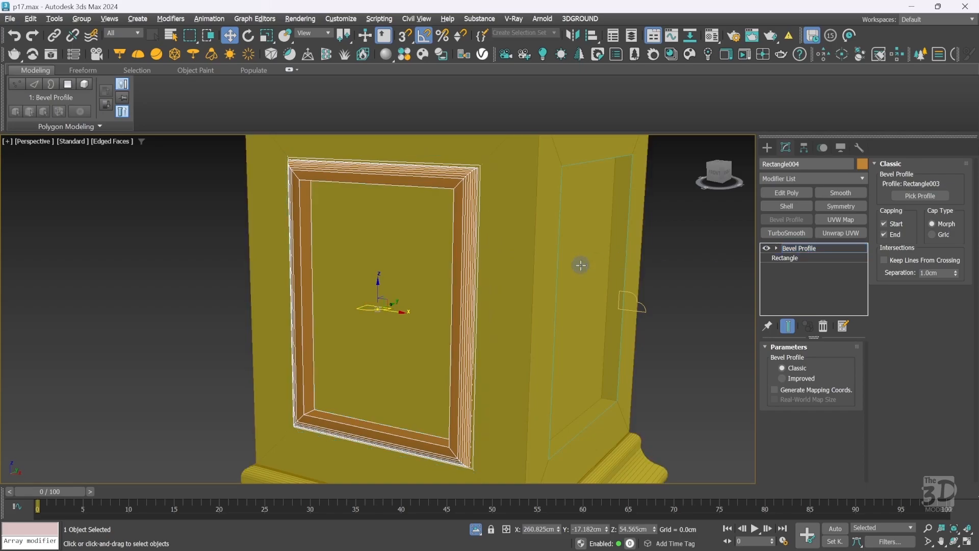
key(e)
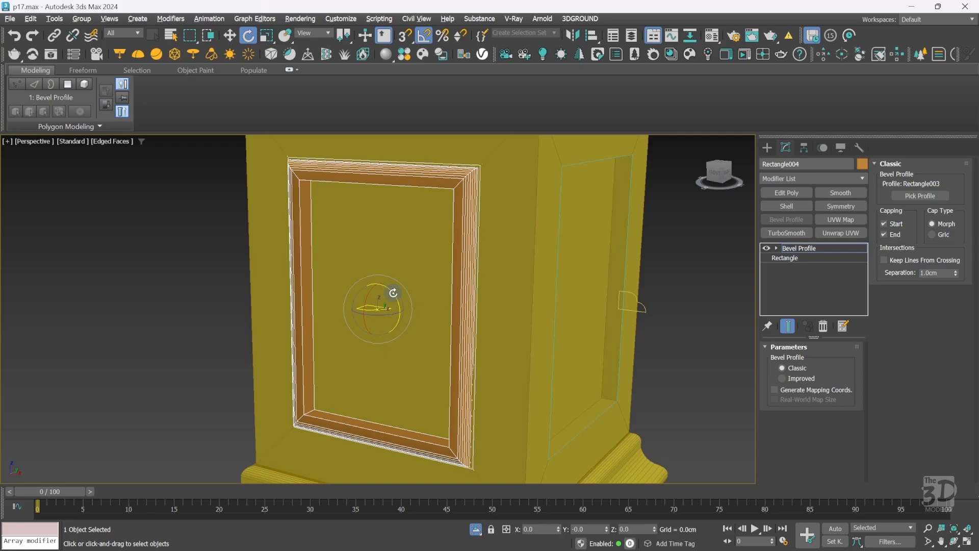
drag(394, 292, 437, 346)
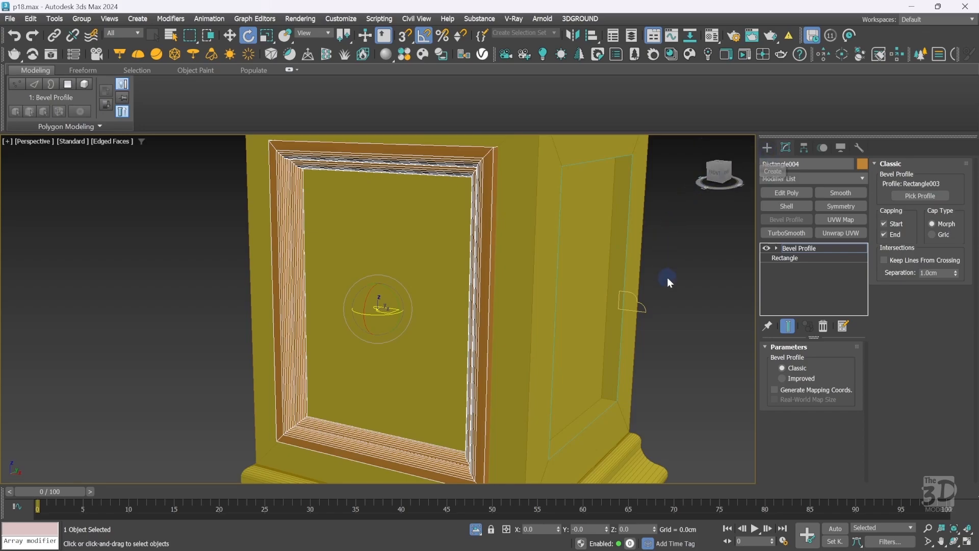
In the front view, make the moulding profile spline's top-left corner vertex its first vertex.
key(f)
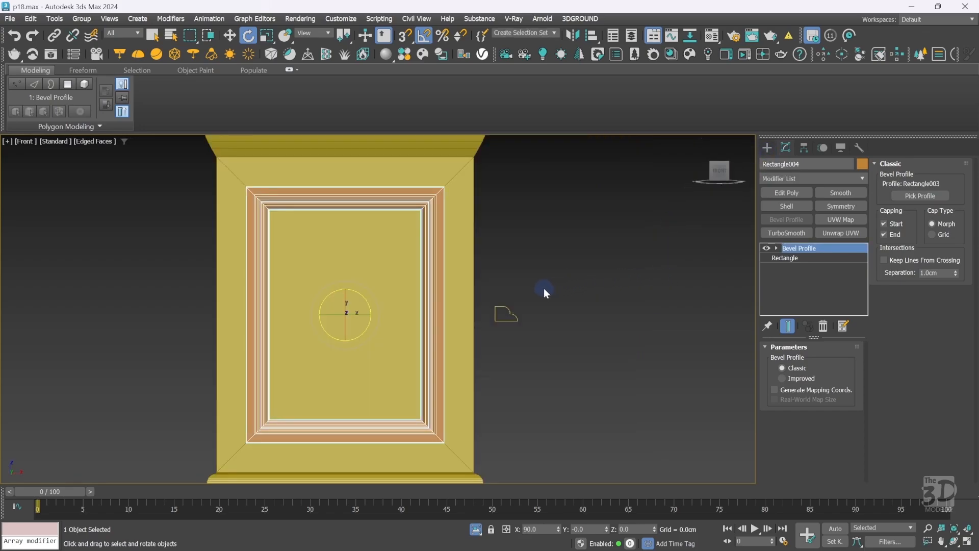
drag(484, 348, 486, 344)
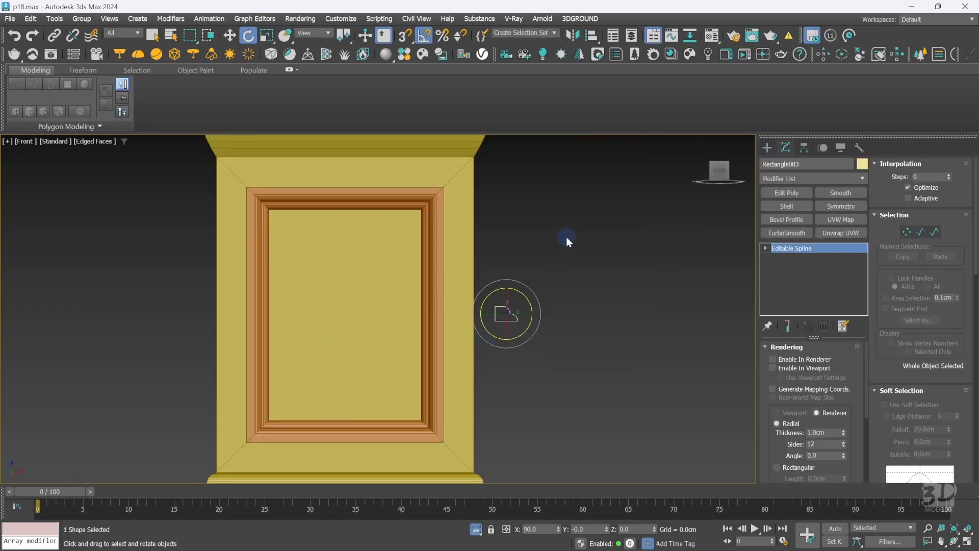
key(1)
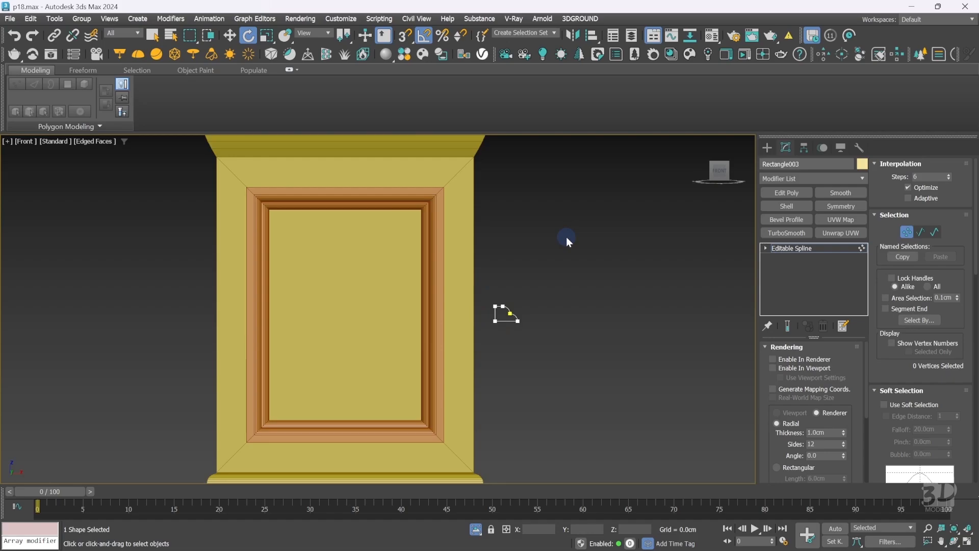
key(ctrl+w)
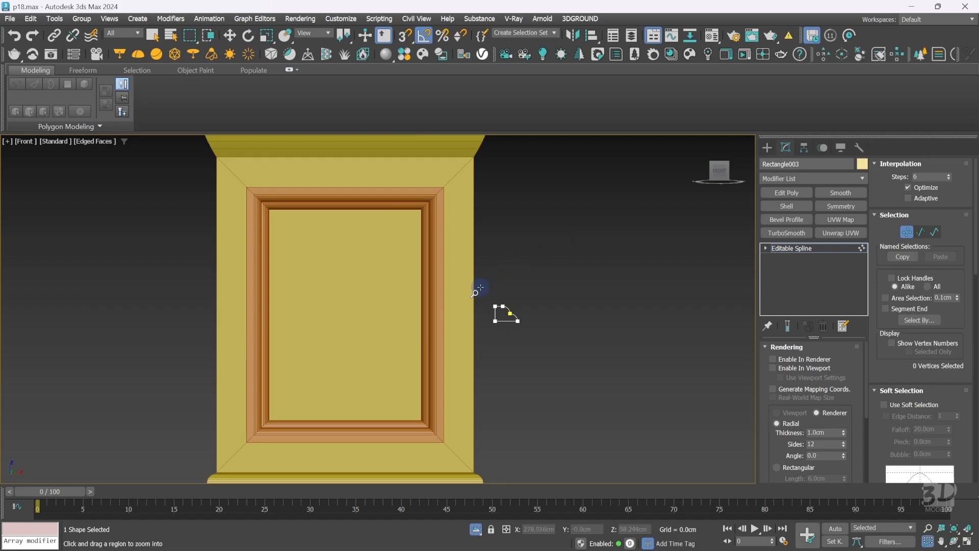
drag(479, 287, 531, 340)
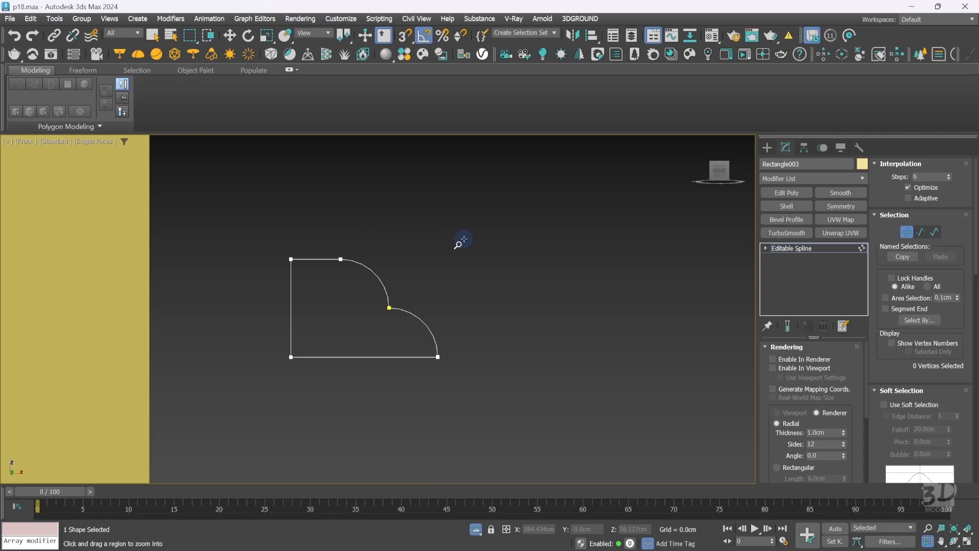
right_click(446, 255)
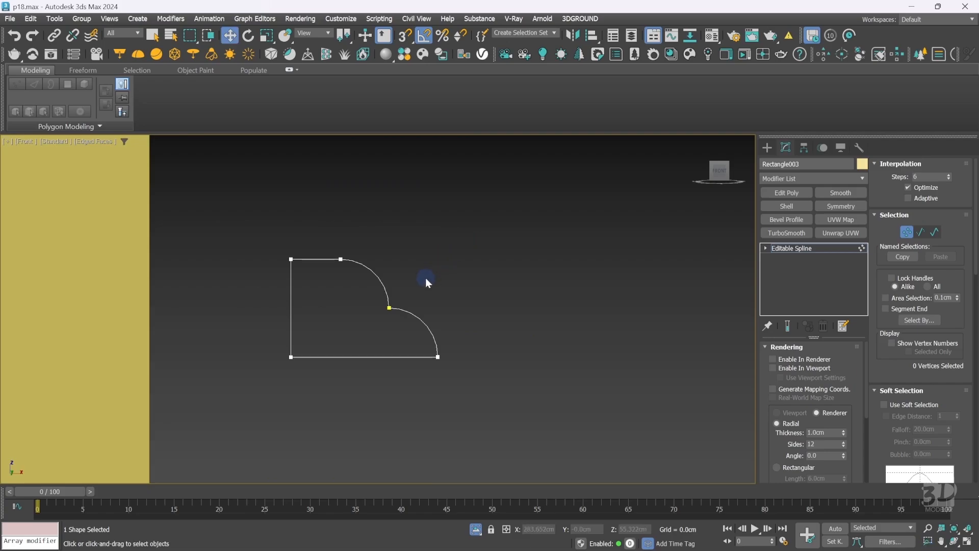
drag(436, 278, 361, 323)
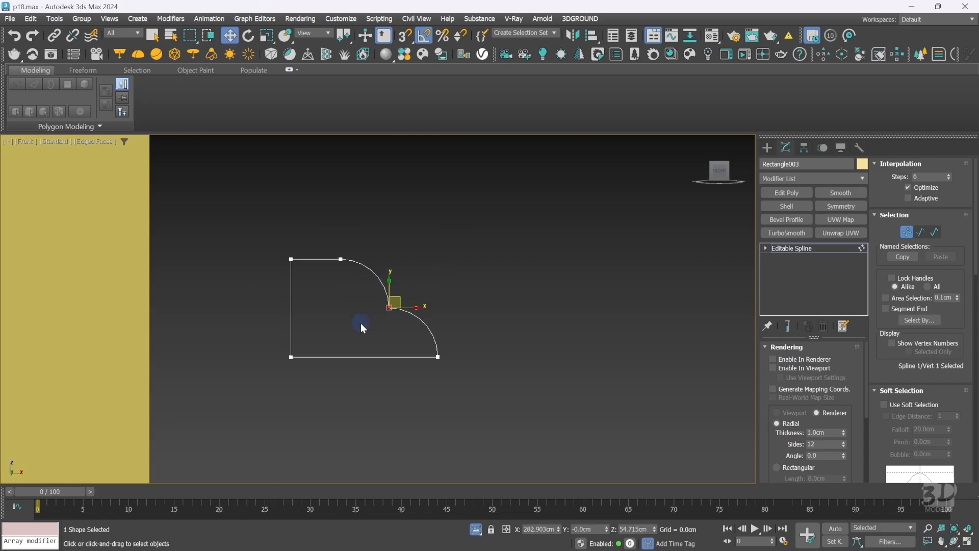
click(454, 292)
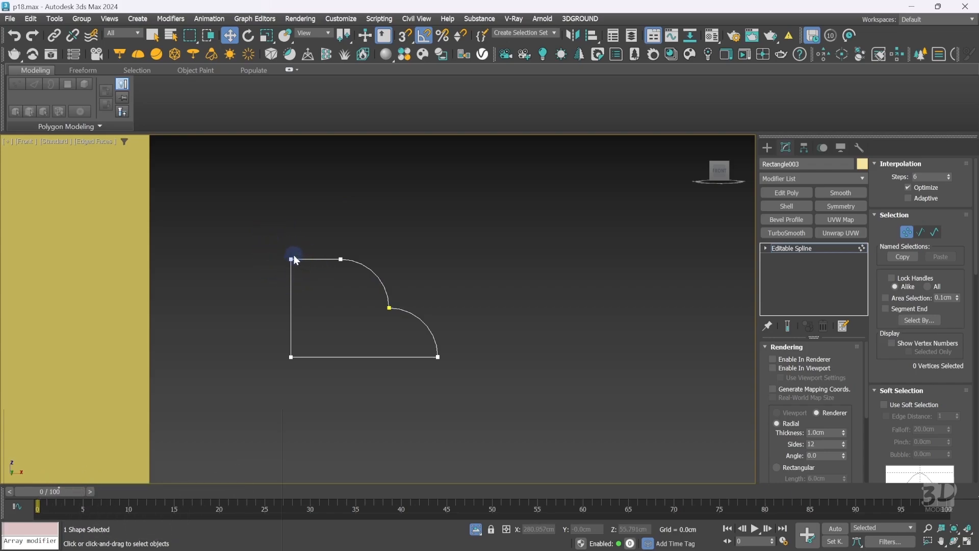
drag(273, 235, 315, 289)
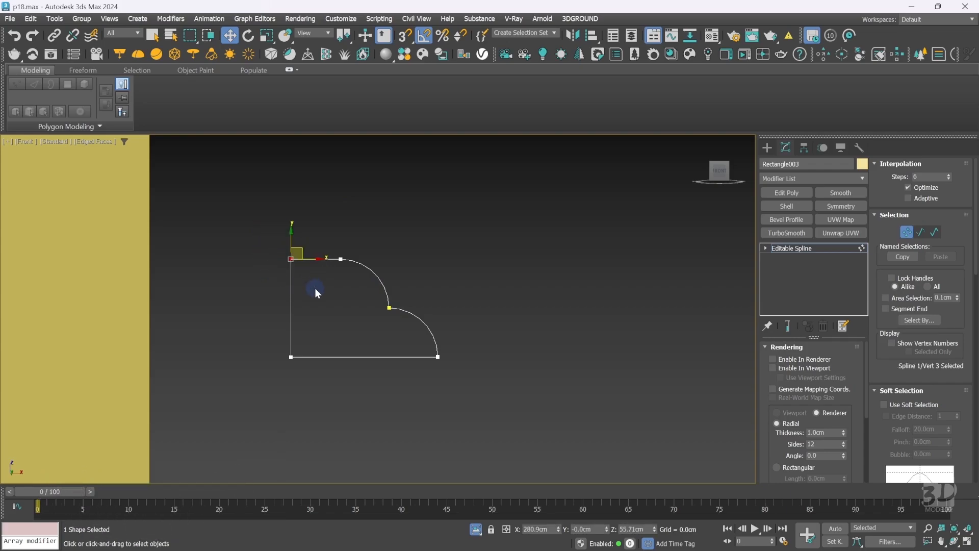
key(shift+z)
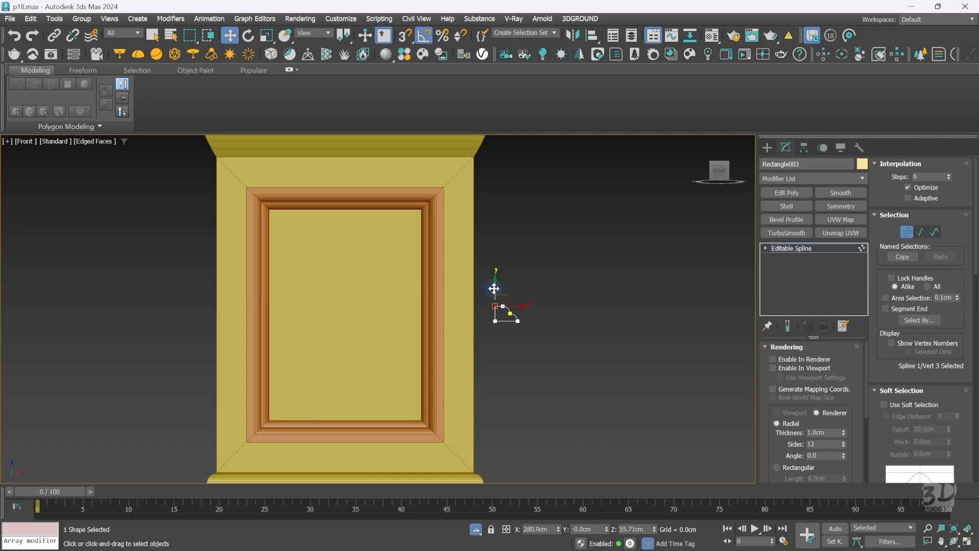
right_click(495, 288)
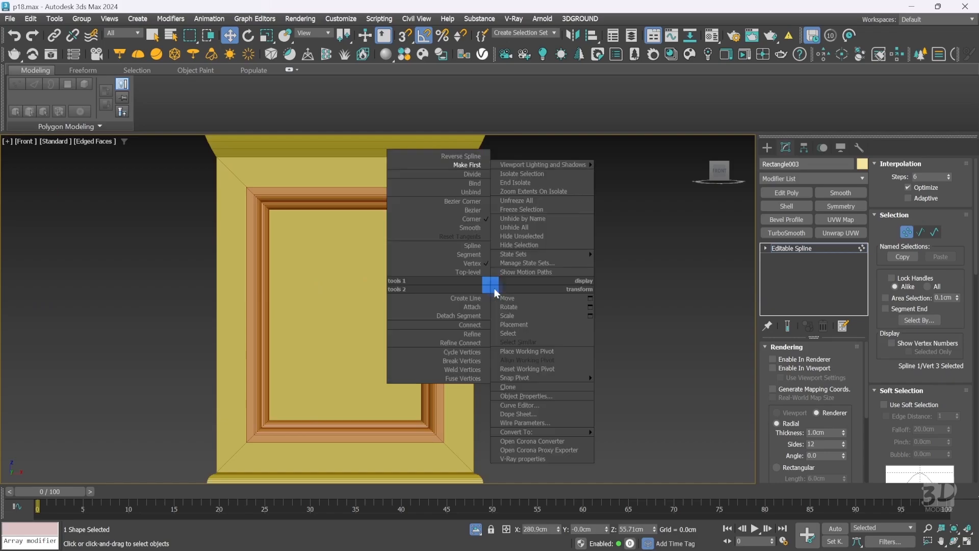
click(465, 163)
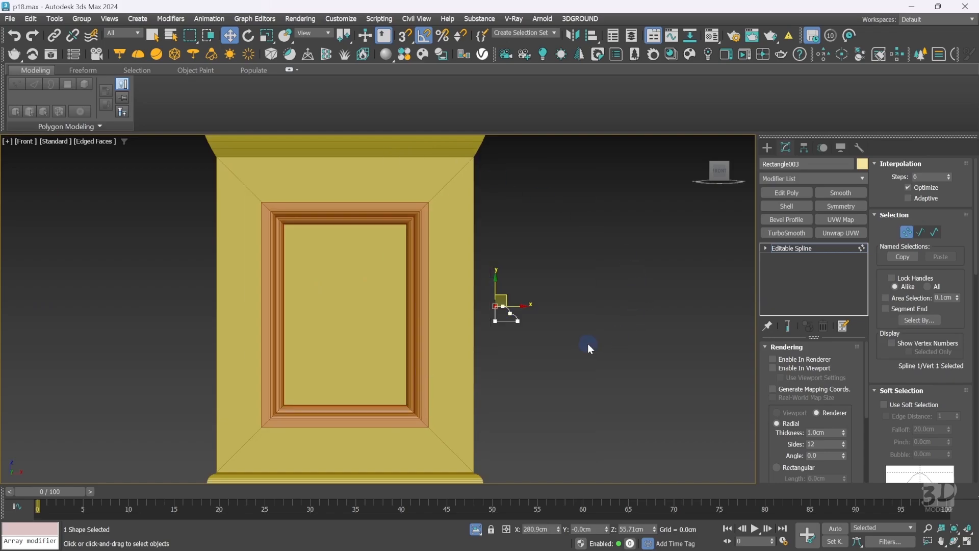
In the perspective view, copy the front panel's Bevel Profile modifier onto the side panel rectangle.
key(1)
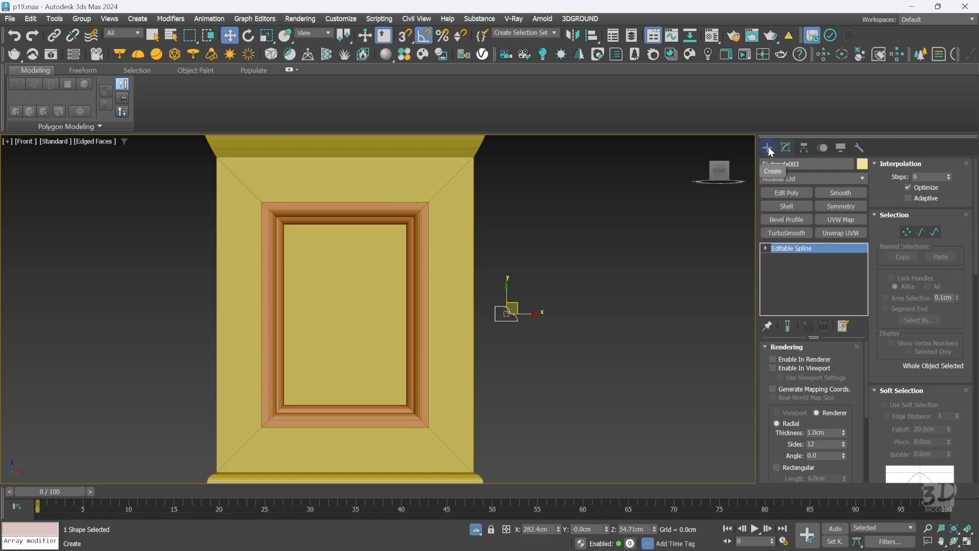
key(p)
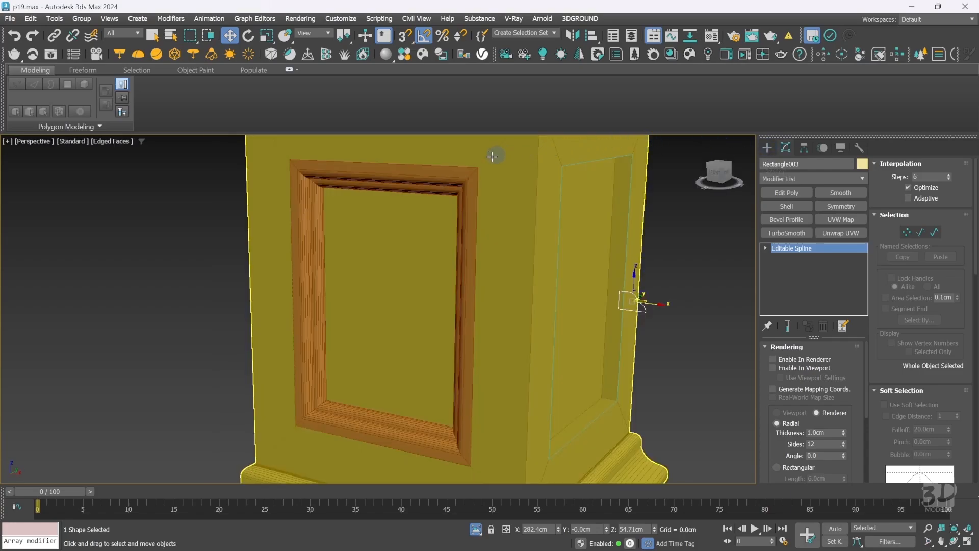
click(464, 178)
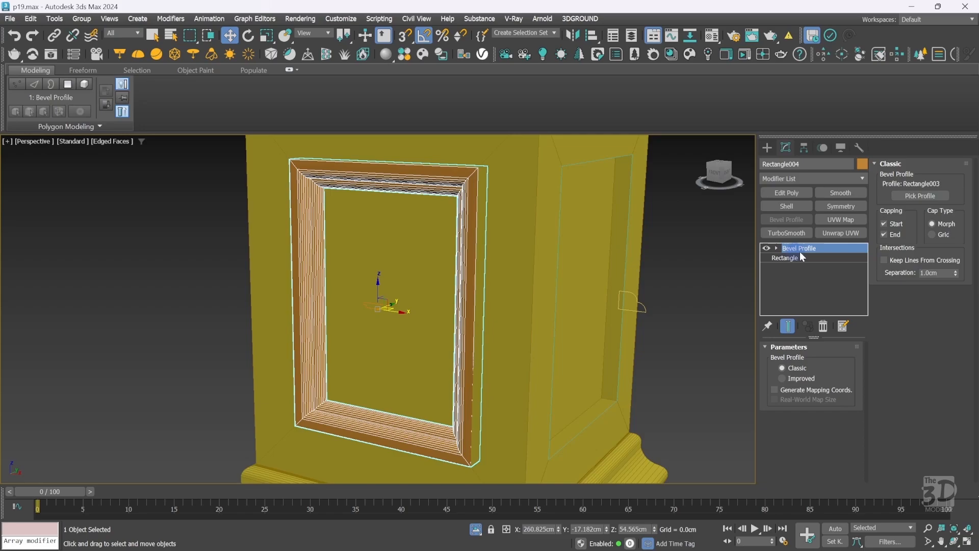
drag(823, 246, 630, 190)
click(631, 190)
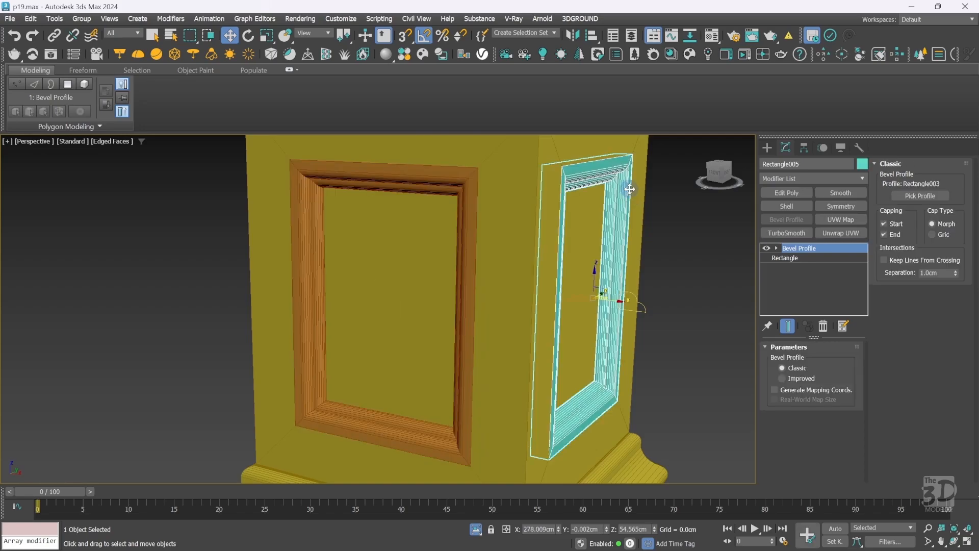
Recolor both bevel-profiled panel frames yellow to match the column.
ctrl+click(458, 181)
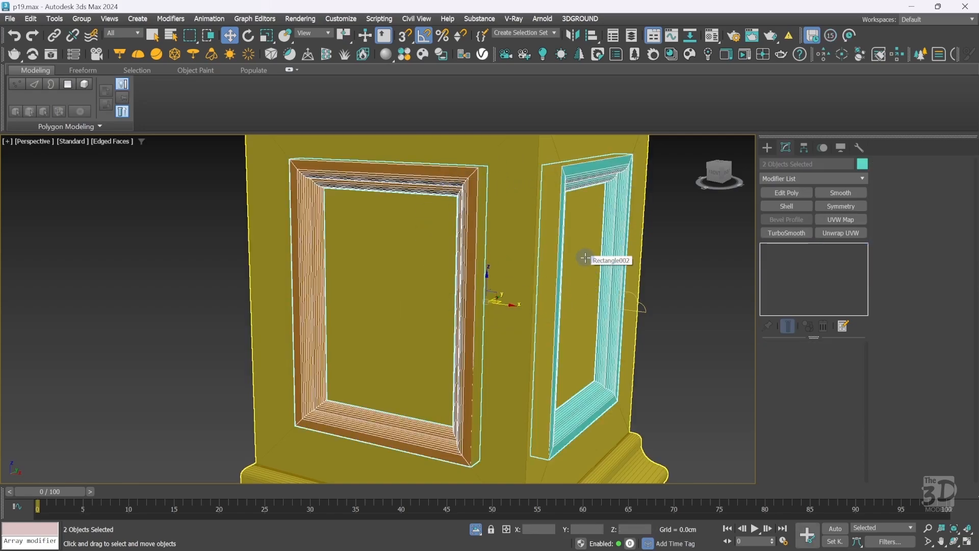
click(863, 164)
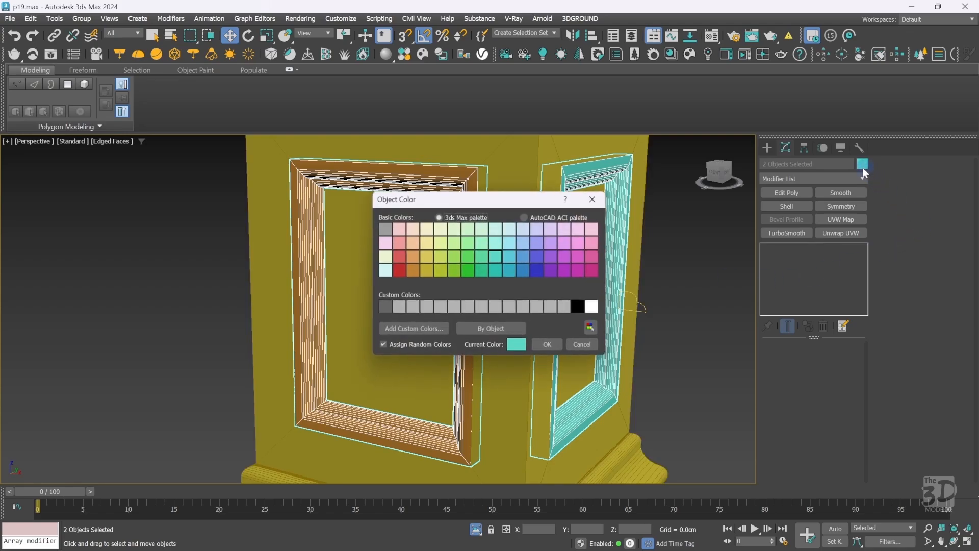
click(428, 269)
click(547, 345)
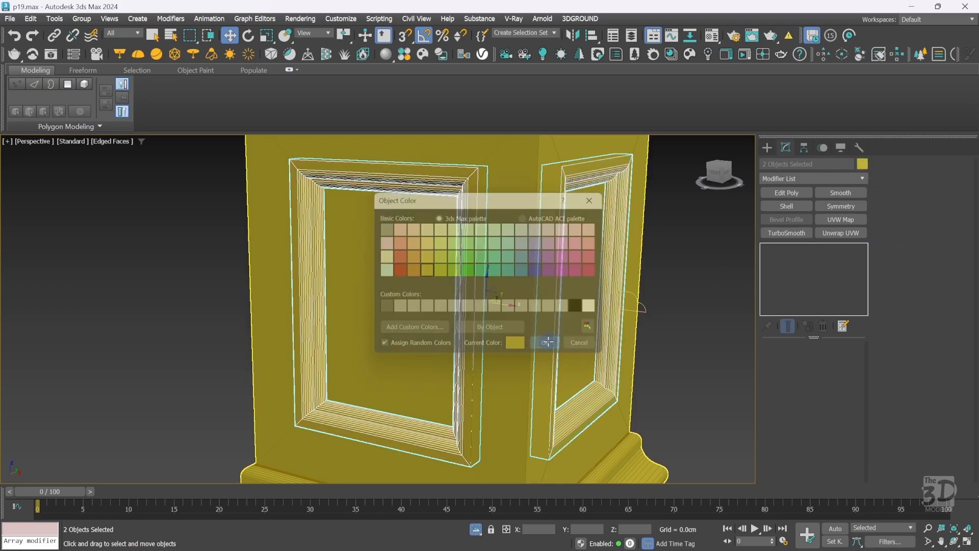
click(683, 367)
key(z)
key(F4)
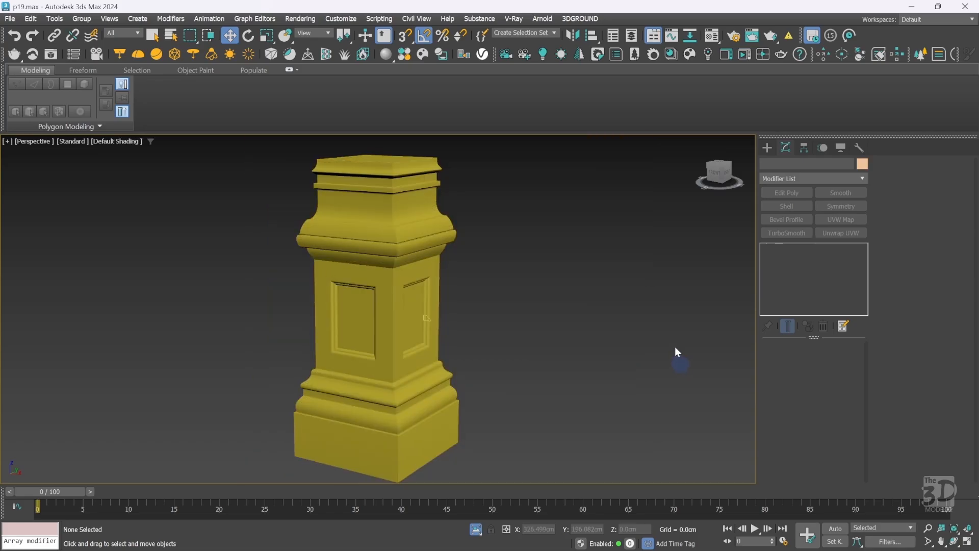
drag(717, 182, 694, 177)
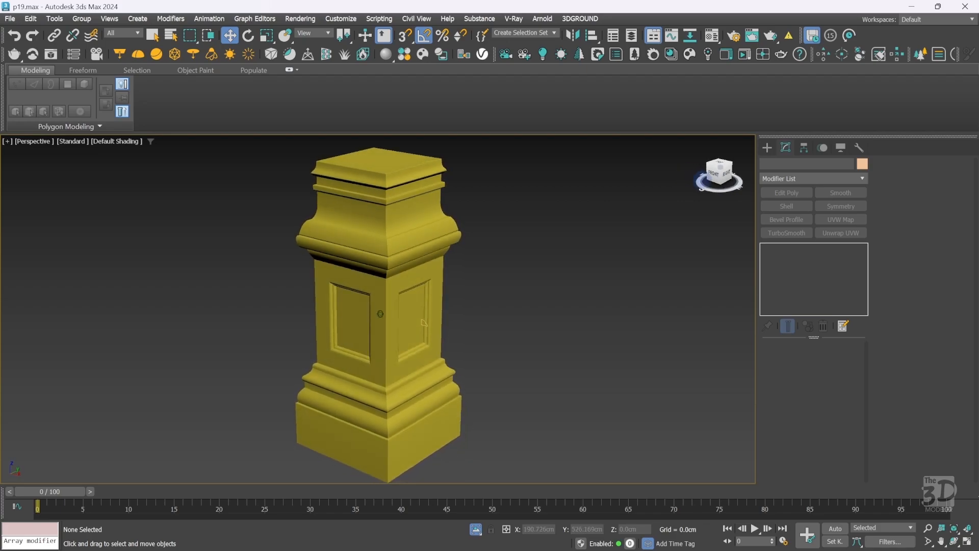